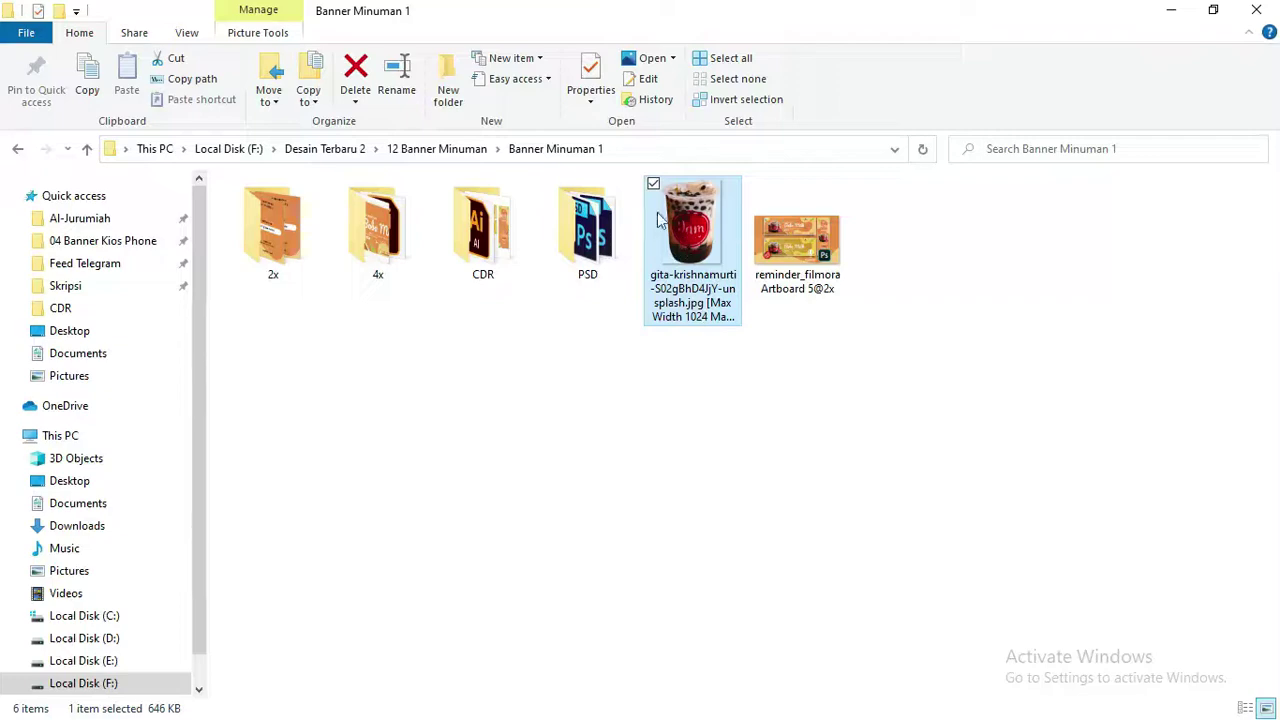
Open Mood Board Banner Minuman-01, -02 and -03 from the PSD folder together in Photoshop.
{"action": "double_click", "coordinate": [600, 225]}
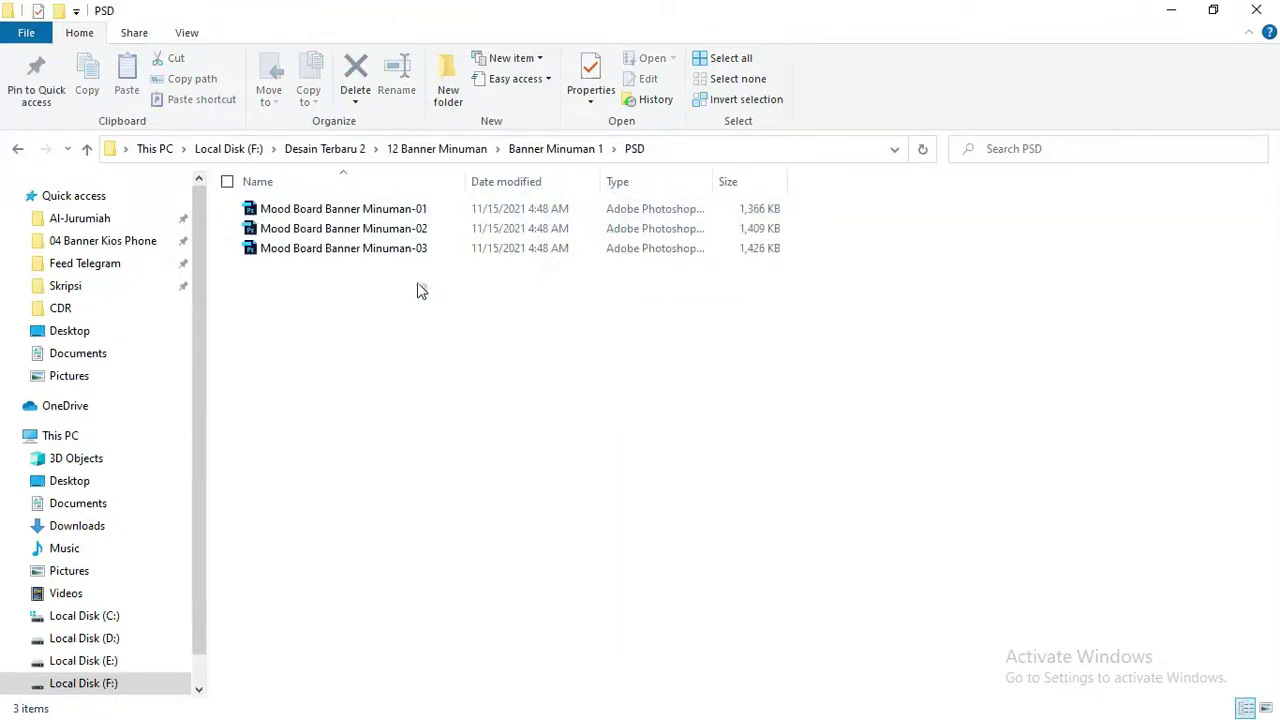
{"action": "left_click_drag", "start_coordinate": [417, 290], "coordinate": [348, 208]}
{"action": "right_click", "coordinate": [345, 204]}
{"action": "left_click", "coordinate": [370, 220]}
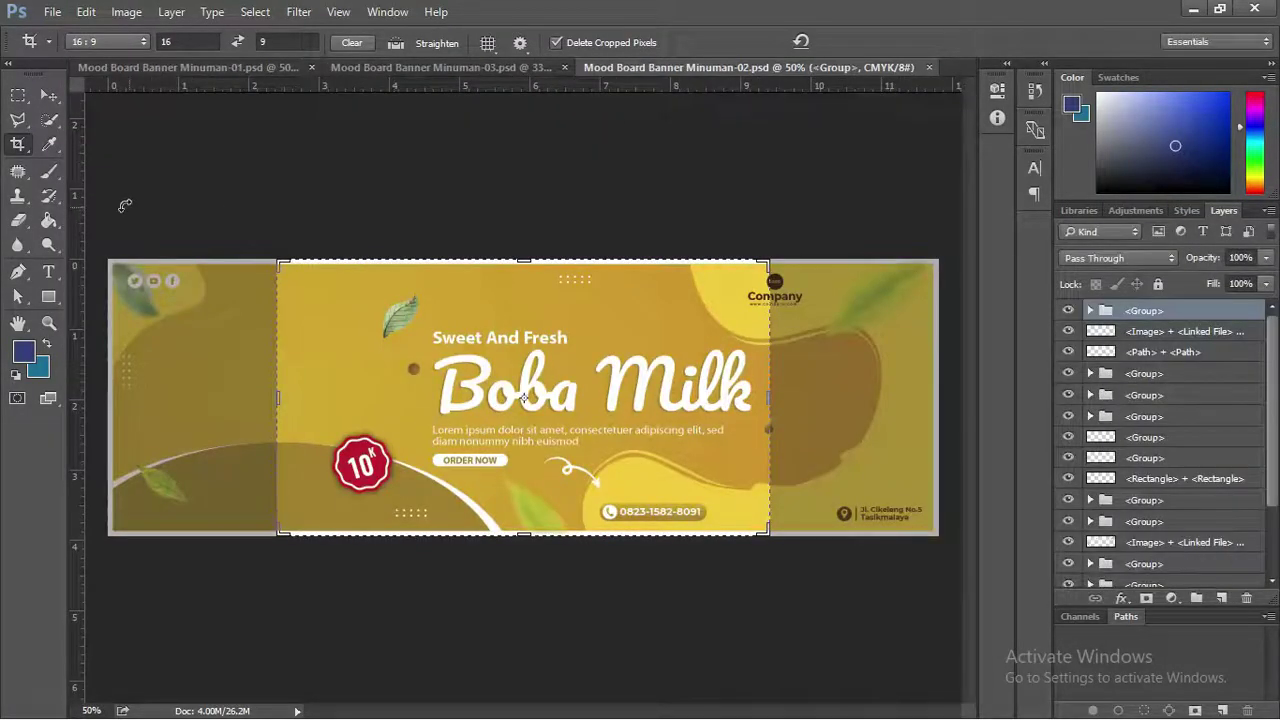
Look through the three open Boba Milk banner documents, dismissing the crop frame on each.
{"action": "key", "text": "Escape"}
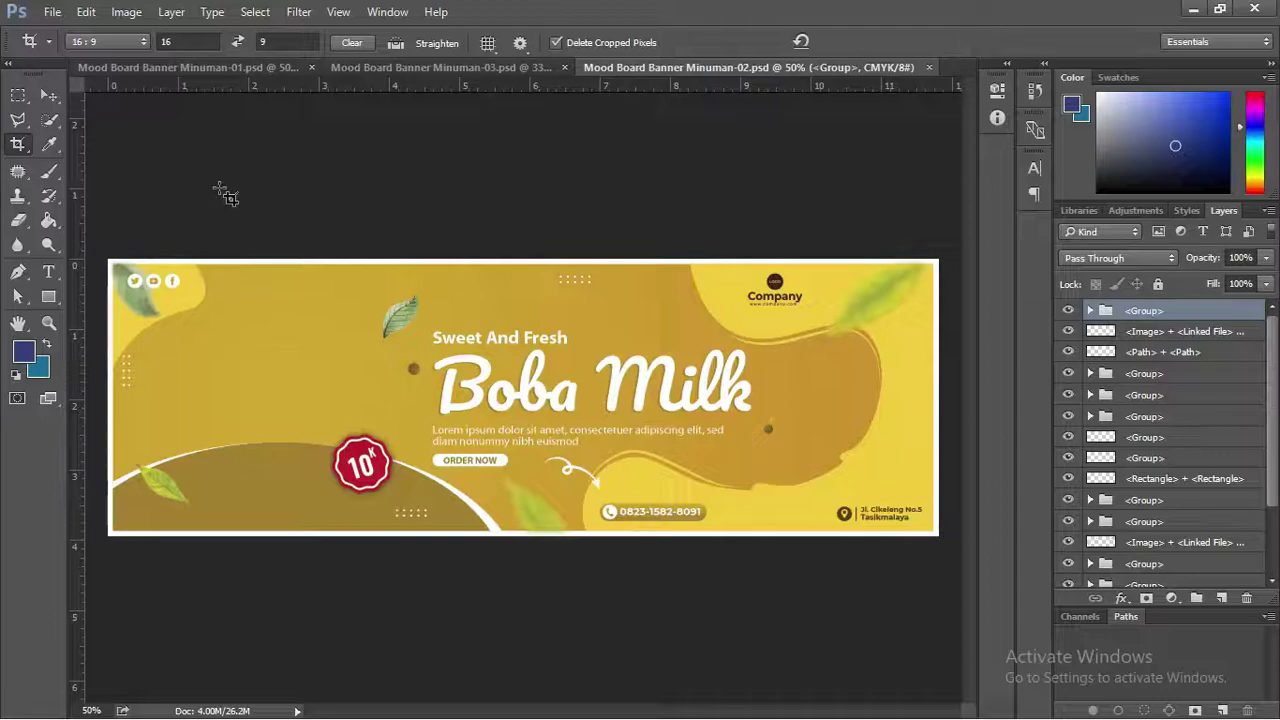
{"action": "left_click", "coordinate": [404, 69]}
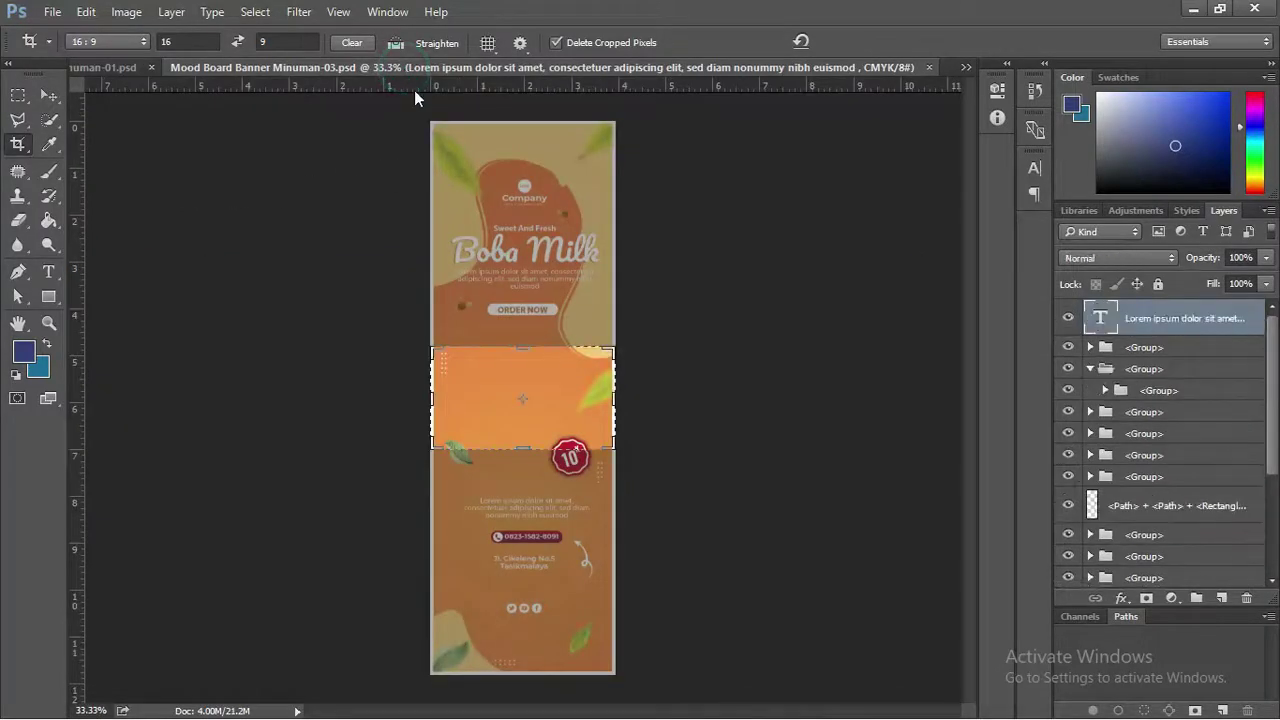
{"action": "key", "text": "Escape"}
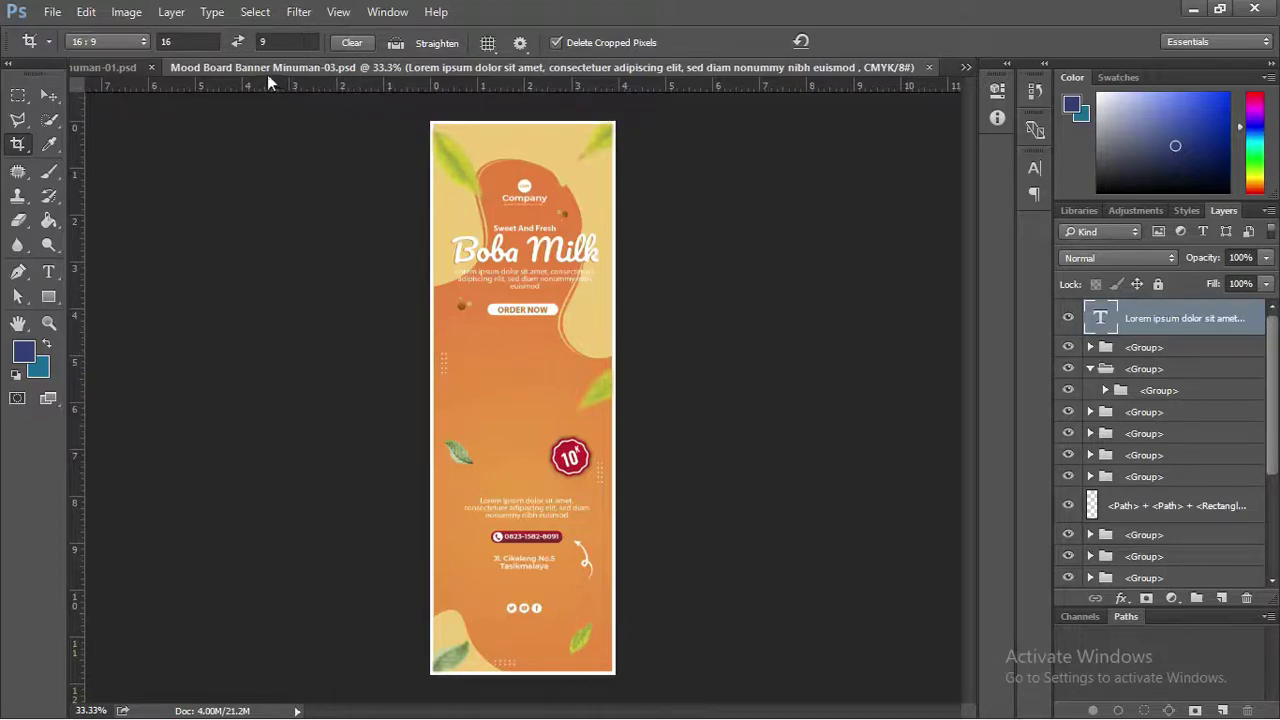
{"action": "left_click", "coordinate": [128, 69]}
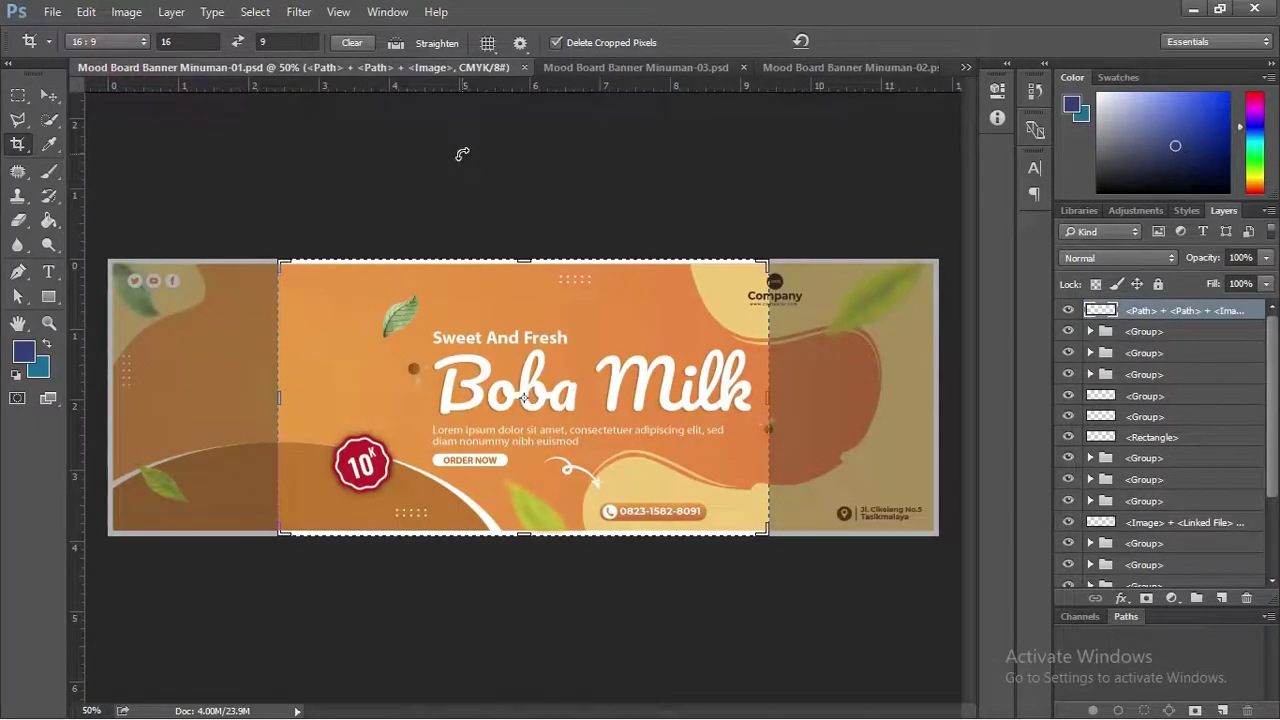
{"action": "key", "text": "Escape"}
{"action": "left_click", "coordinate": [965, 67]}
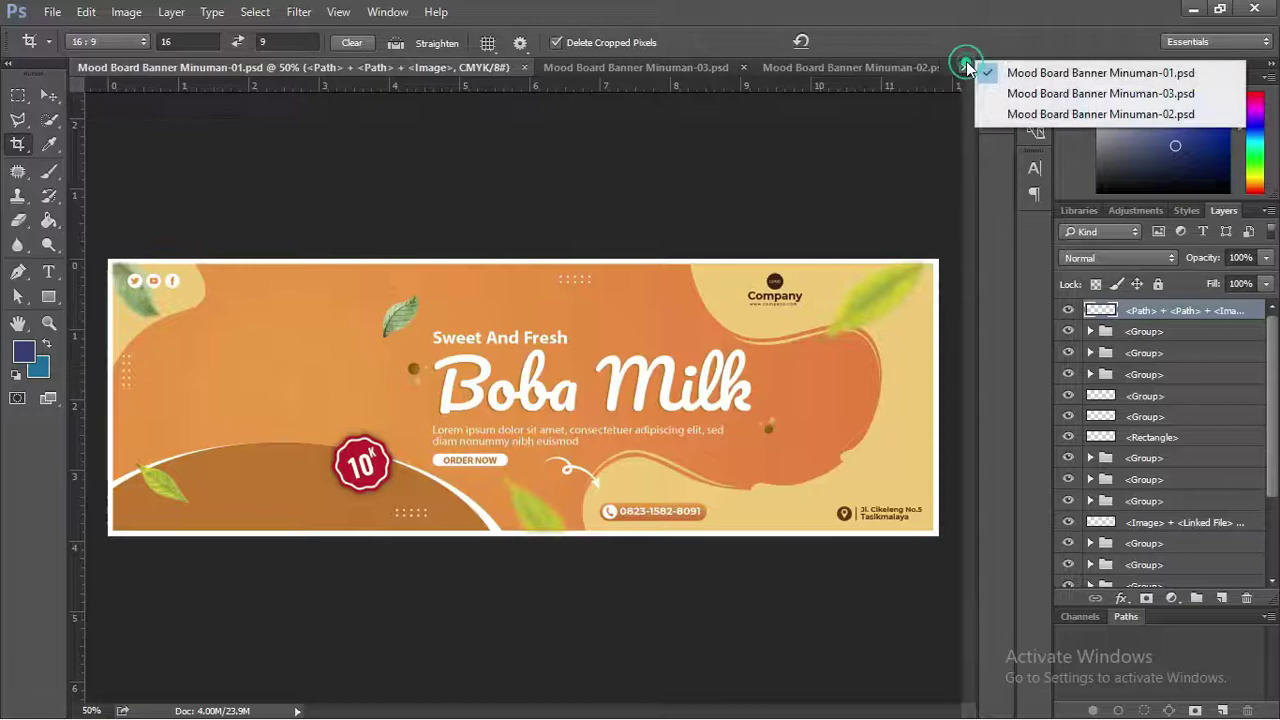
{"action": "left_click", "coordinate": [979, 95]}
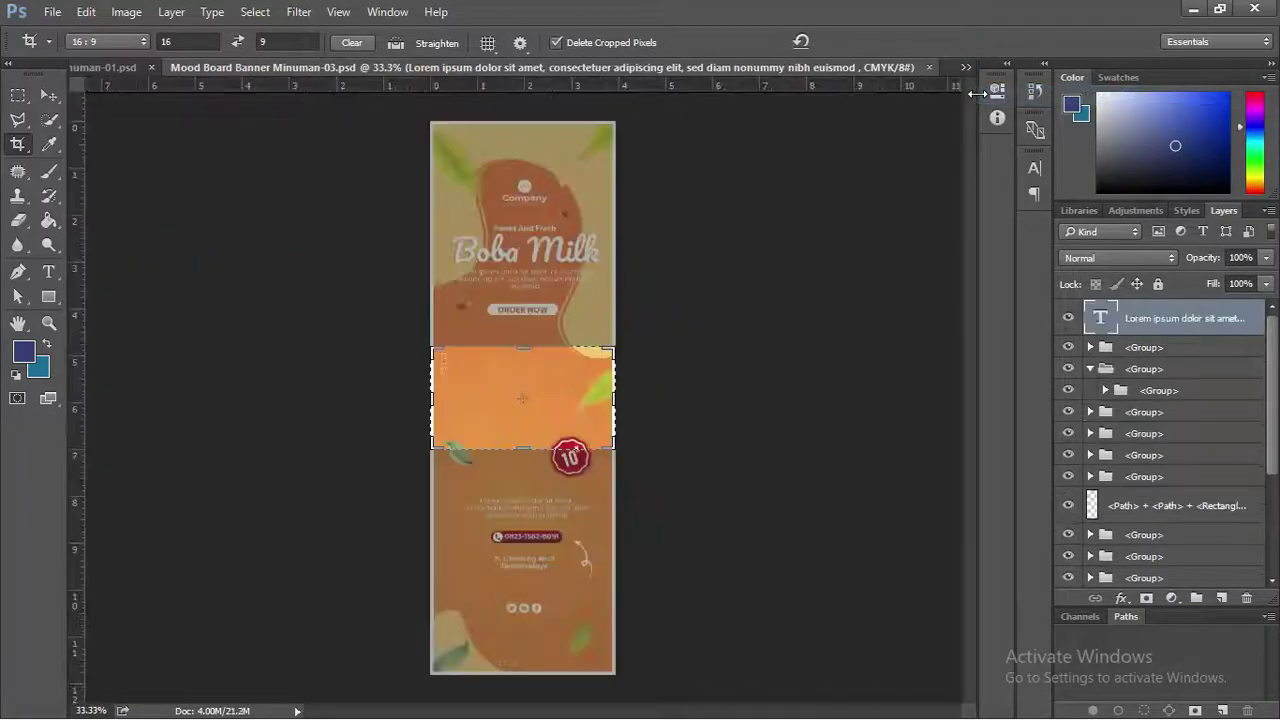
{"action": "left_click", "coordinate": [965, 67]}
{"action": "left_click", "coordinate": [990, 114]}
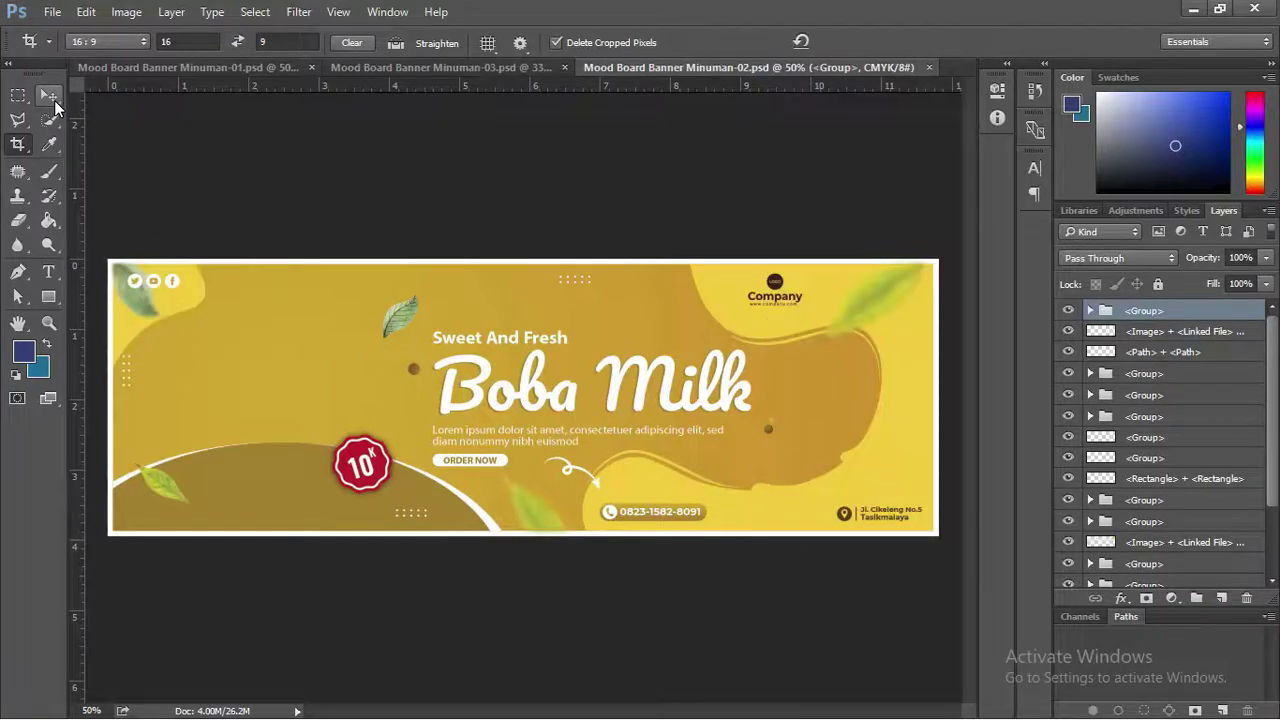
Return to Mood Board Banner Minuman-01.psd, activate the Move tool and deselect all layers.
{"action": "left_click", "coordinate": [98, 67]}
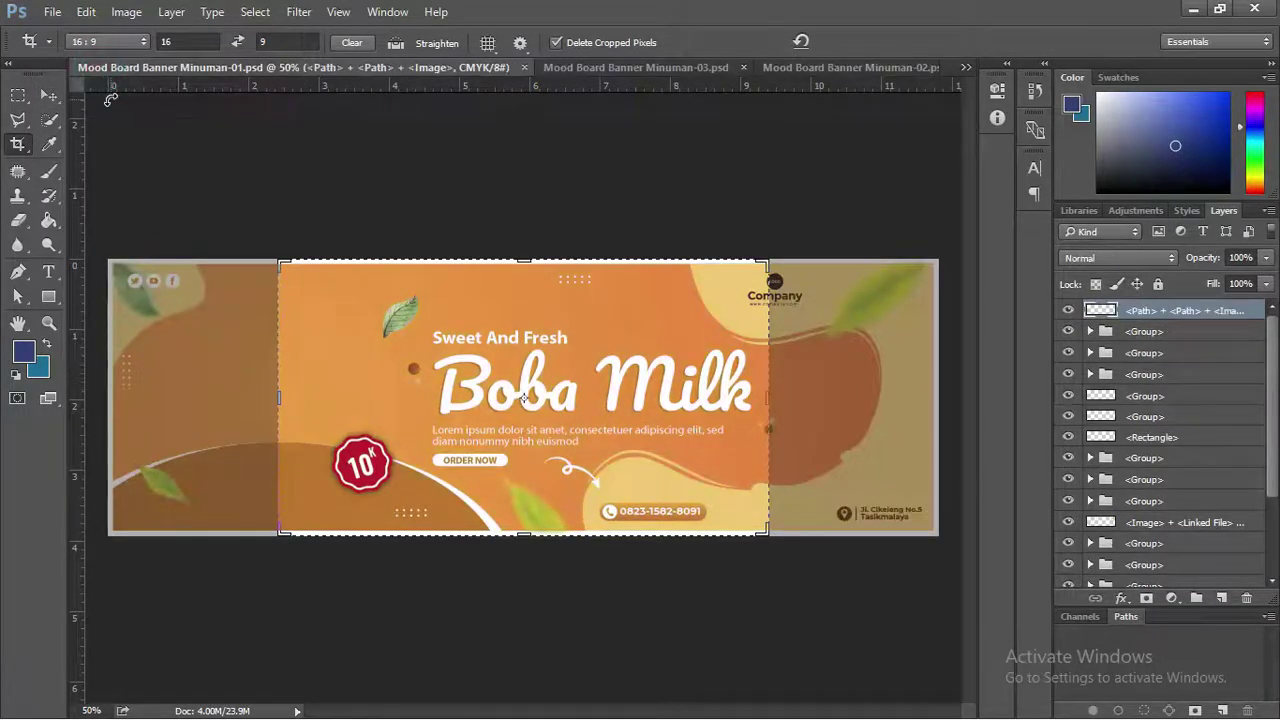
{"action": "key", "text": "Escape"}
{"action": "left_click", "coordinate": [47, 95]}
{"action": "left_click", "coordinate": [313, 145]}
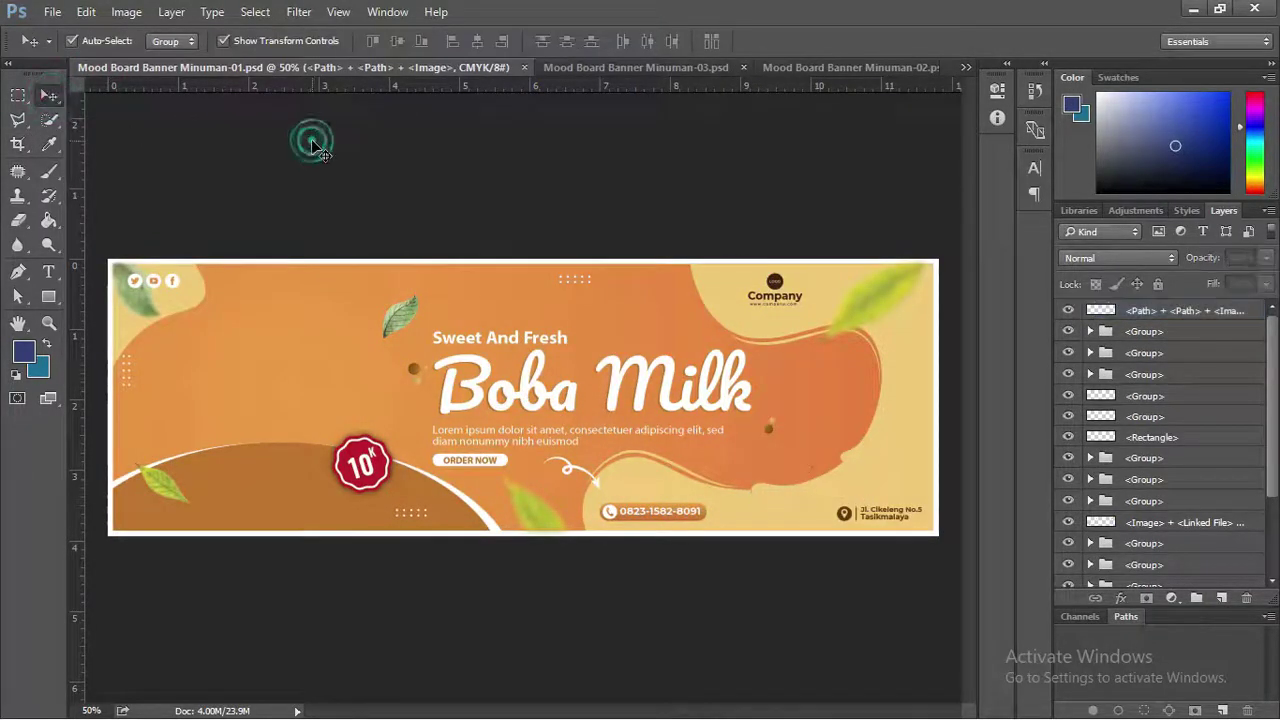
{"action": "left_click", "coordinate": [447, 150]}
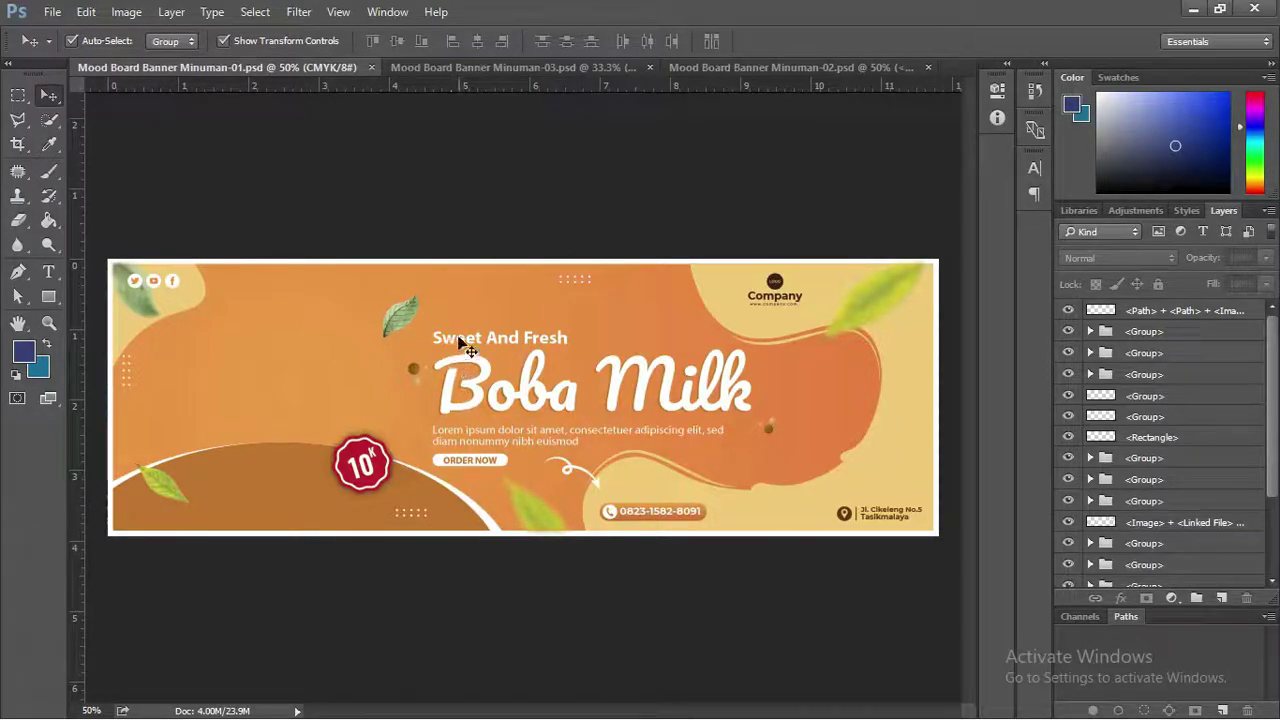
Place the boba cup image from the Banner Minuman 1 folder left of the banner's headline, scaled to about 32.3%.
{"action": "key", "text": "alt+Tab"}
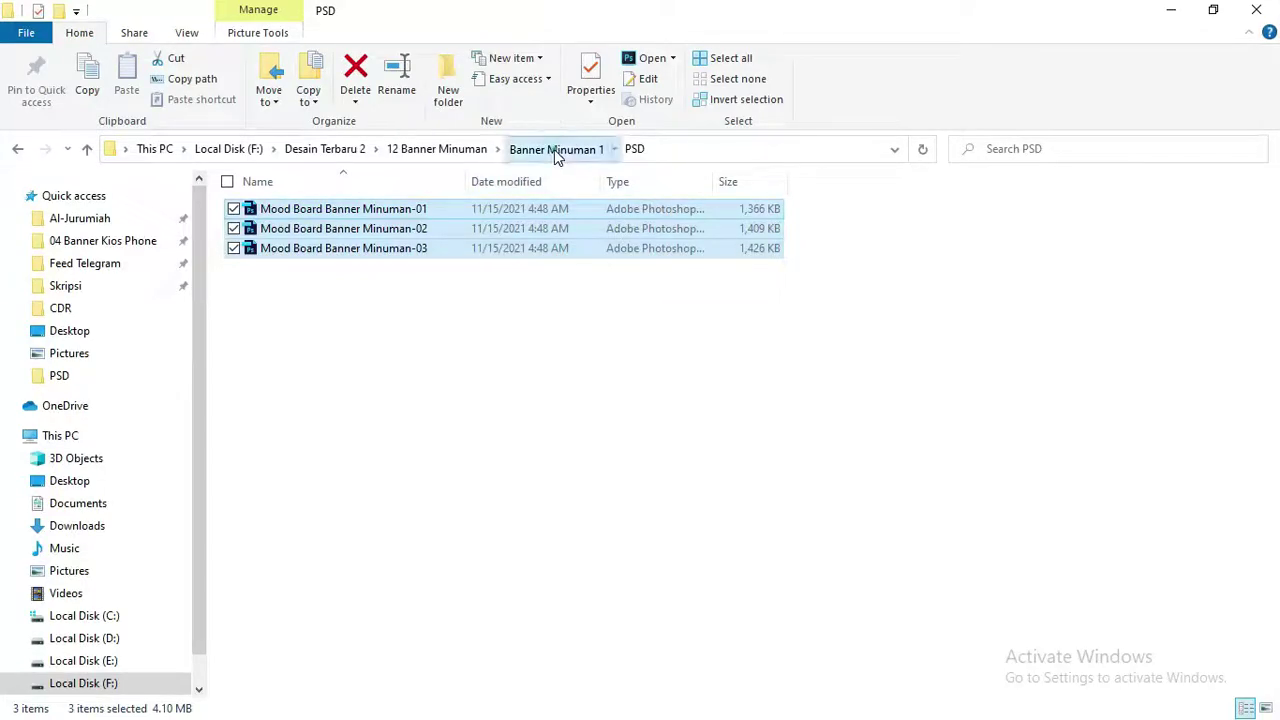
{"action": "left_click", "coordinate": [555, 149]}
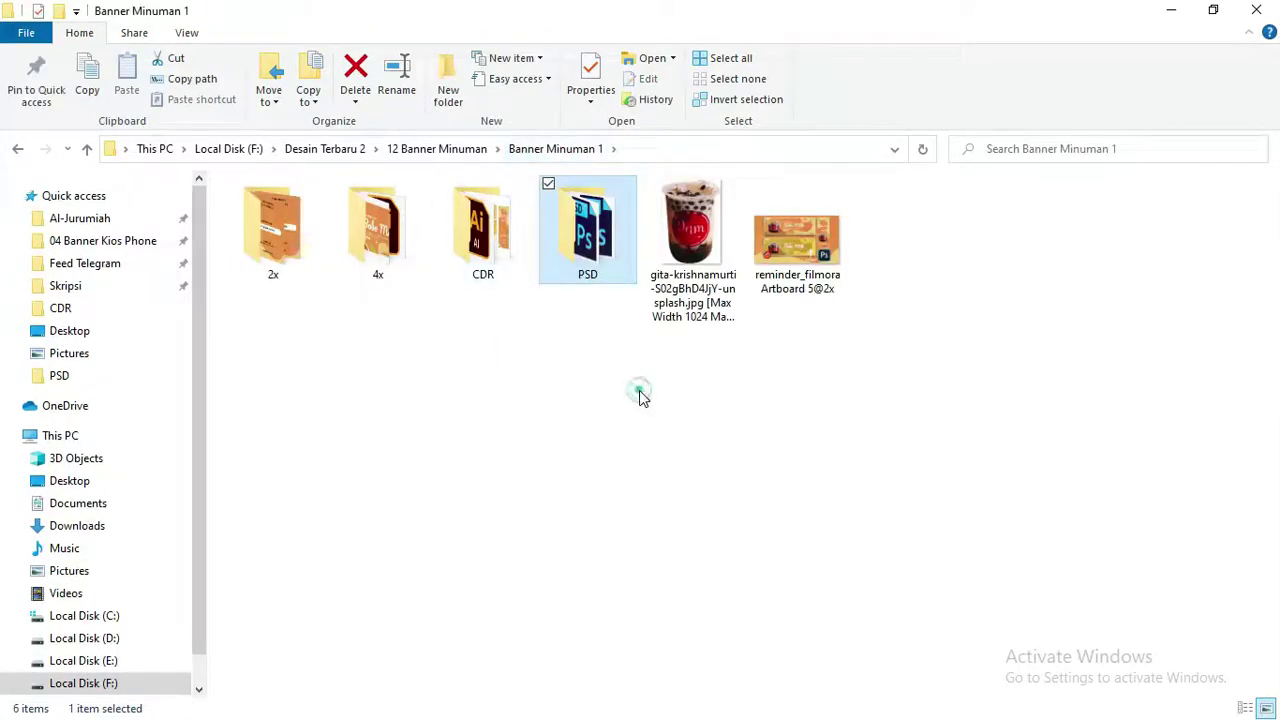
{"action": "left_click_drag", "start_coordinate": [692, 235], "coordinate": [314, 334]}
{"action": "key", "text": "alt+Tab"}
{"action": "left_click_drag", "start_coordinate": [560, 362], "coordinate": [318, 316]}
{"action": "left_click_drag", "start_coordinate": [367, 220], "coordinate": [313, 326]}
{"action": "key", "text": "Return"}
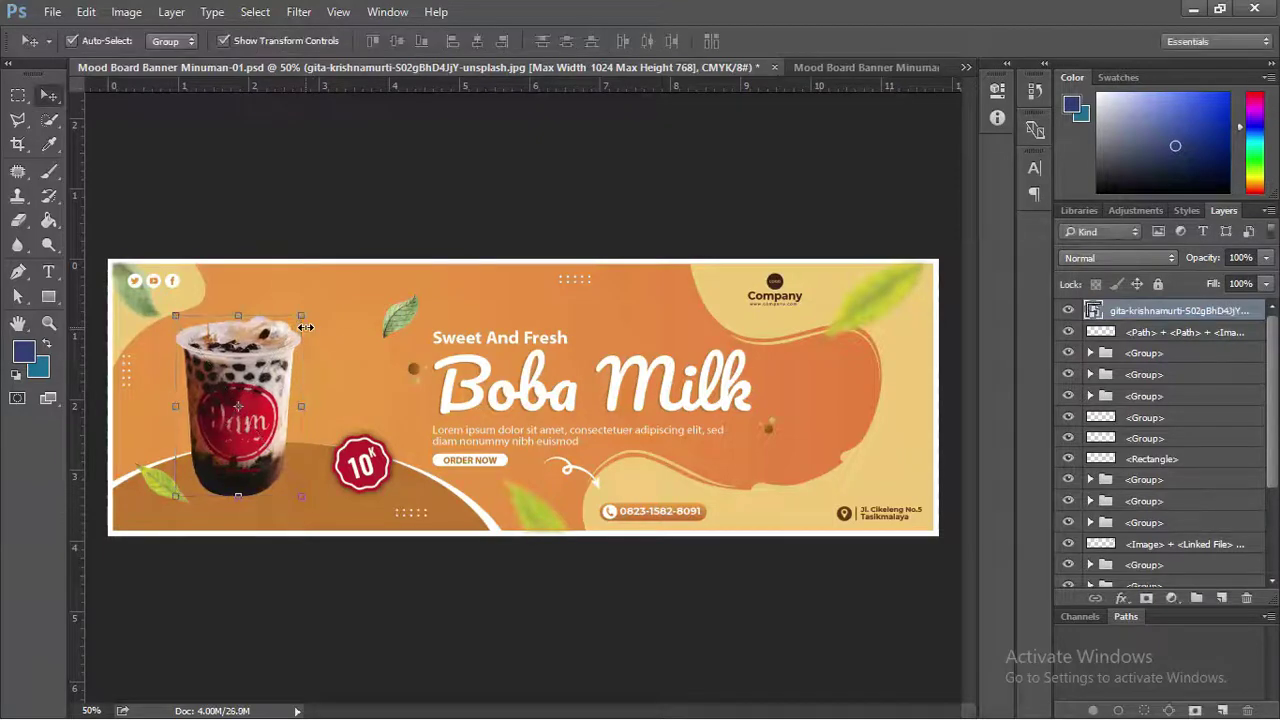
Shift the placed cup slightly right and down, closer to the 10K price badge.
{"action": "left_click_drag", "start_coordinate": [240, 389], "coordinate": [255, 394]}
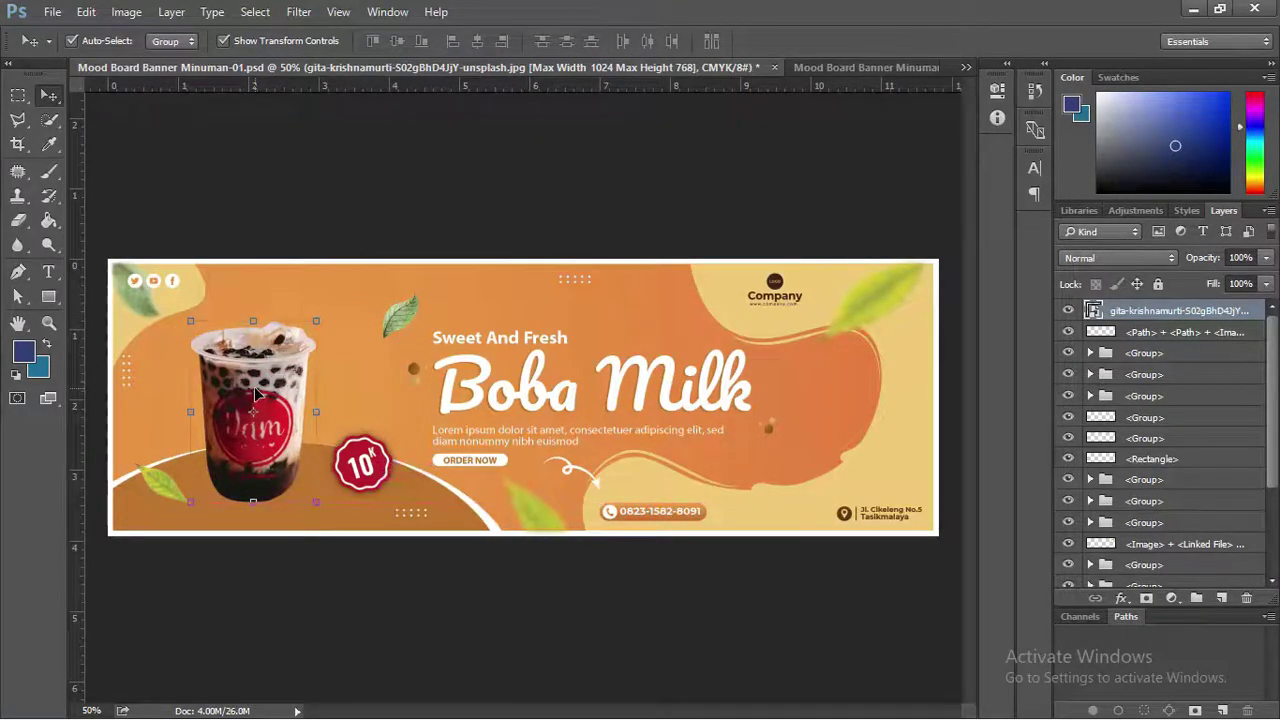
{"action": "key", "text": "ctrl+t"}
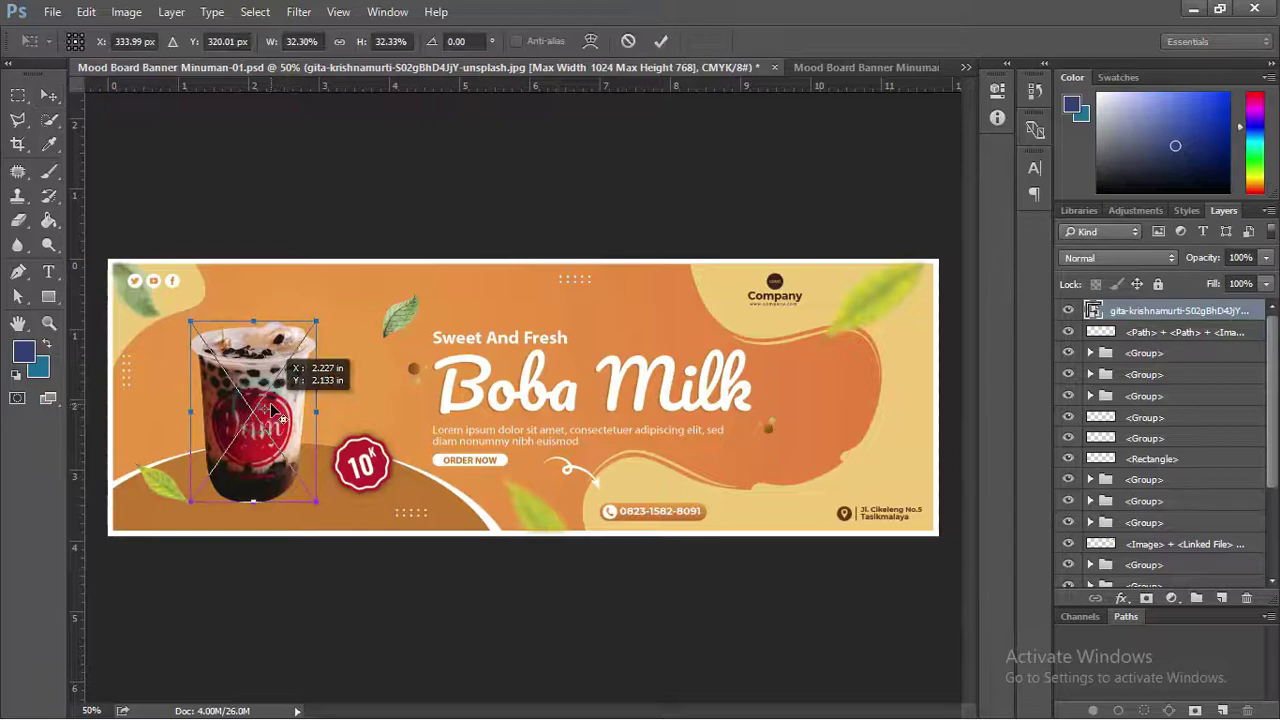
{"action": "left_click_drag", "start_coordinate": [271, 395], "coordinate": [280, 396]}
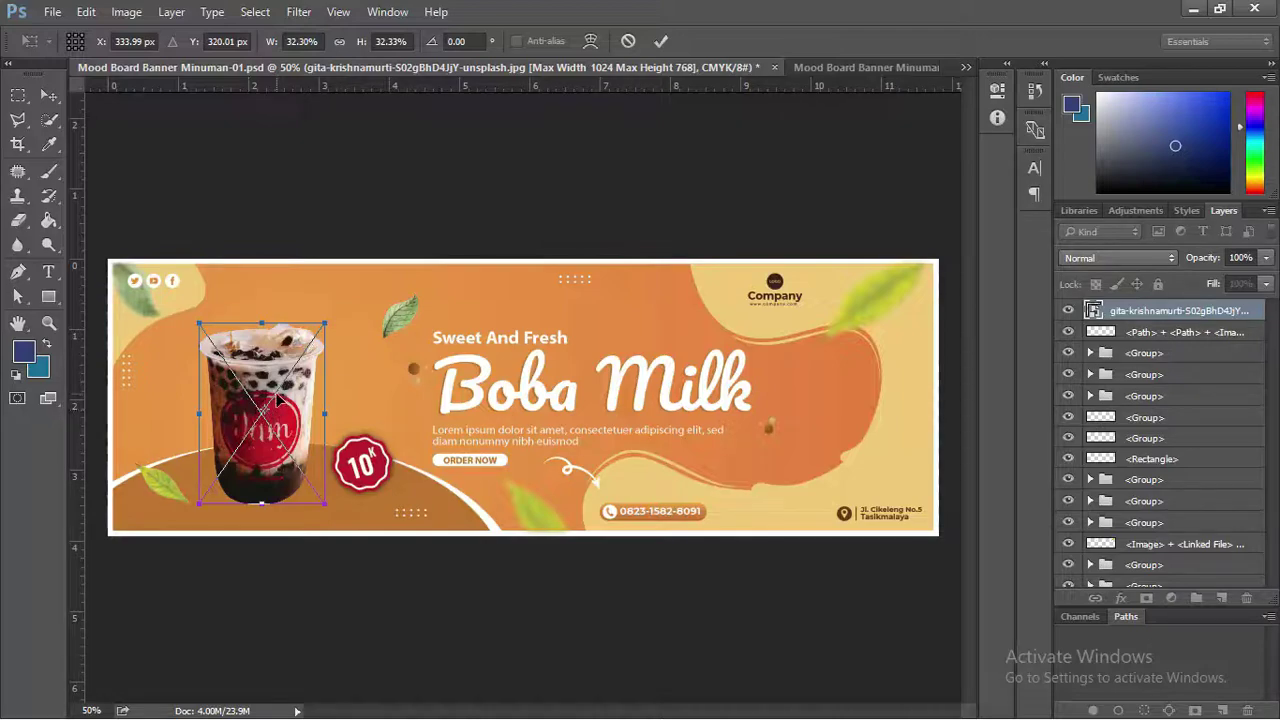
Duplicate the cup layer with the copy placed right of the original, and hide the copy.
{"action": "left_click_drag", "start_coordinate": [278, 410], "coordinate": [521, 382]}
{"action": "key", "text": "Return"}
{"action": "key", "text": "ctrl"}
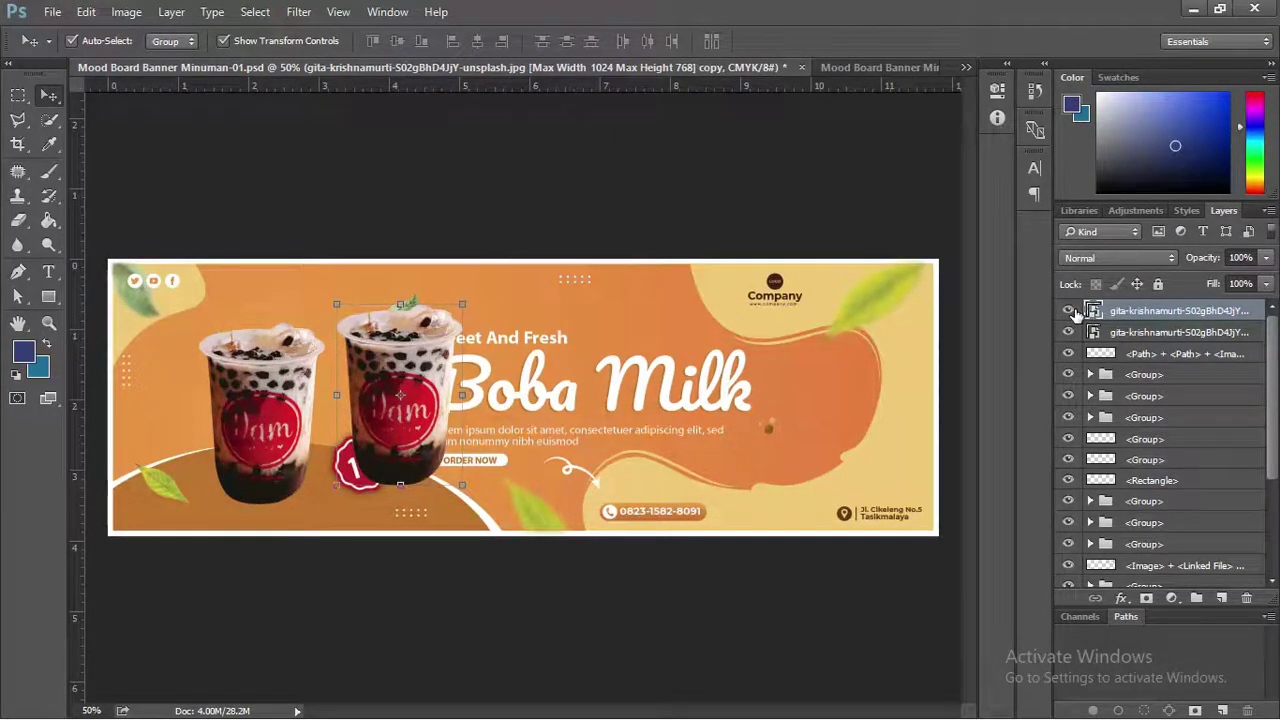
{"action": "left_click", "coordinate": [1068, 311]}
Enlarge the original cup to about 36% from its upper right corner.
{"action": "left_click", "coordinate": [313, 360]}
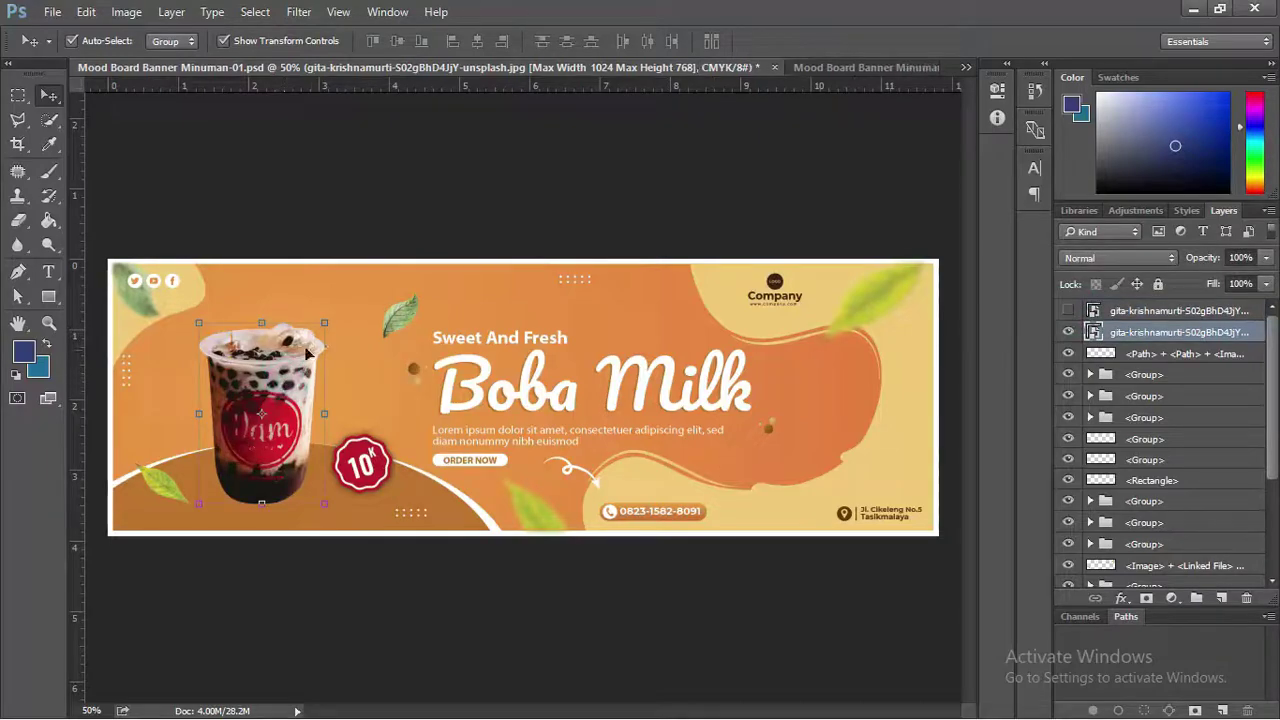
{"action": "key", "text": "ctrl+t"}
{"action": "left_click_drag", "start_coordinate": [324, 323], "coordinate": [344, 299]}
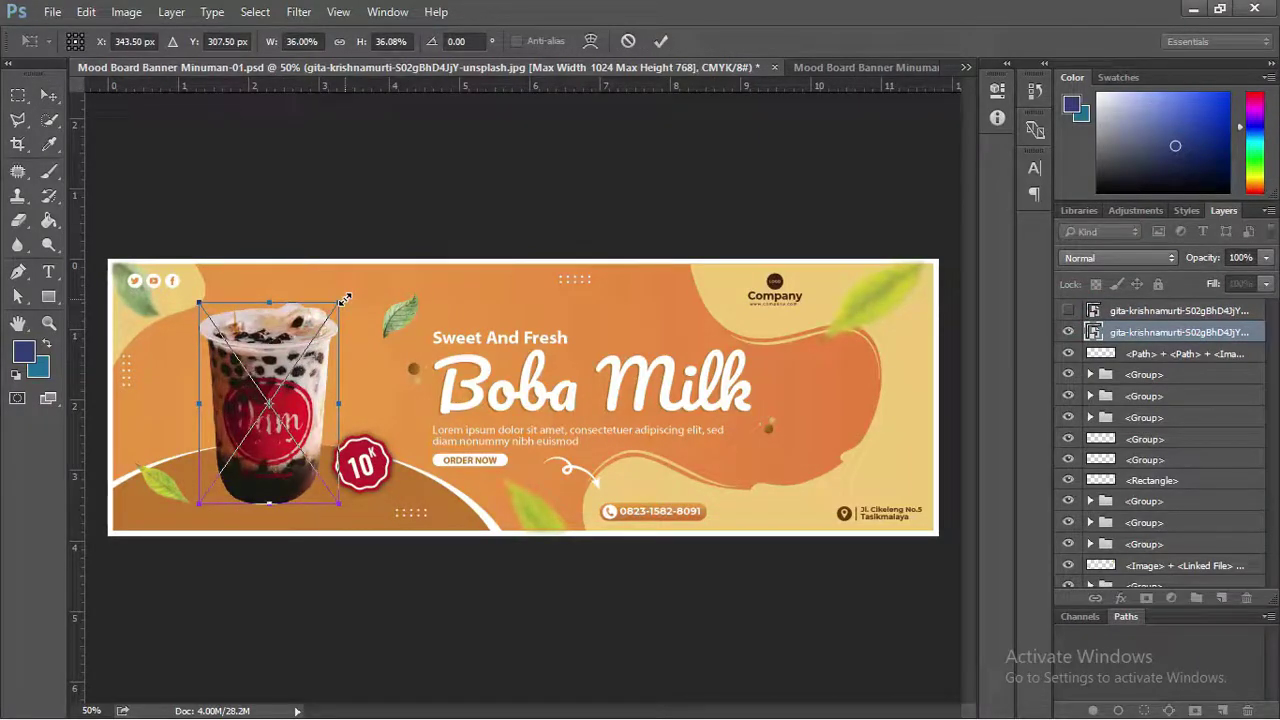
{"action": "key", "text": "Return"}
Add a drop shadow to the visible cup layer with Multiply blend mode and about 28% opacity.
{"action": "scroll", "coordinate": [229, 376], "scroll_direction": "up", "scroll_amount": 2}
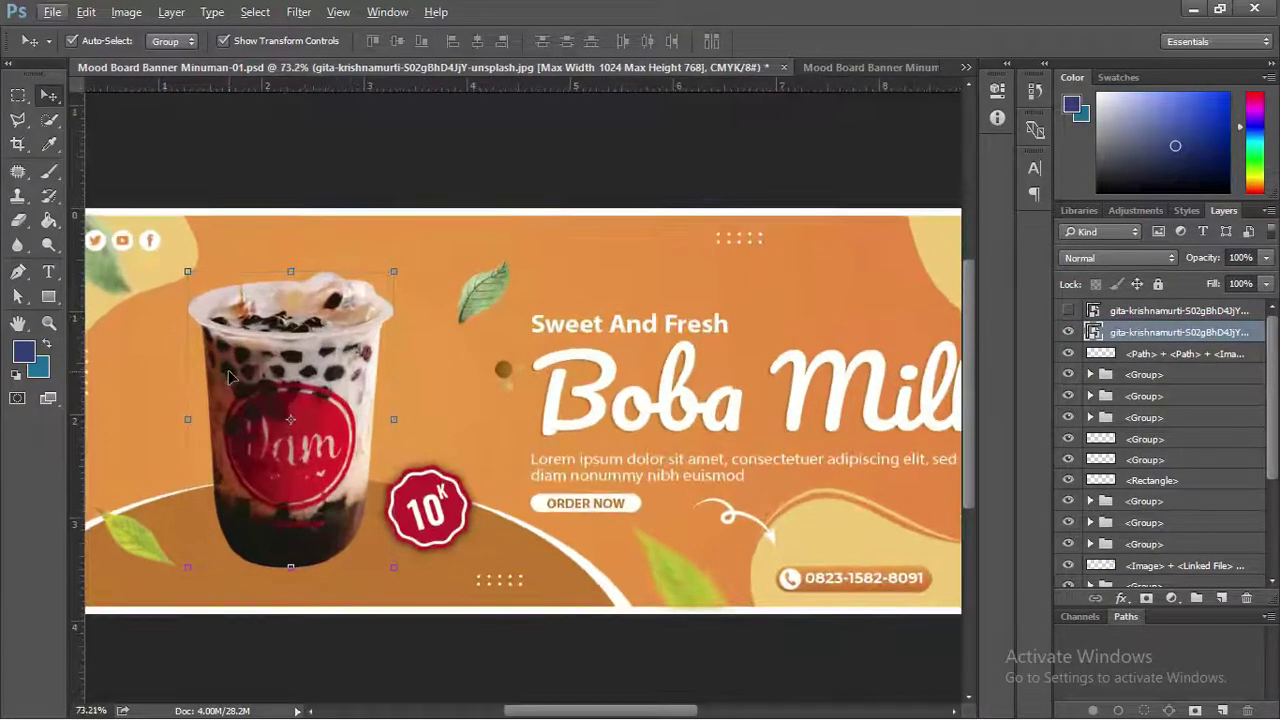
{"action": "scroll", "coordinate": [301, 354], "scroll_direction": "left", "scroll_amount": 3}
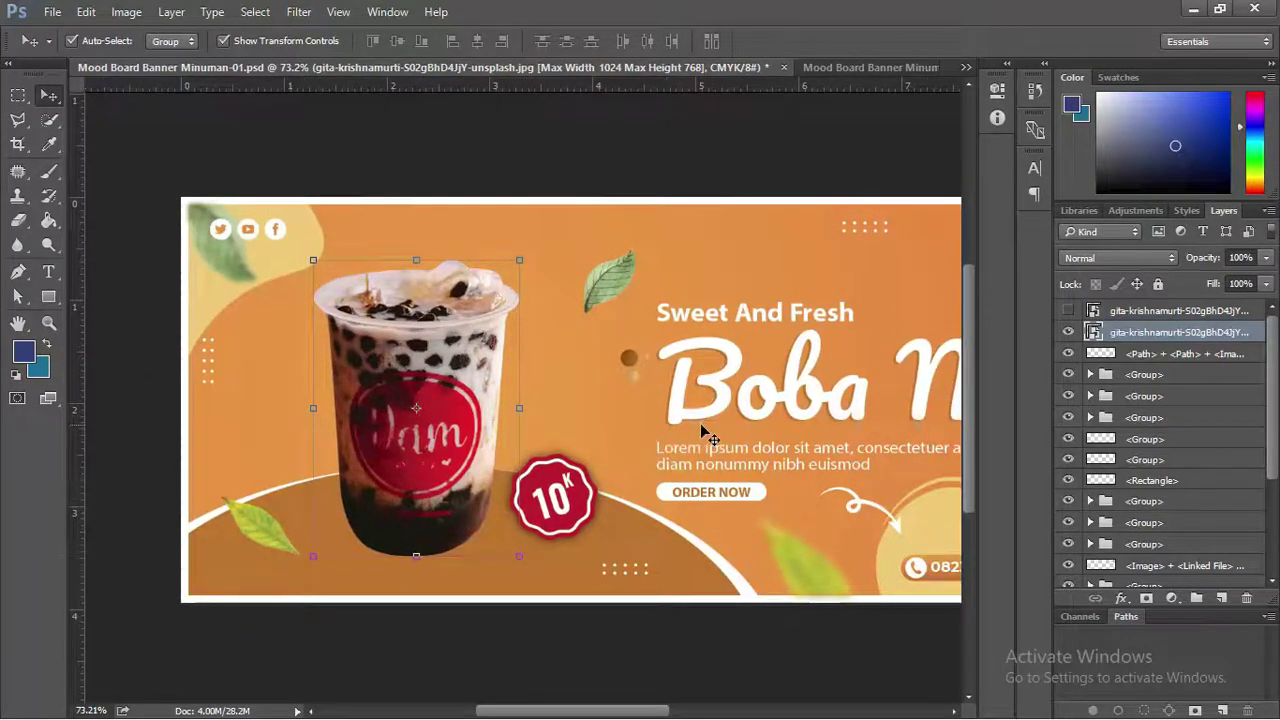
{"action": "right_click", "coordinate": [1168, 341]}
{"action": "left_click", "coordinate": [951, 140]}
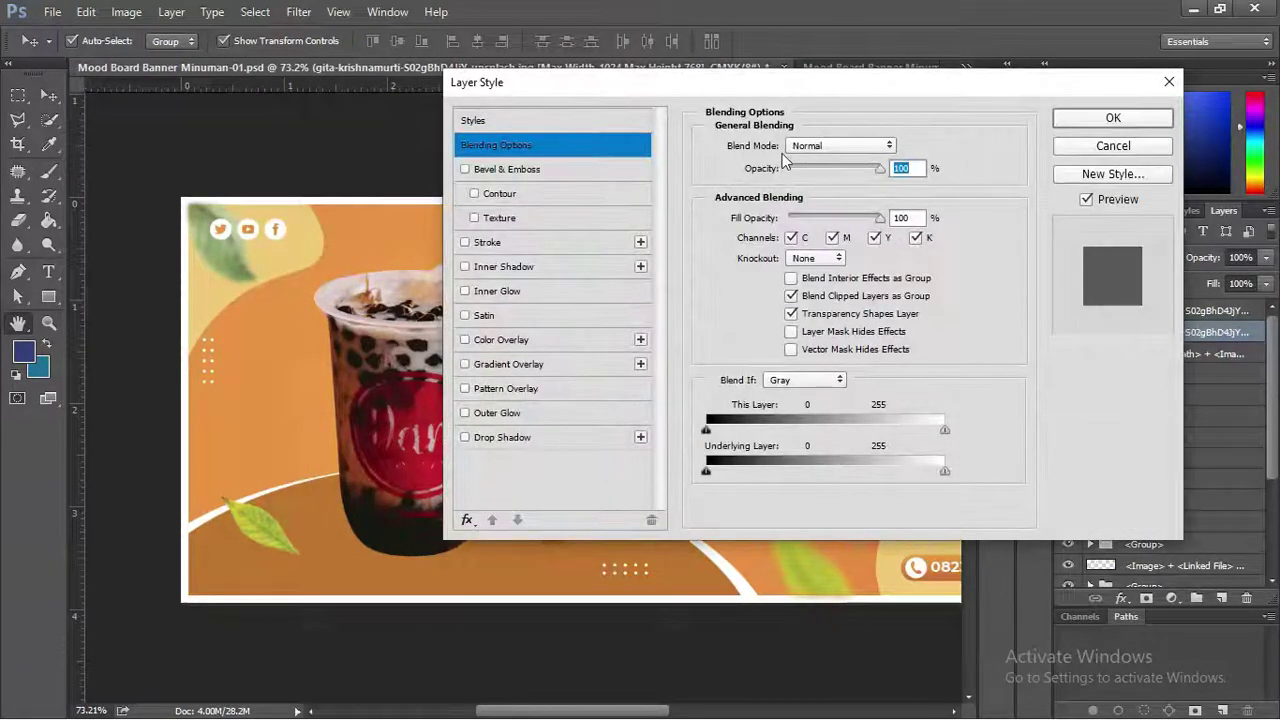
{"action": "left_click_drag", "start_coordinate": [784, 86], "coordinate": [988, 93]}
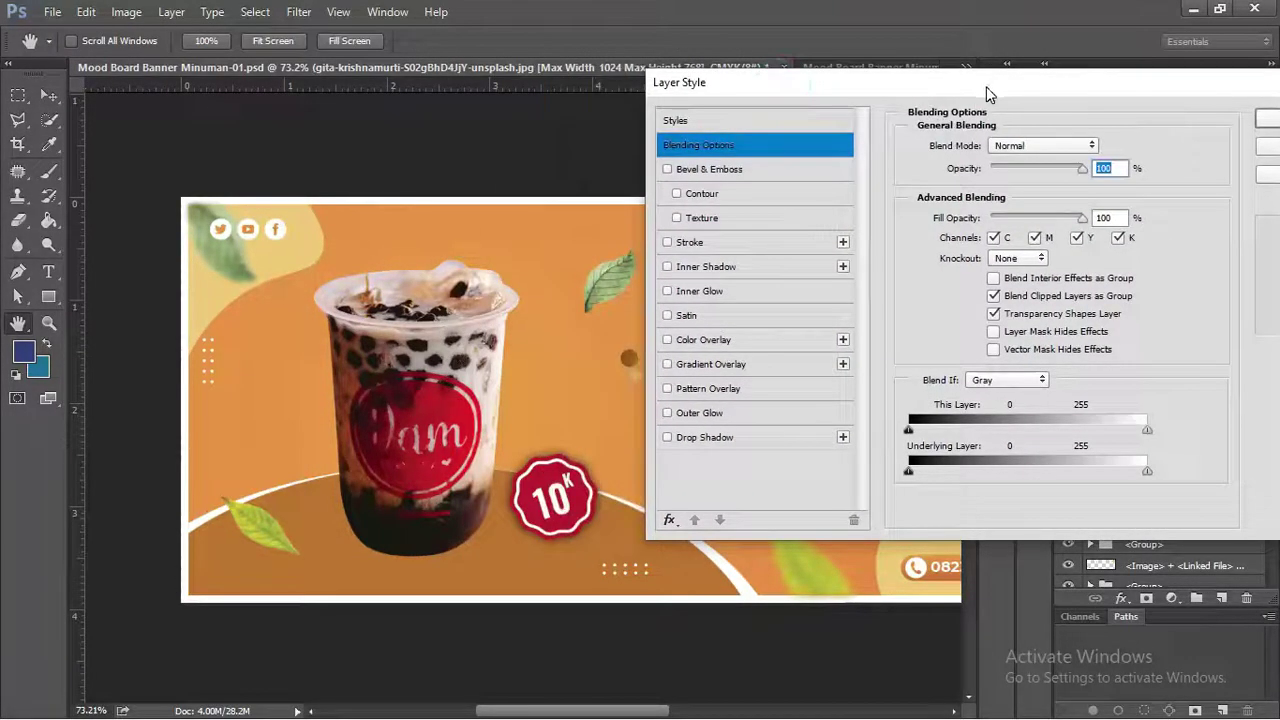
{"action": "left_click", "coordinate": [699, 438]}
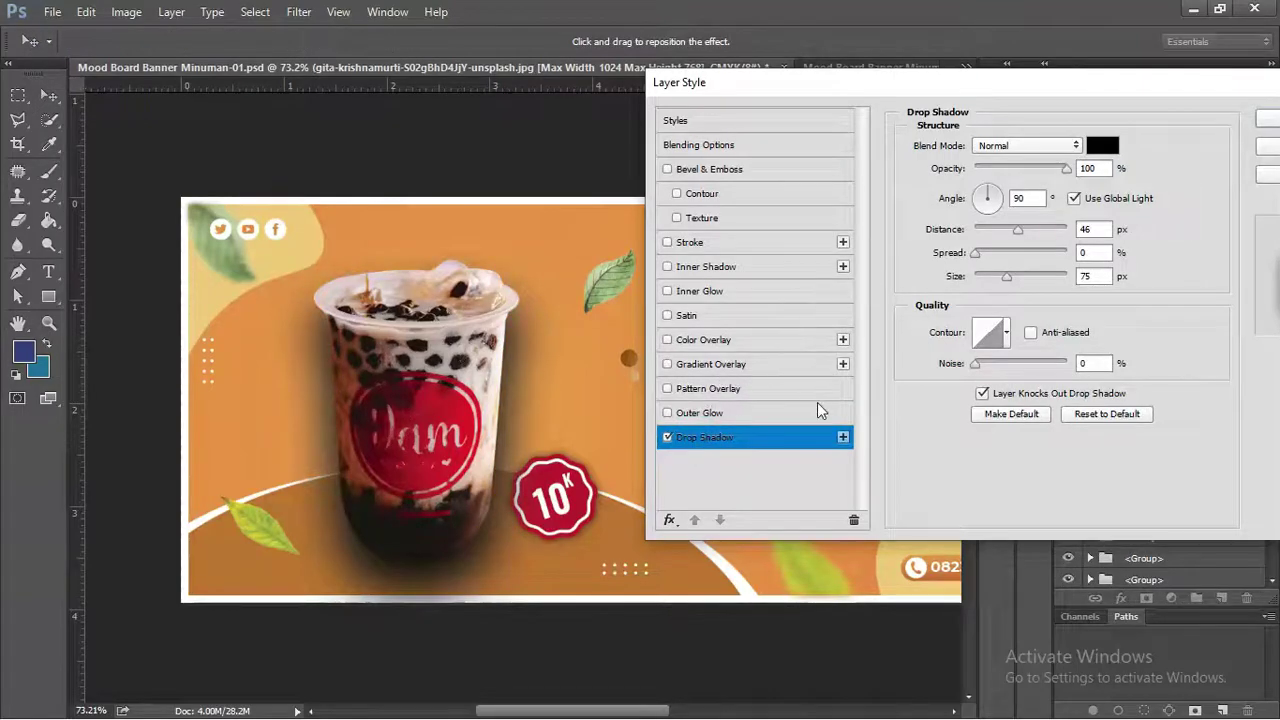
{"action": "left_click_drag", "start_coordinate": [1066, 170], "coordinate": [986, 172]}
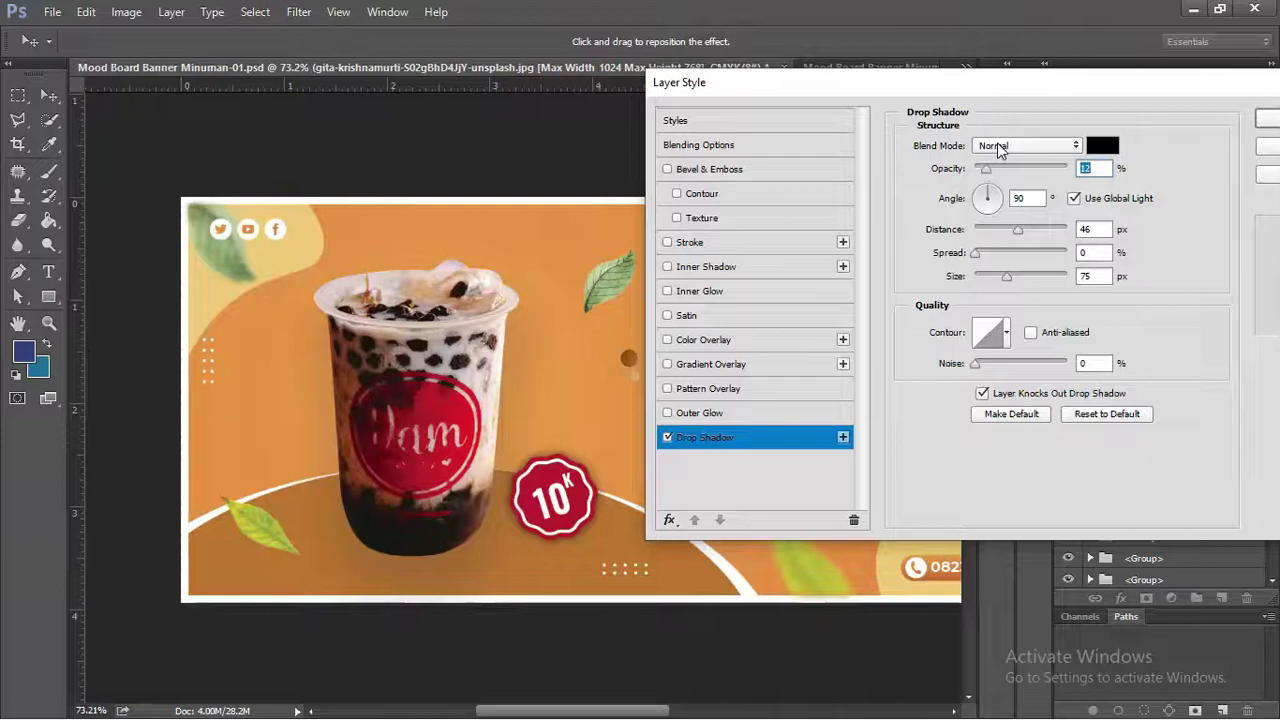
{"action": "left_click", "coordinate": [998, 148]}
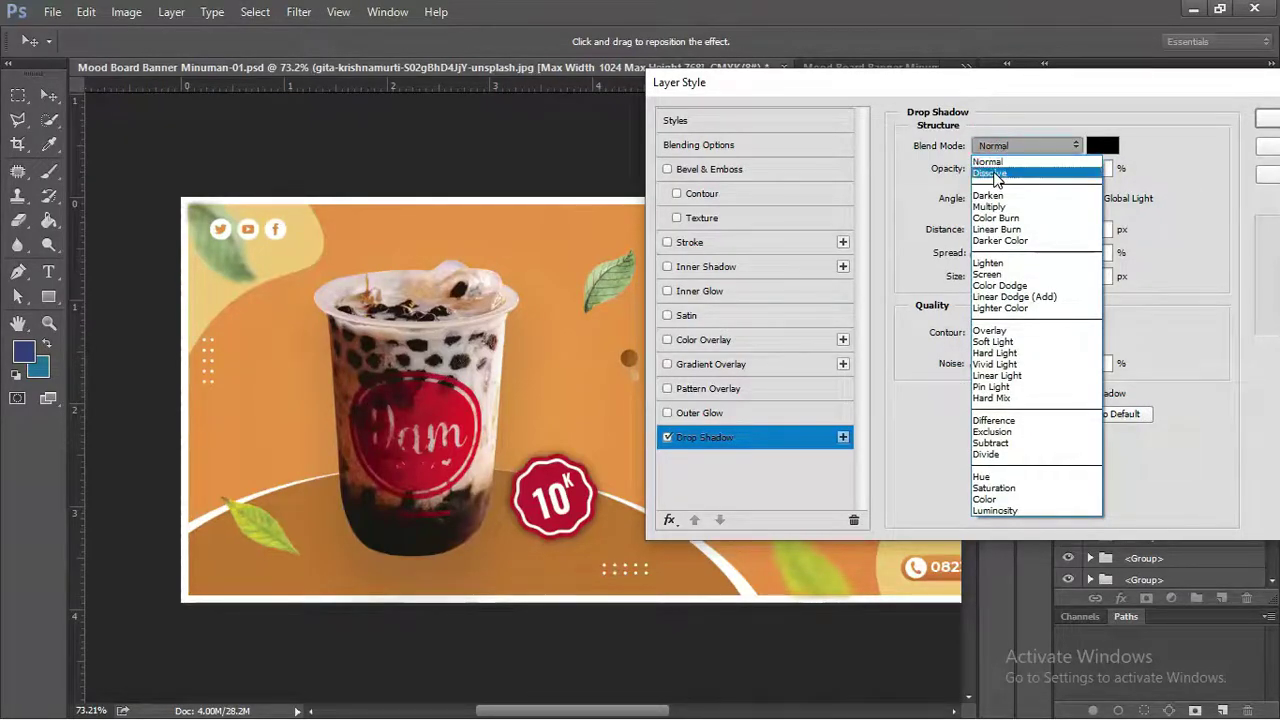
{"action": "left_click", "coordinate": [990, 206]}
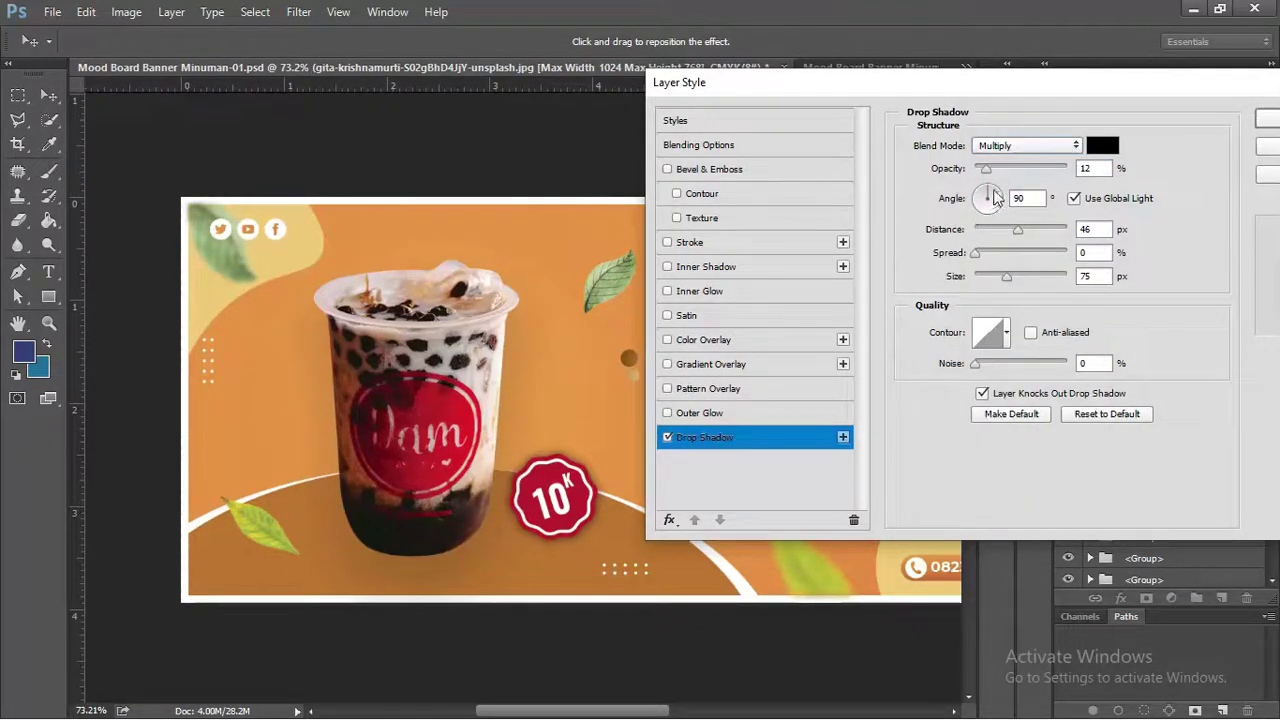
{"action": "mouse_move", "coordinate": [989, 170]}
{"action": "left_mouse_down"}
{"action": "mouse_move", "coordinate": [1013, 167]}
{"action": "mouse_move", "coordinate": [996, 173]}
{"action": "left_mouse_up"}
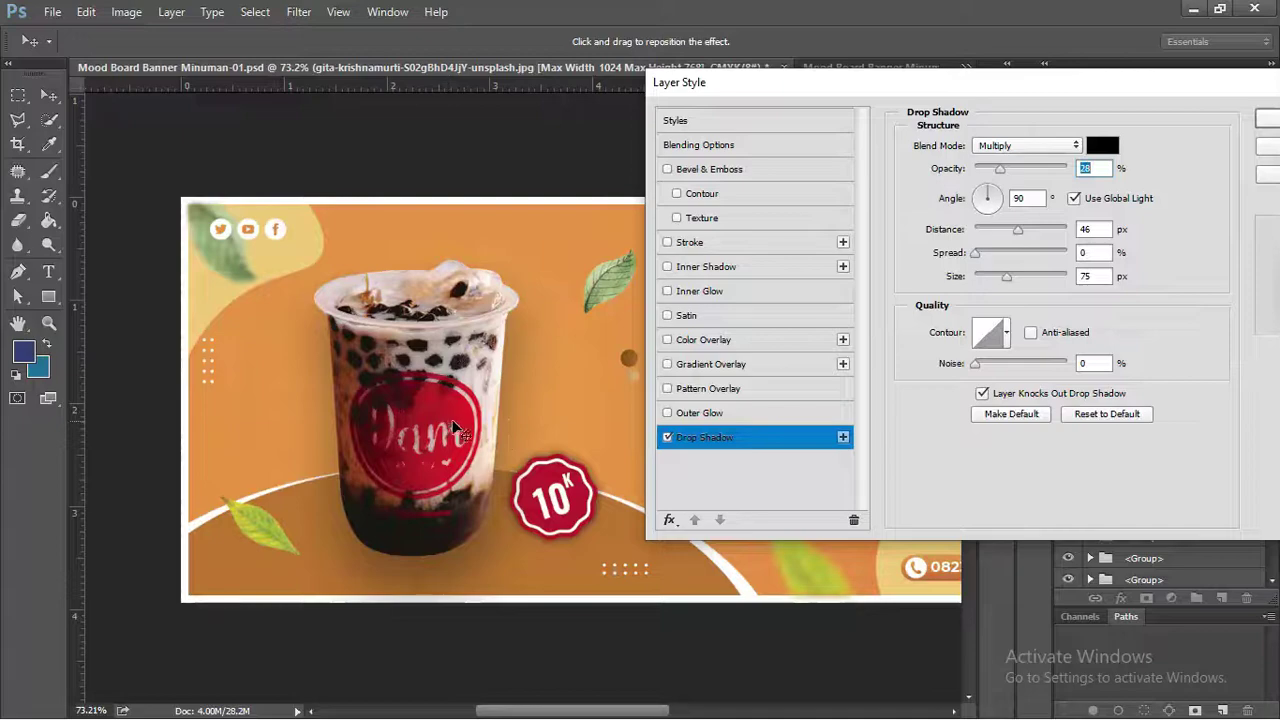
Set the cup's drop shadow to angle -54°, distance 8 px, size 43 px and opacity 26%, and apply it.
{"action": "left_click_drag", "start_coordinate": [450, 428], "coordinate": [456, 390]}
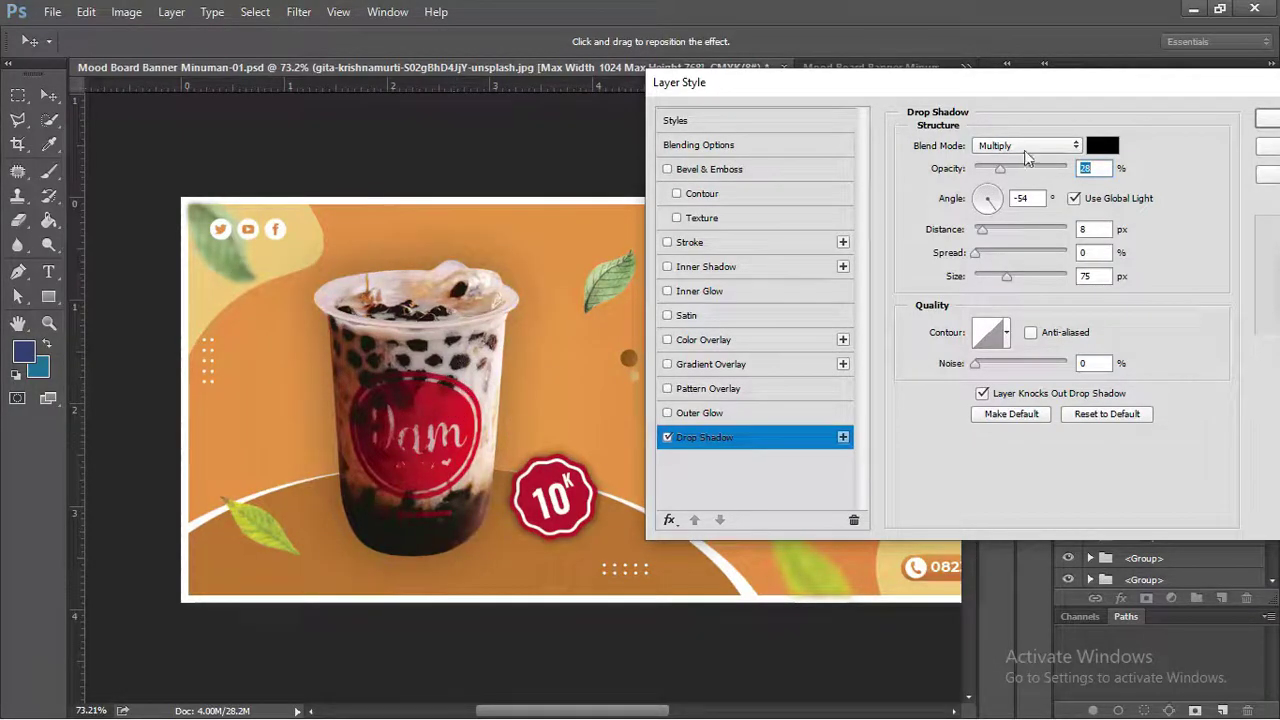
{"action": "left_click_drag", "start_coordinate": [1006, 276], "coordinate": [995, 276]}
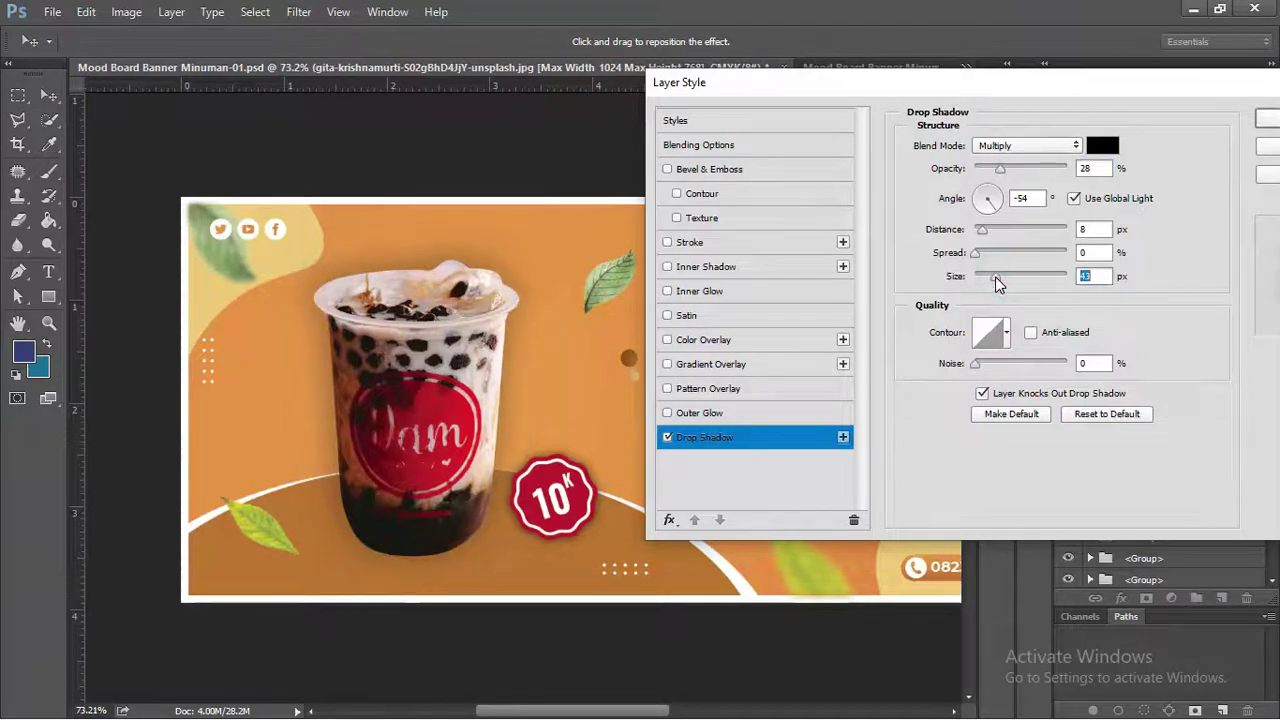
{"action": "left_click_drag", "start_coordinate": [1000, 168], "coordinate": [998, 168]}
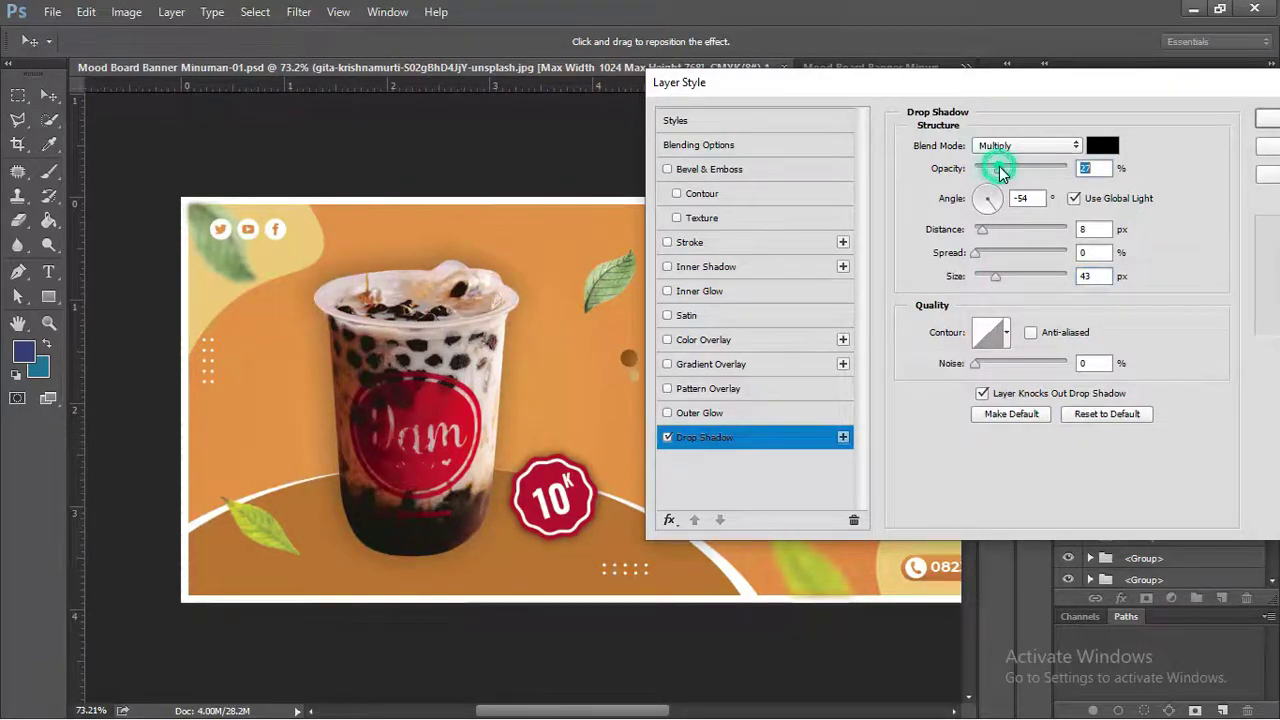
{"action": "left_click_drag", "start_coordinate": [998, 85], "coordinate": [937, 98]}
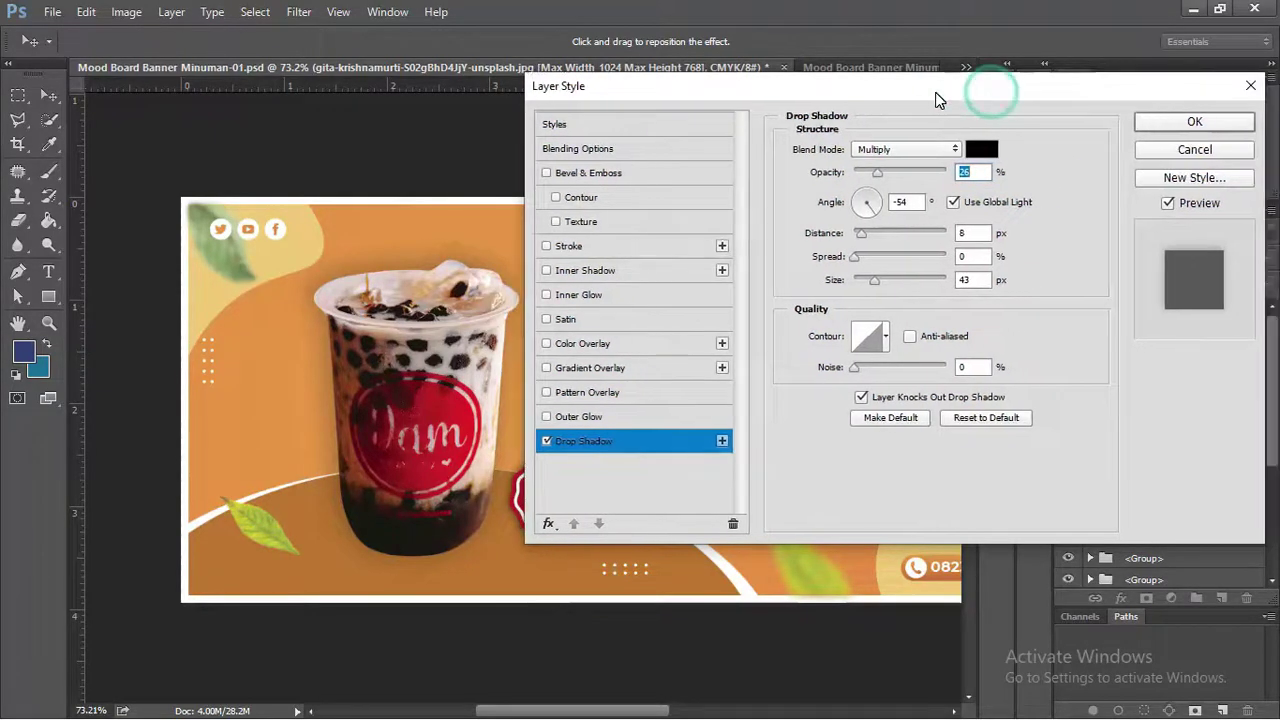
{"action": "left_click", "coordinate": [1181, 124]}
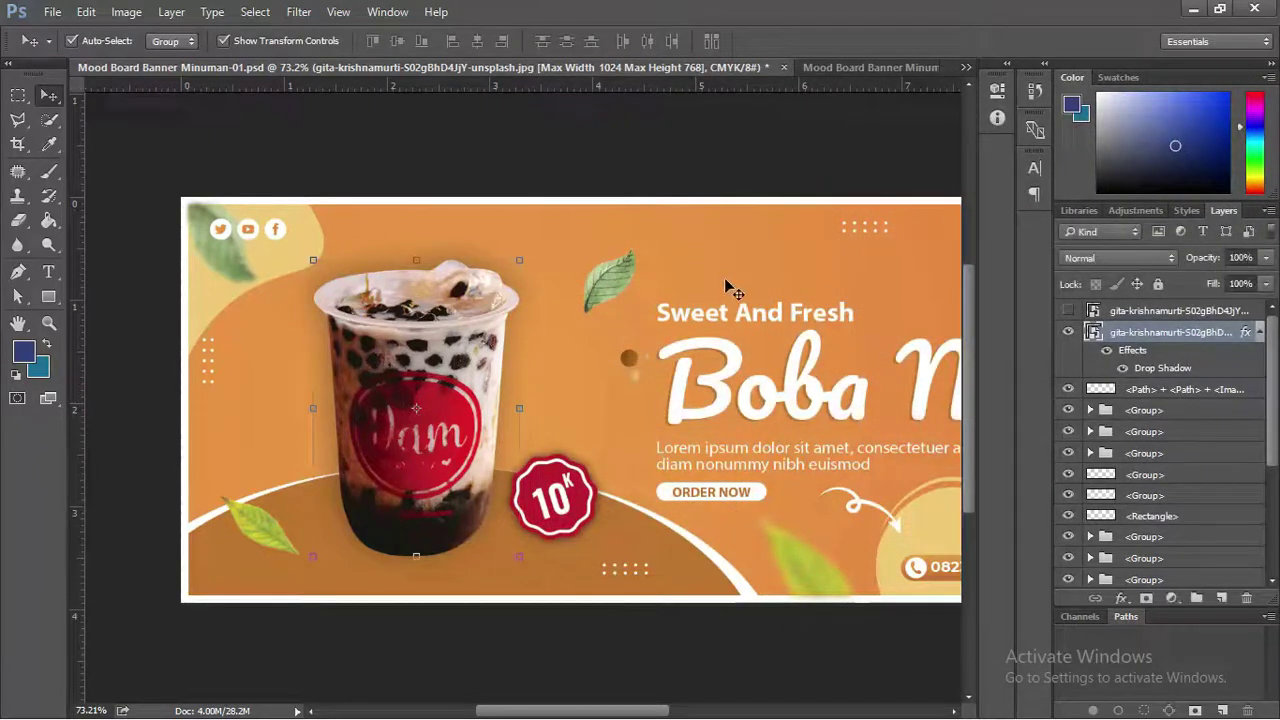
Show the hidden cup copy, shrink it to roughly three quarters of its size, and place it overlapping the large cup's lower right side.
{"action": "left_click", "coordinate": [1068, 312]}
{"action": "left_click", "coordinate": [645, 330]}
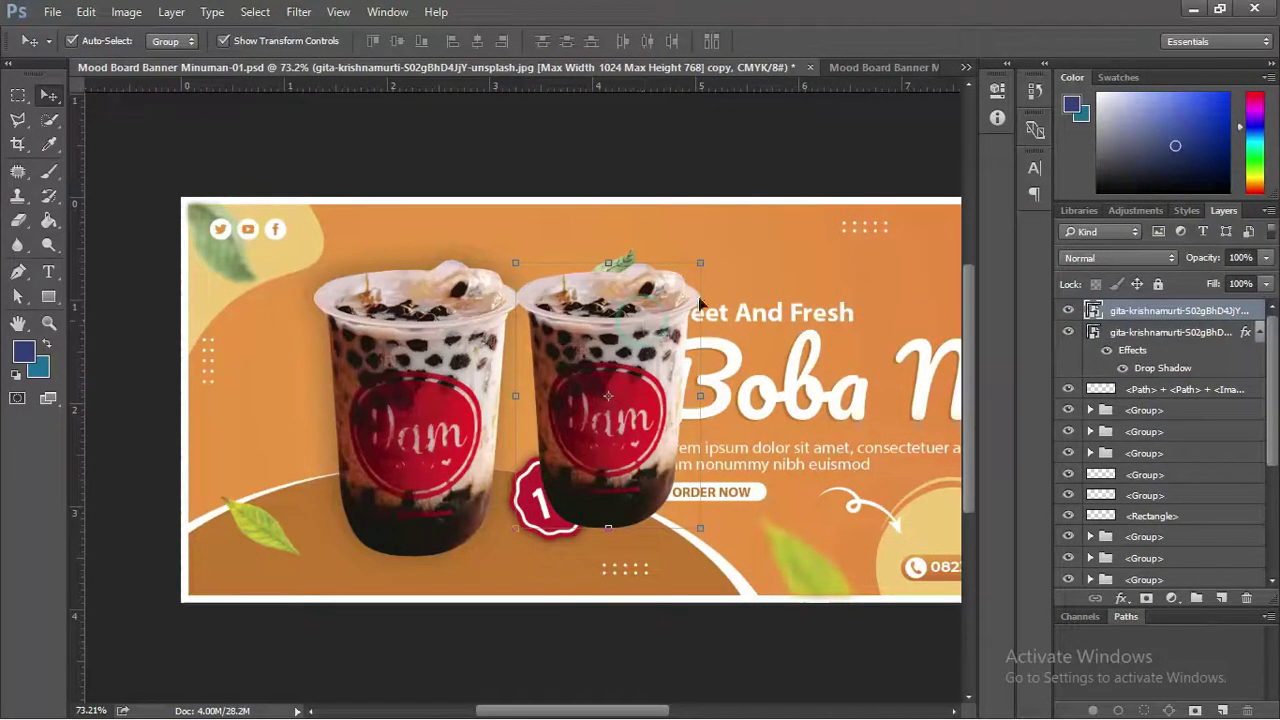
{"action": "left_click_drag", "start_coordinate": [701, 268], "coordinate": [558, 368]}
{"action": "left_click_drag", "start_coordinate": [533, 412], "coordinate": [530, 410]}
{"action": "key", "text": "Return"}
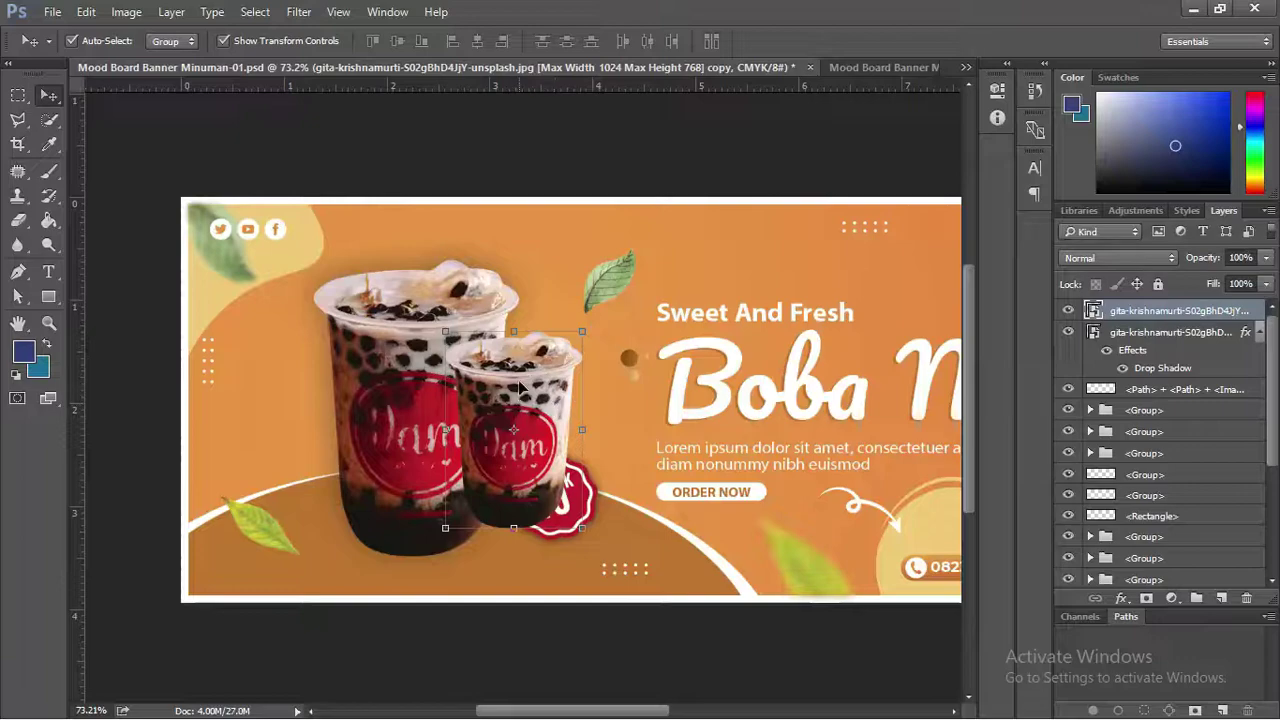
{"action": "left_click_drag", "start_coordinate": [519, 388], "coordinate": [507, 434]}
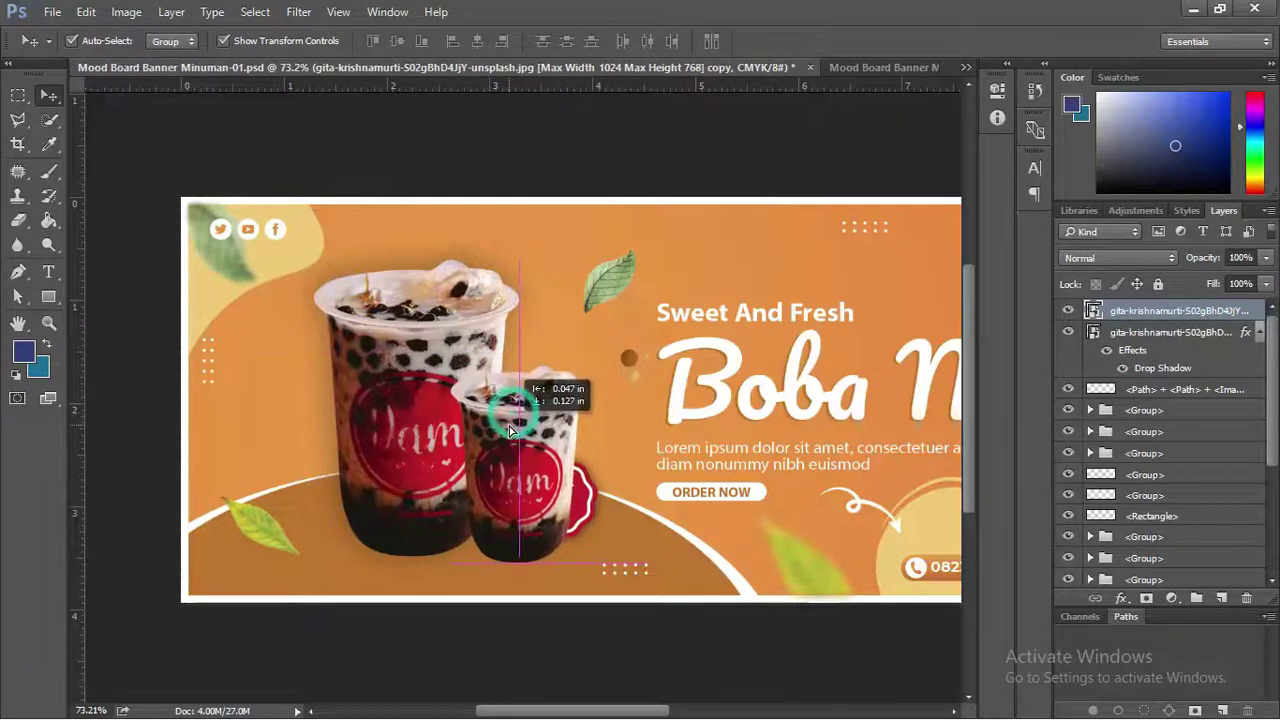
Stack the large cup's layer above the small copy and shift the small cup slightly up and left behind it.
{"action": "left_click", "coordinate": [420, 340]}
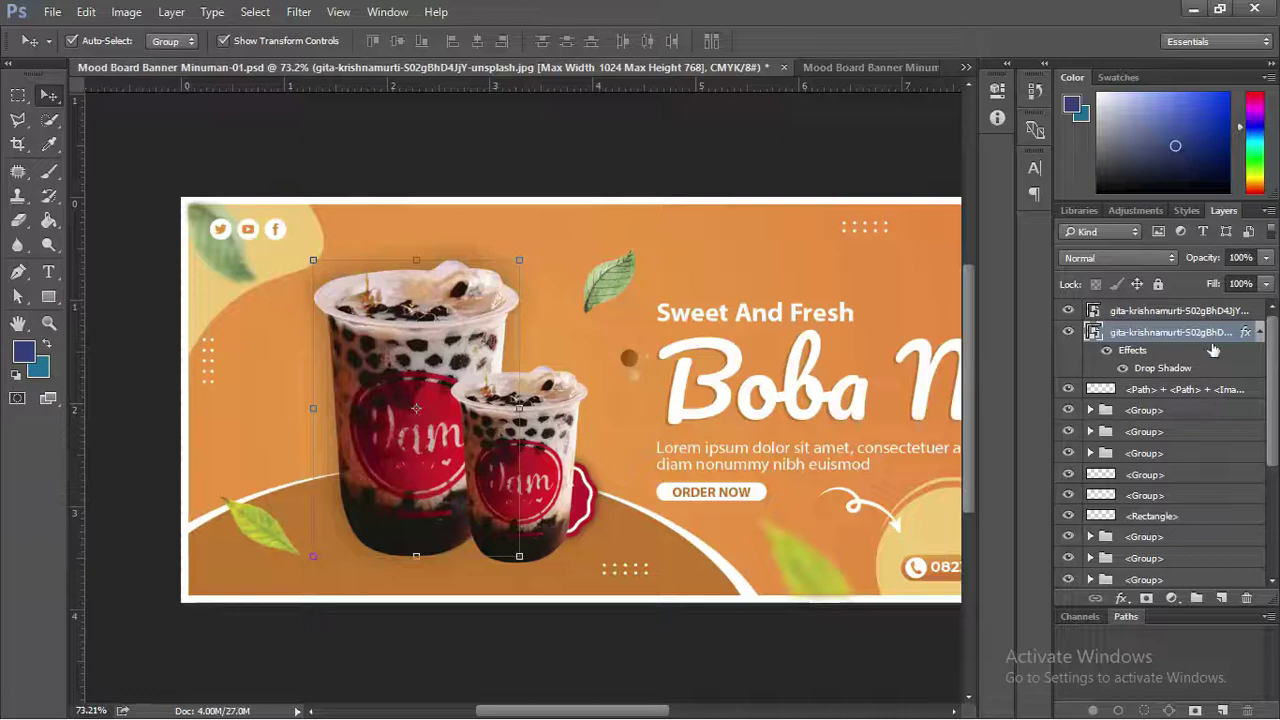
{"action": "left_click_drag", "start_coordinate": [1213, 349], "coordinate": [1222, 311]}
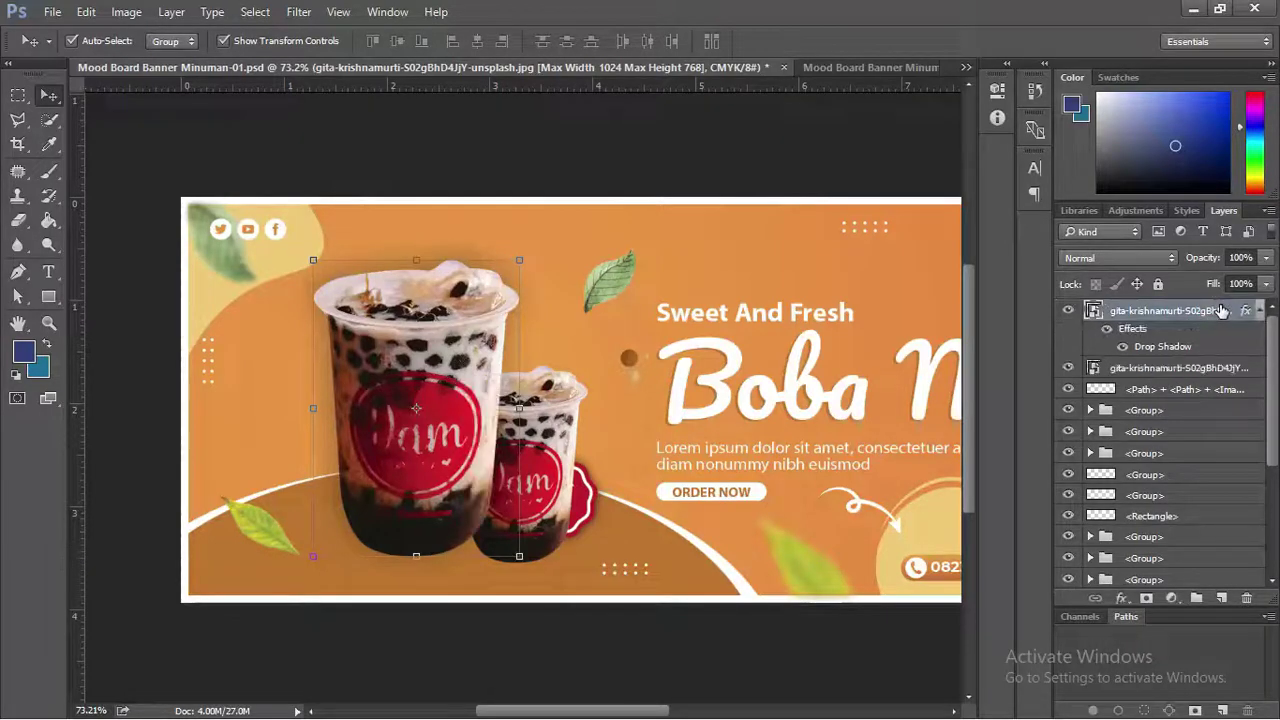
{"action": "key", "text": "ctrl+t"}
{"action": "left_click_drag", "start_coordinate": [583, 460], "coordinate": [555, 398]}
{"action": "key", "text": "Return"}
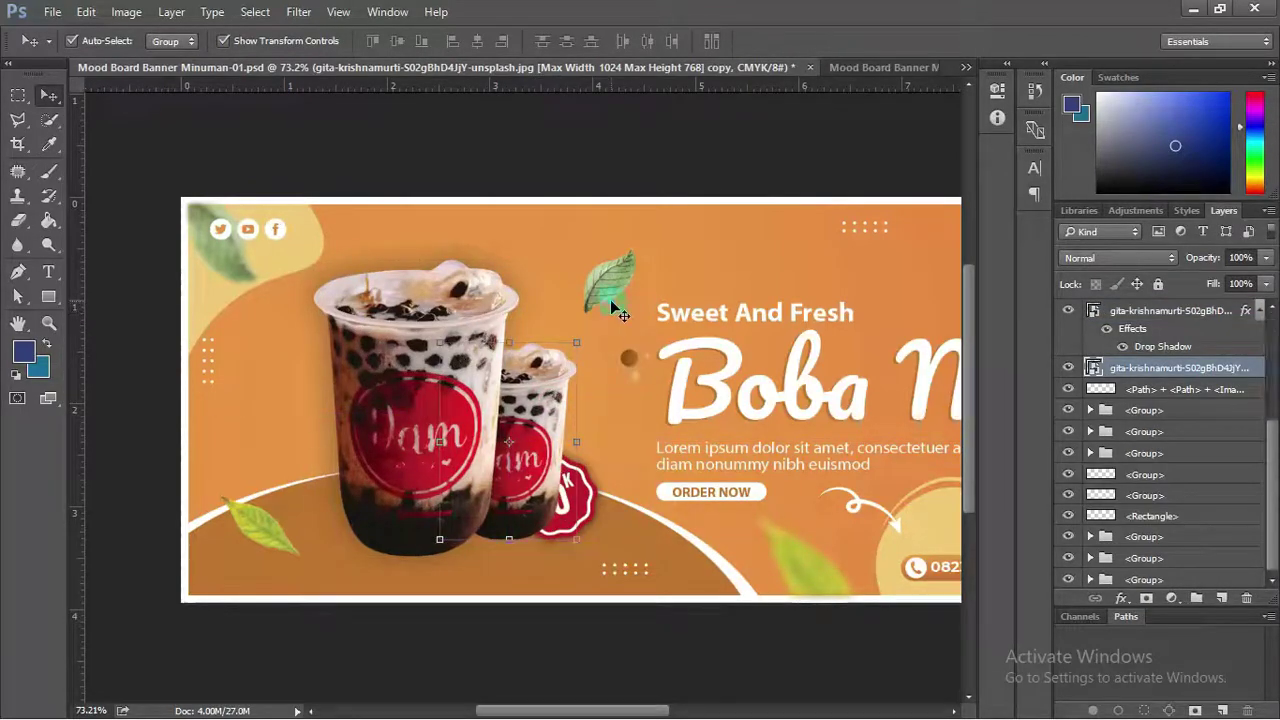
Duplicate the small cup and place the duplicate behind the large cup's left side.
{"action": "left_click", "coordinate": [610, 299]}
{"action": "left_click", "coordinate": [555, 395]}
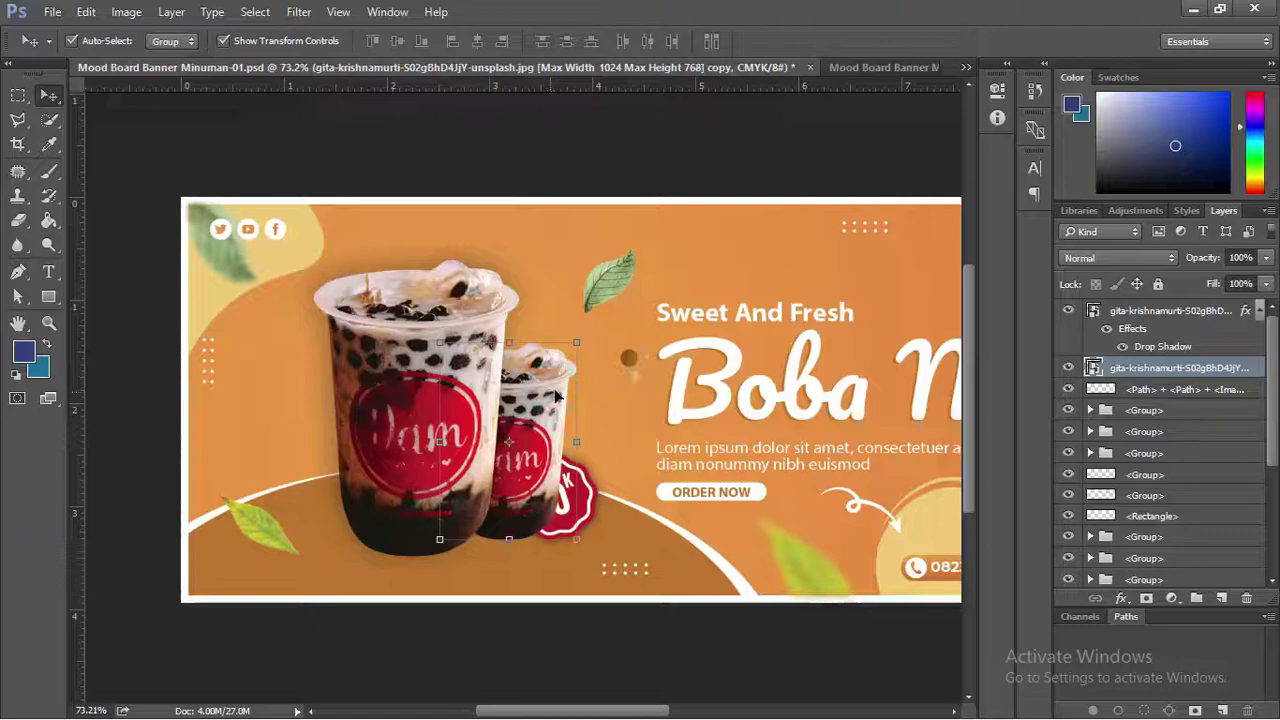
{"action": "left_click_drag", "start_coordinate": [555, 387], "coordinate": [395, 377]}
Group the three cup layers and nudge the group slightly right and down.
{"action": "left_click", "coordinate": [548, 400], "text": "shift"}
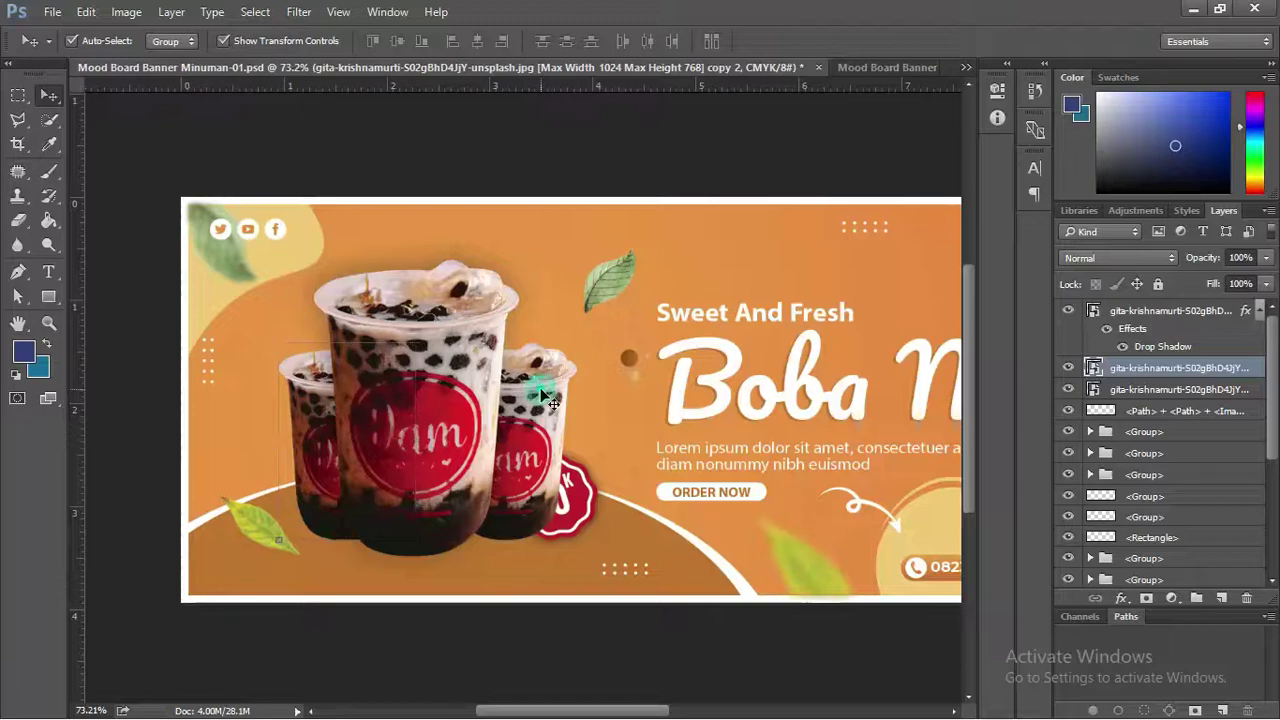
{"action": "left_click", "coordinate": [457, 309], "text": "shift"}
{"action": "left_click_drag", "start_coordinate": [457, 309], "coordinate": [398, 320]}
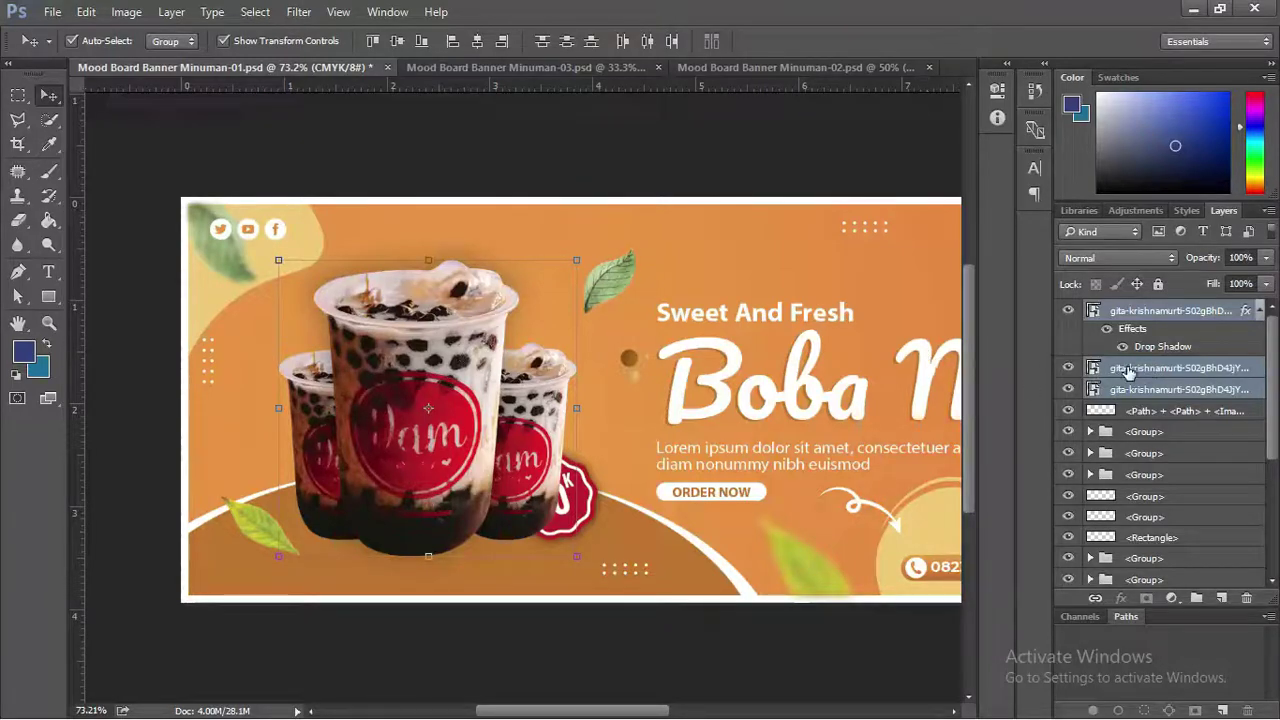
{"action": "key", "text": "ctrl+g"}
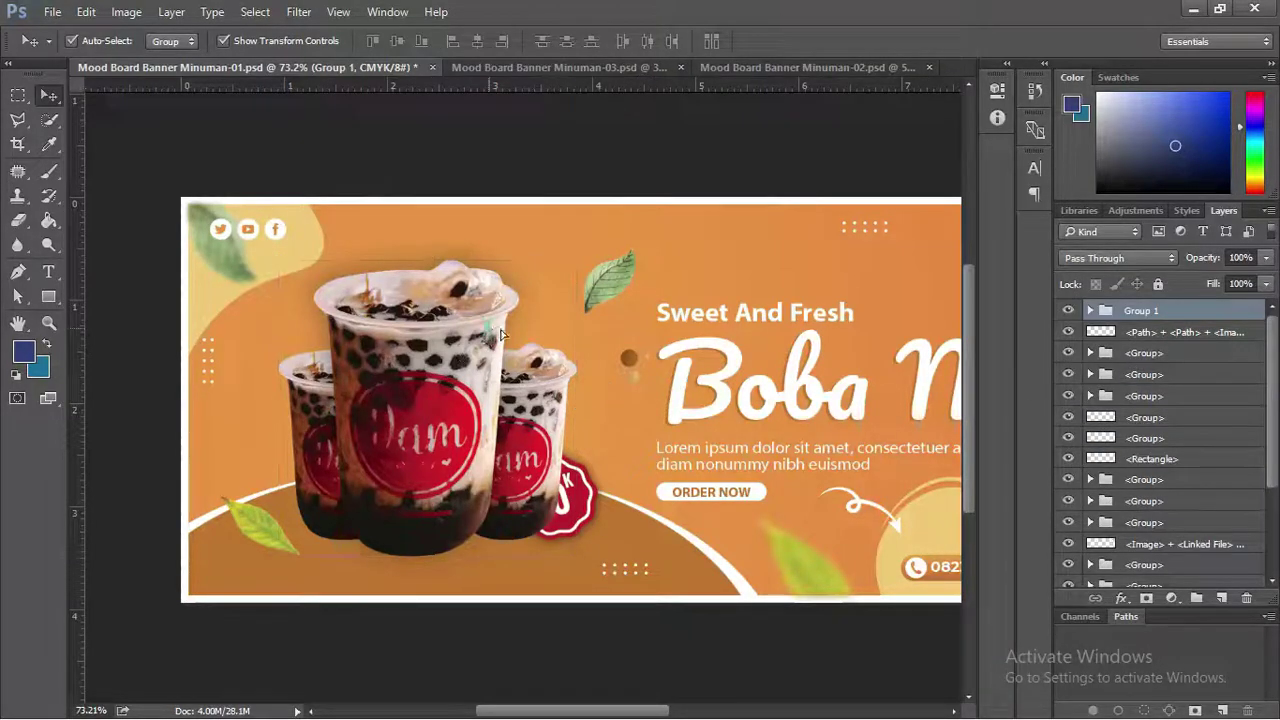
{"action": "left_click_drag", "start_coordinate": [533, 376], "coordinate": [565, 365]}
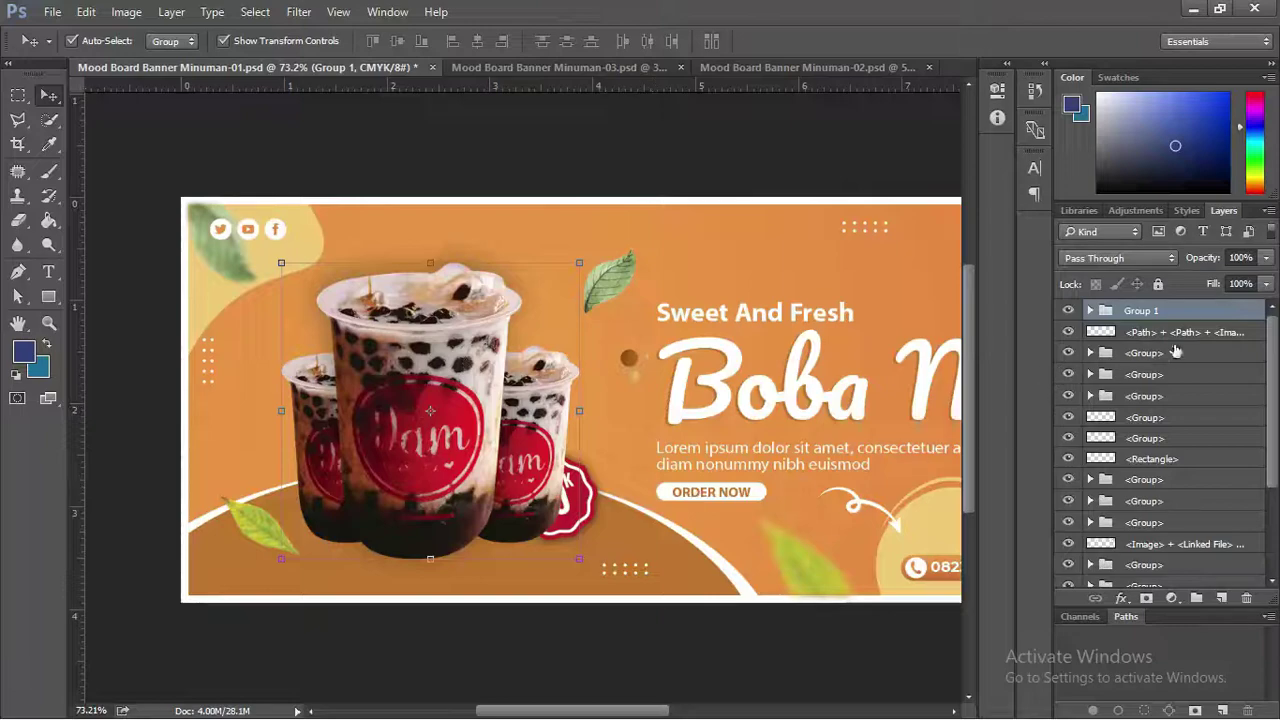
Bring the 10K price badge group to the front, above the cup group, and deselect it.
{"action": "key", "text": "ctrl+t"}
{"action": "double_click", "coordinate": [600, 512]}
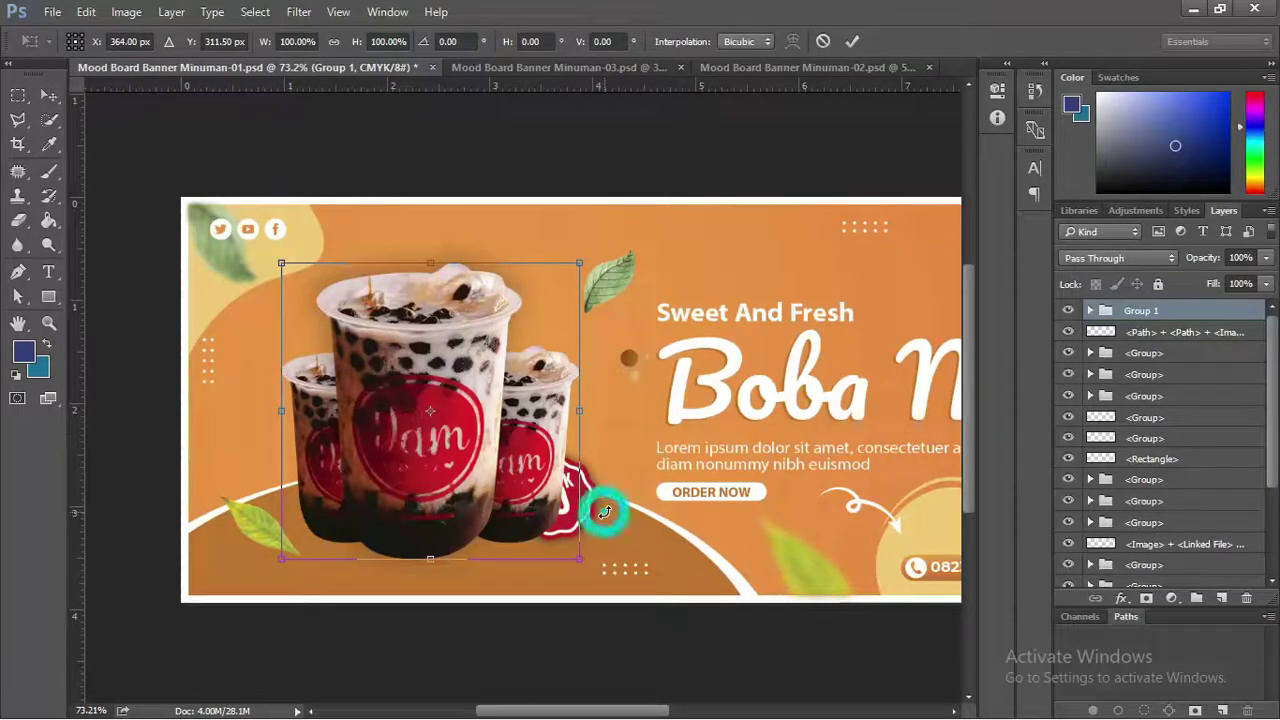
{"action": "left_click", "coordinate": [592, 512]}
{"action": "left_click", "coordinate": [606, 516]}
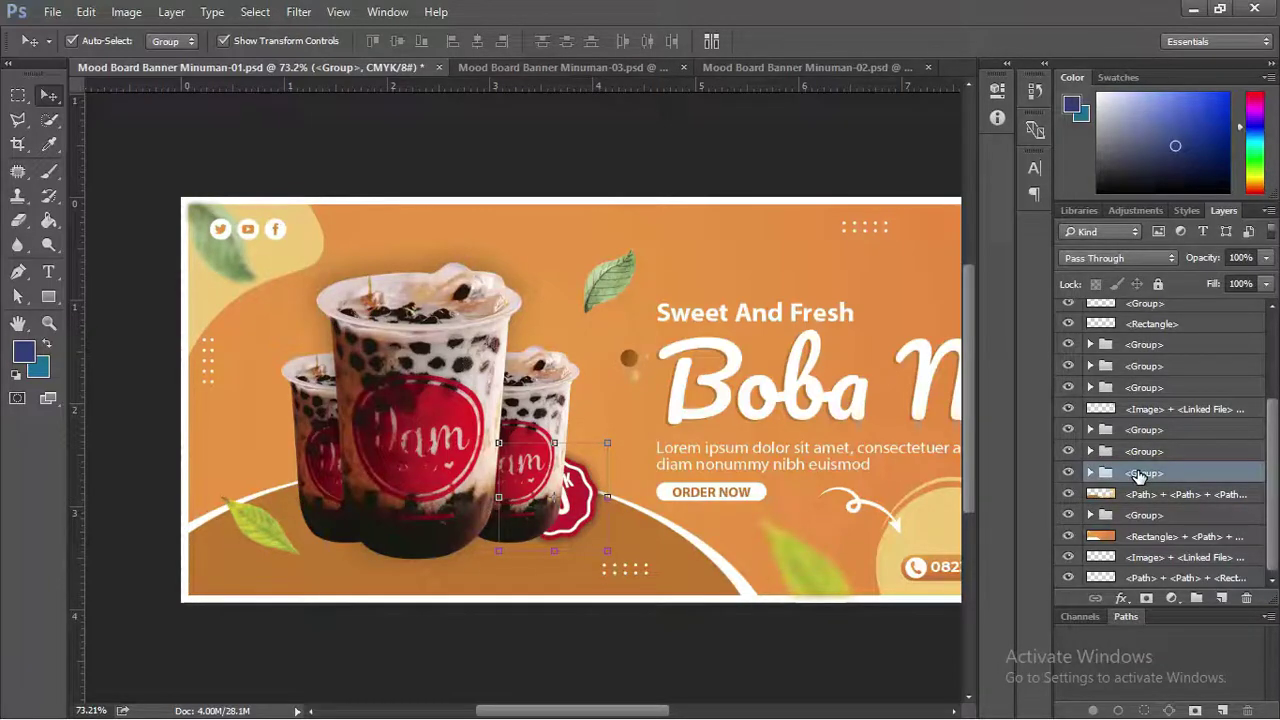
{"action": "key", "text": "ctrl"}
{"action": "key", "text": "ctrl+shift+bracketright"}
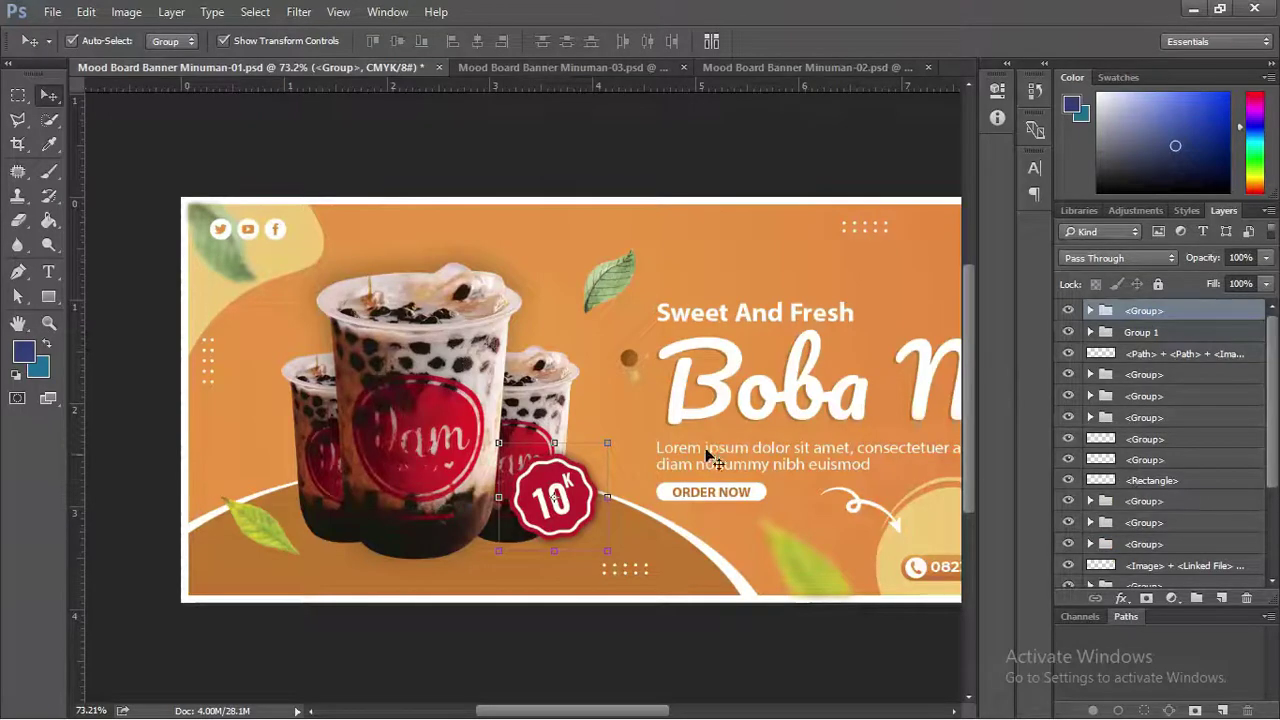
{"action": "left_click", "coordinate": [580, 160]}
Set the foreground color to black and draw a flat ellipse about 336 × 18 px at the base of the cups.
{"action": "scroll", "coordinate": [490, 503], "scroll_direction": "up", "scroll_amount": 1, "text": "alt"}
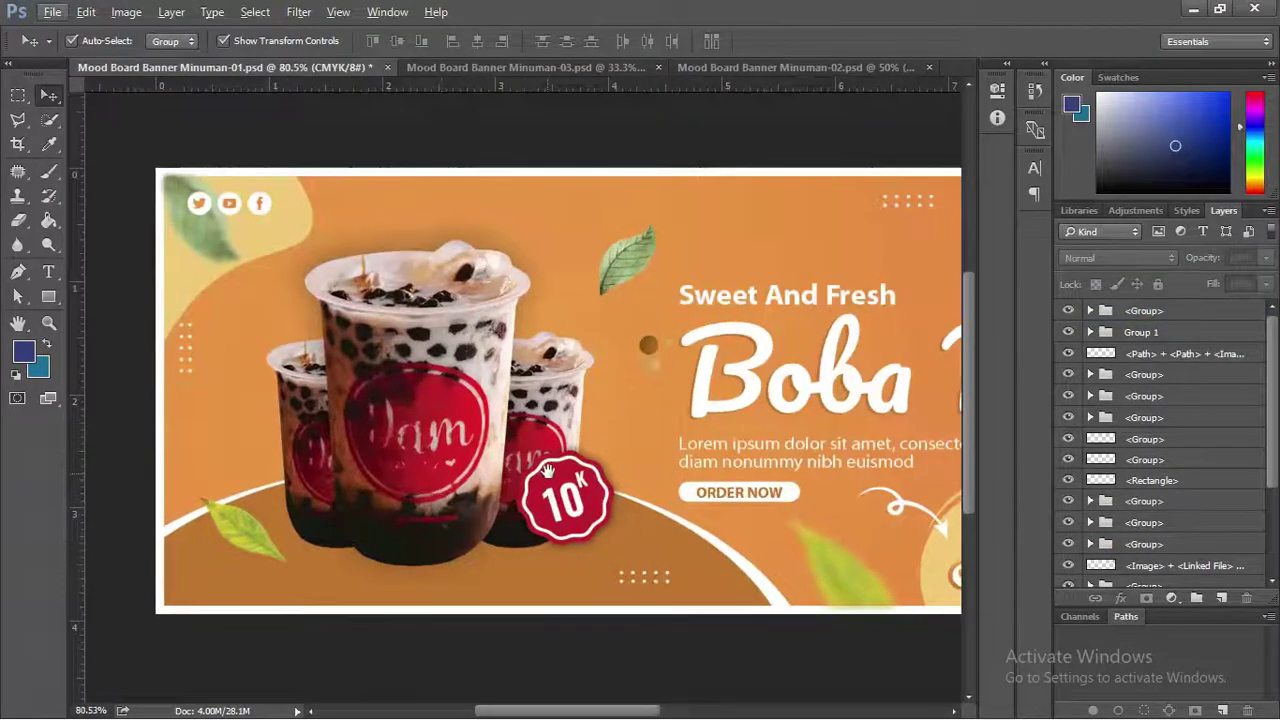
{"action": "left_click_drag", "start_coordinate": [520, 512], "coordinate": [585, 403]}
{"action": "scroll", "coordinate": [554, 409], "scroll_direction": "up", "scroll_amount": 2, "text": "alt"}
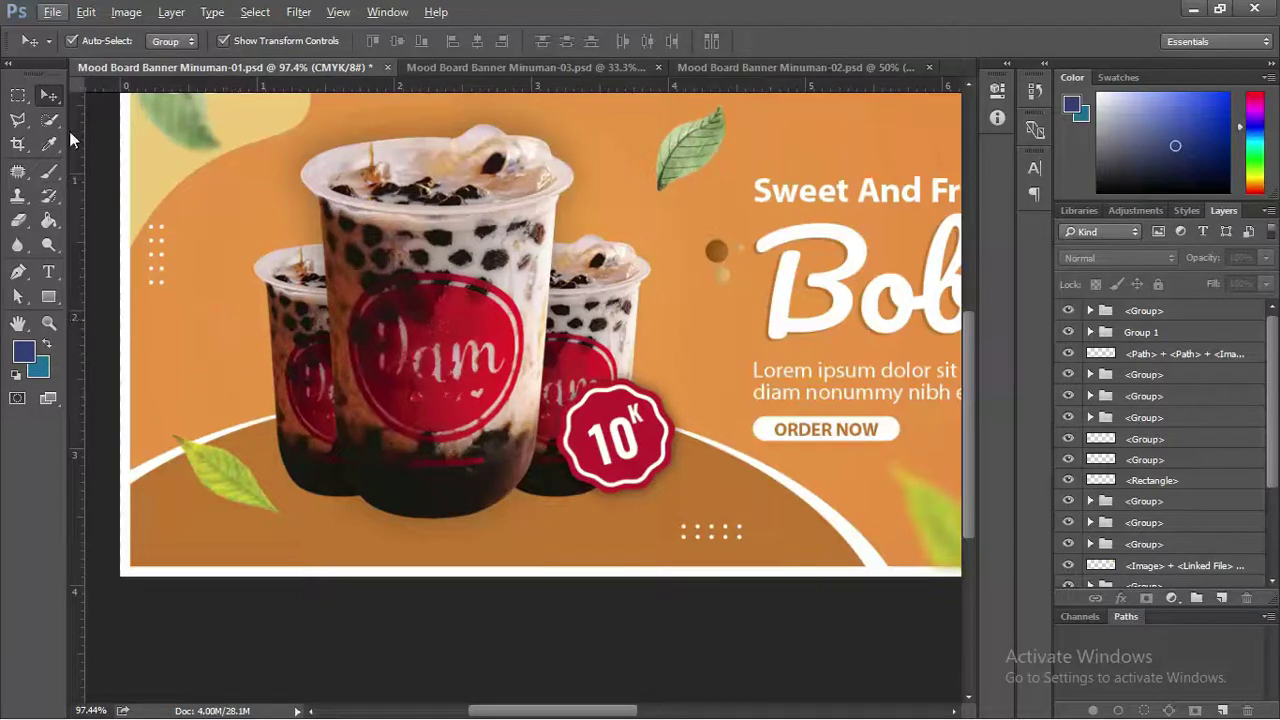
{"action": "left_click", "coordinate": [46, 297]}
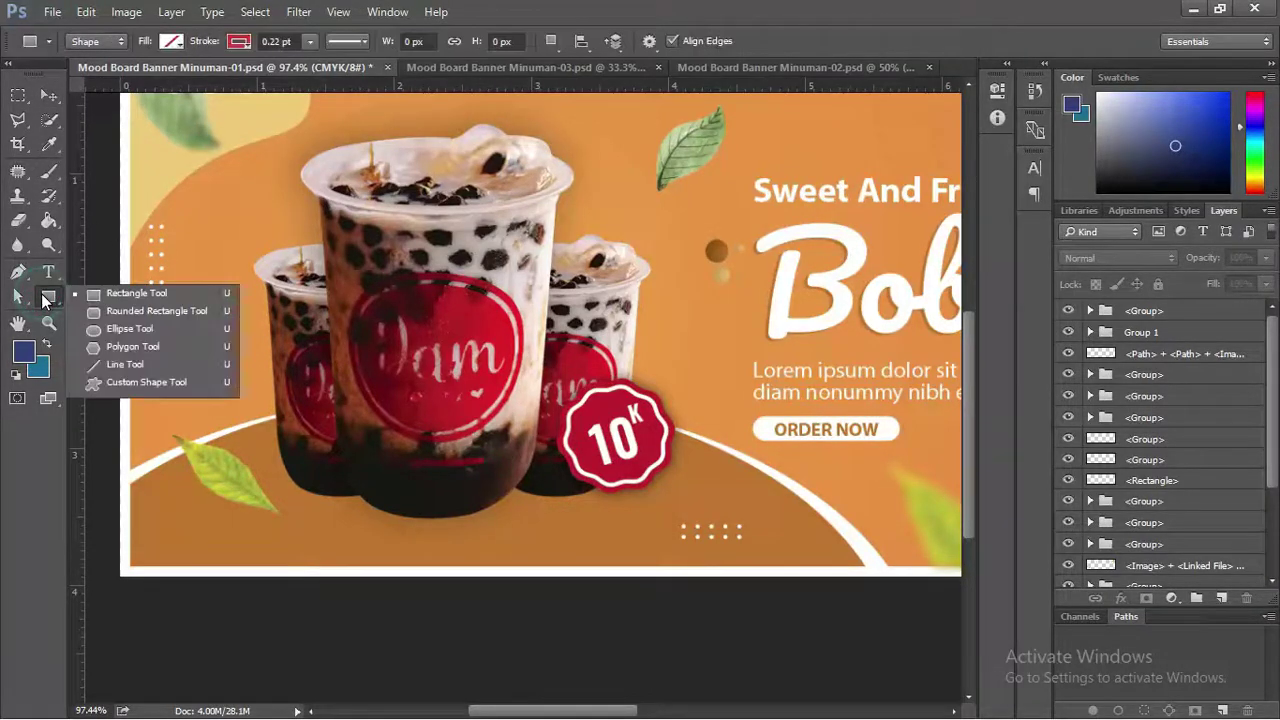
{"action": "left_click", "coordinate": [99, 327]}
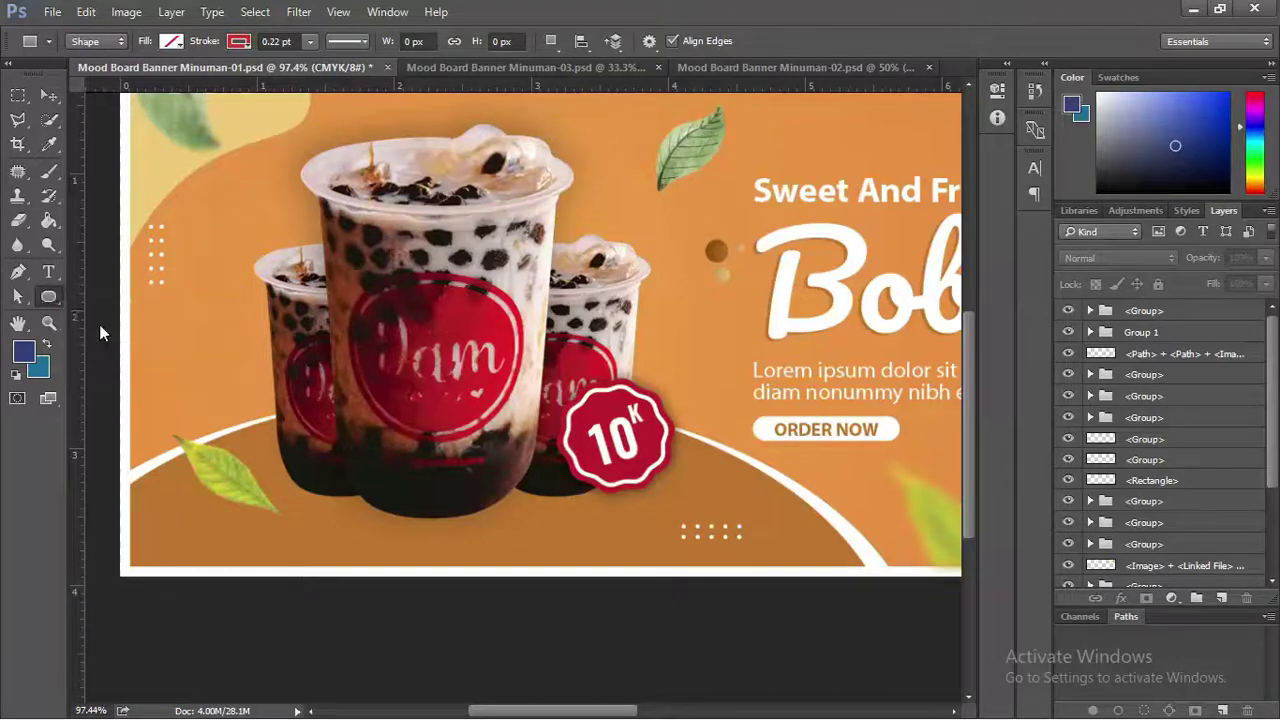
{"action": "left_click", "coordinate": [17, 353]}
{"action": "left_click_drag", "start_coordinate": [571, 343], "coordinate": [547, 410]}
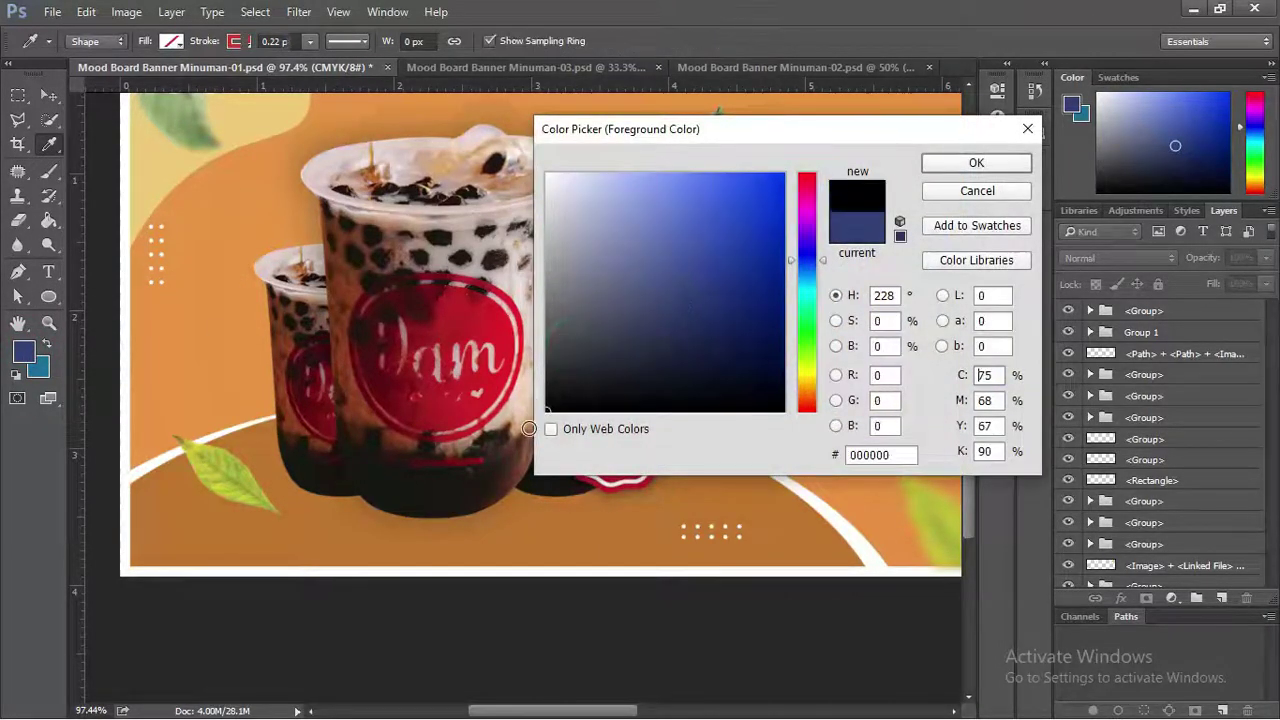
{"action": "left_click", "coordinate": [930, 163]}
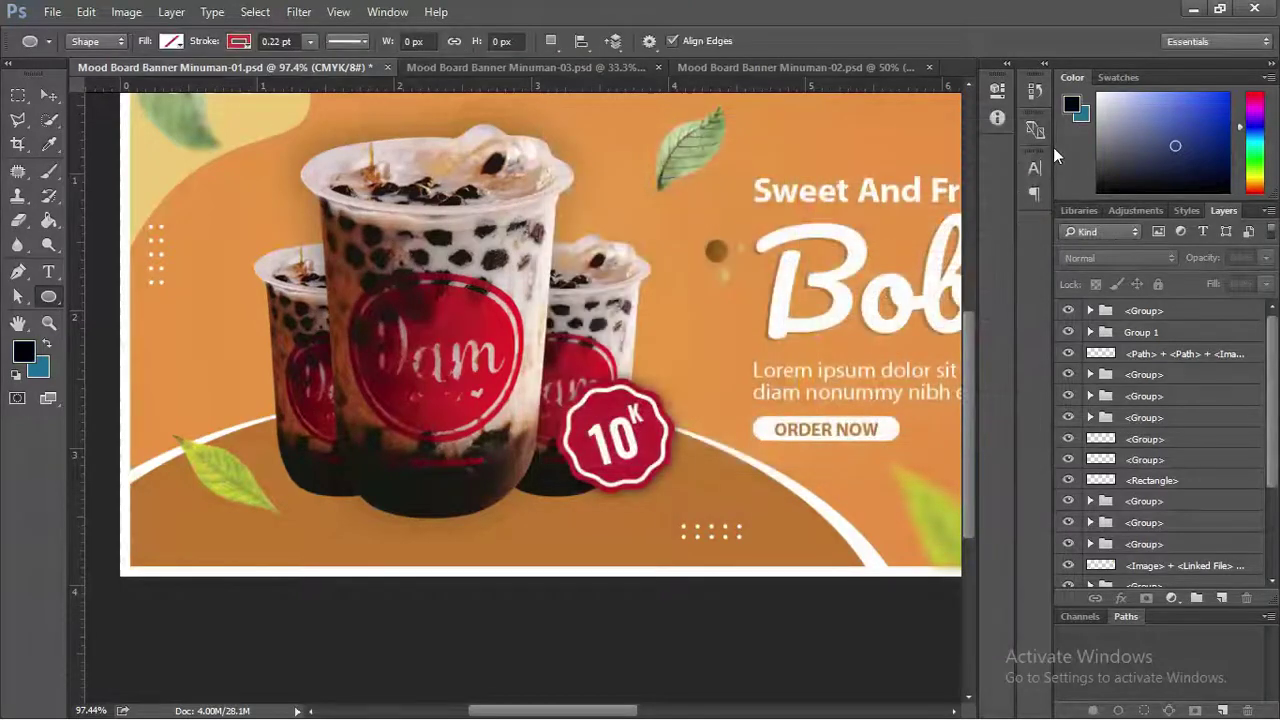
{"action": "left_click_drag", "start_coordinate": [295, 519], "coordinate": [596, 505]}
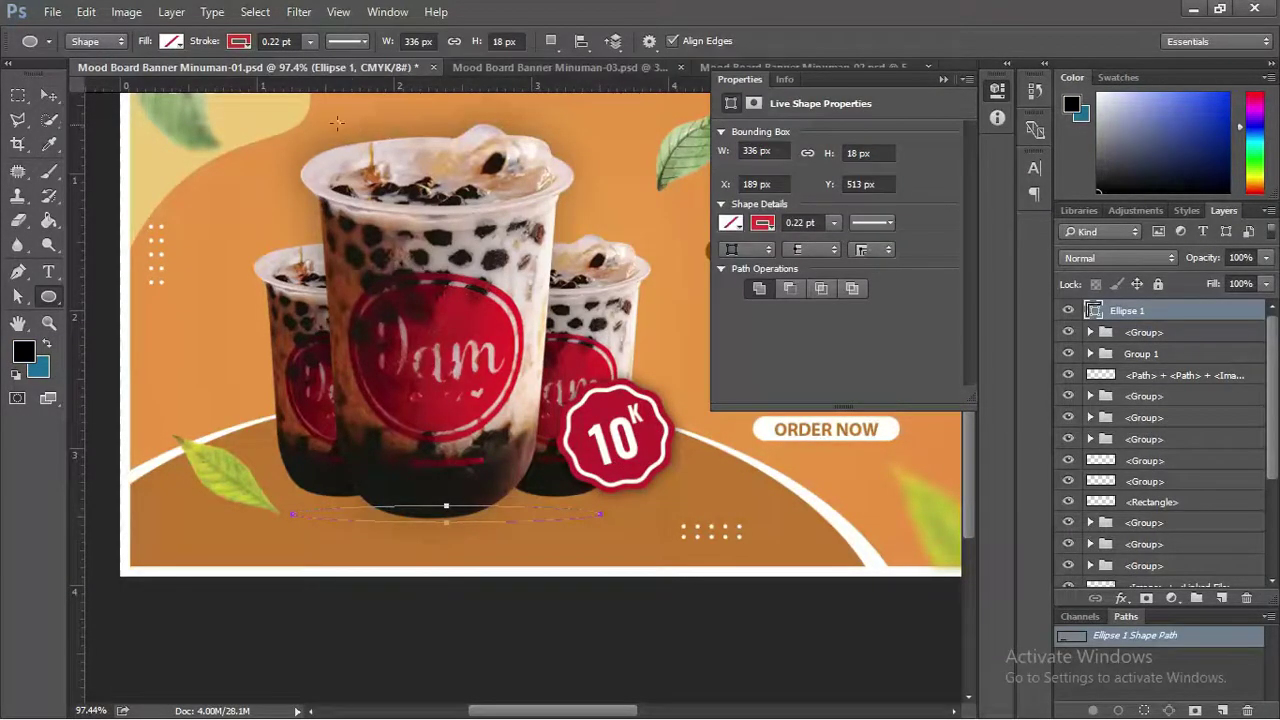
Remove the ellipse's stroke and give it a solid black fill.
{"action": "left_click", "coordinate": [240, 42]}
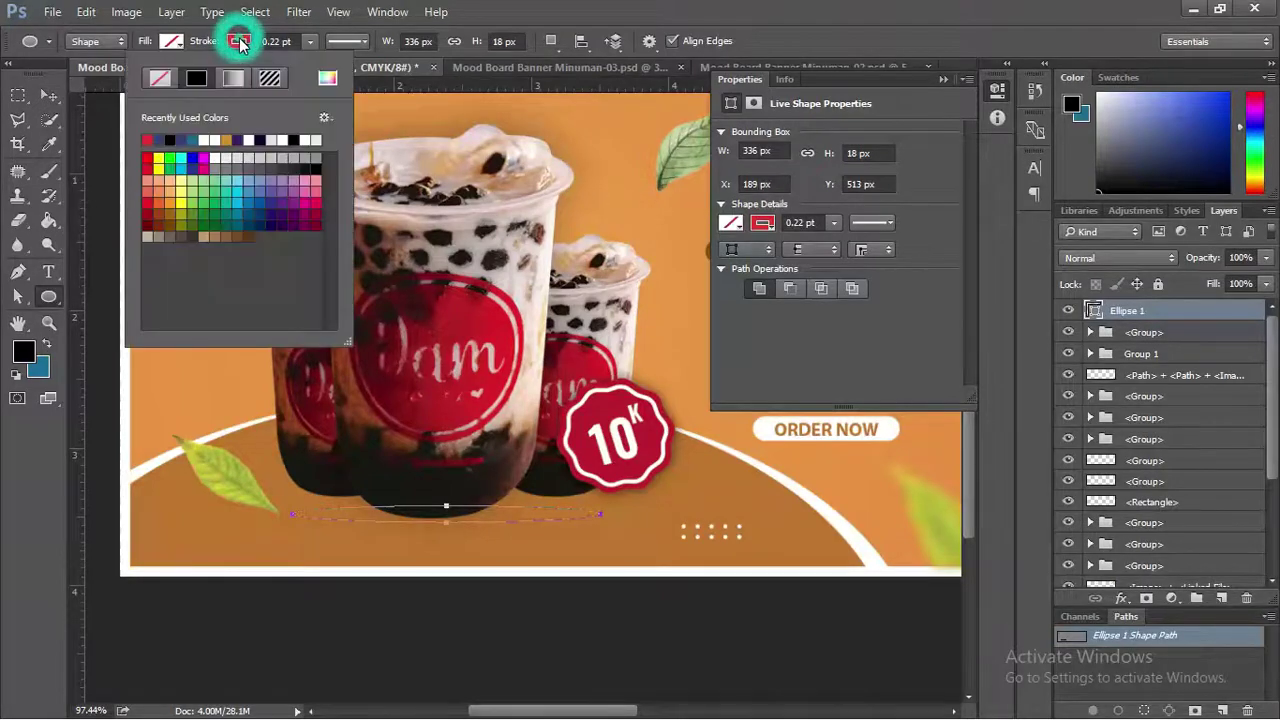
{"action": "left_click", "coordinate": [166, 90]}
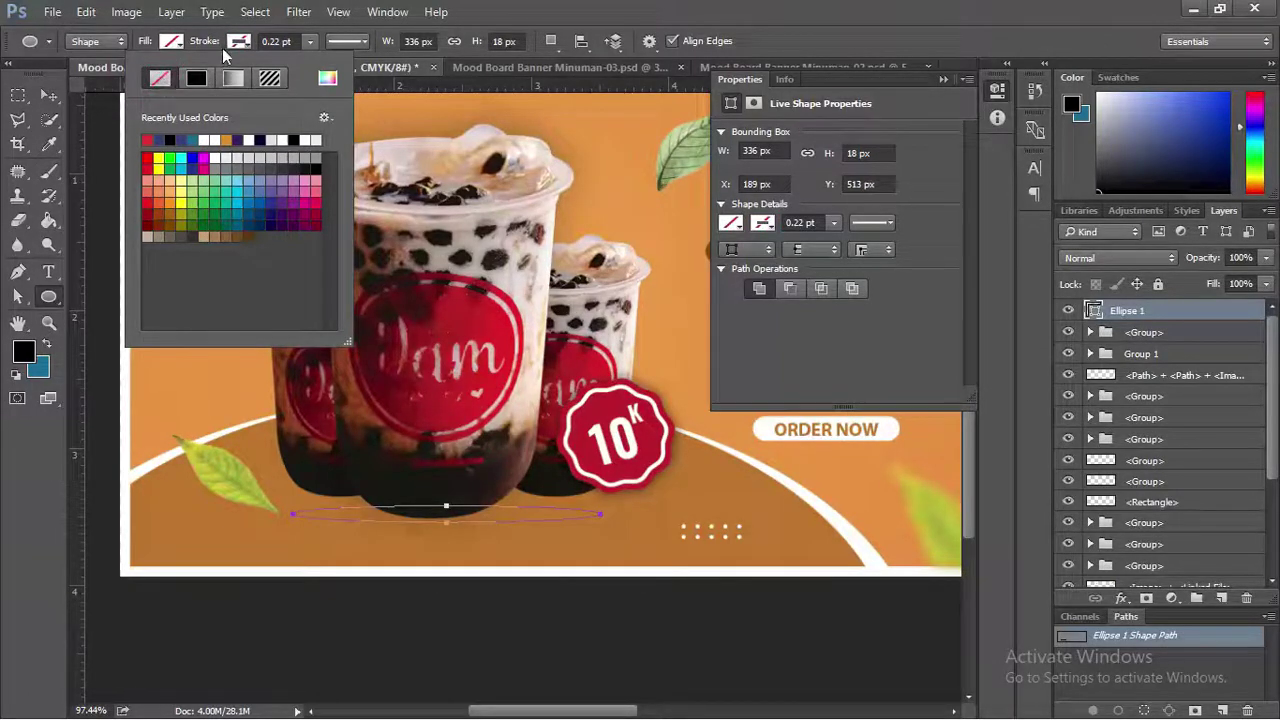
{"action": "left_click", "coordinate": [170, 44]}
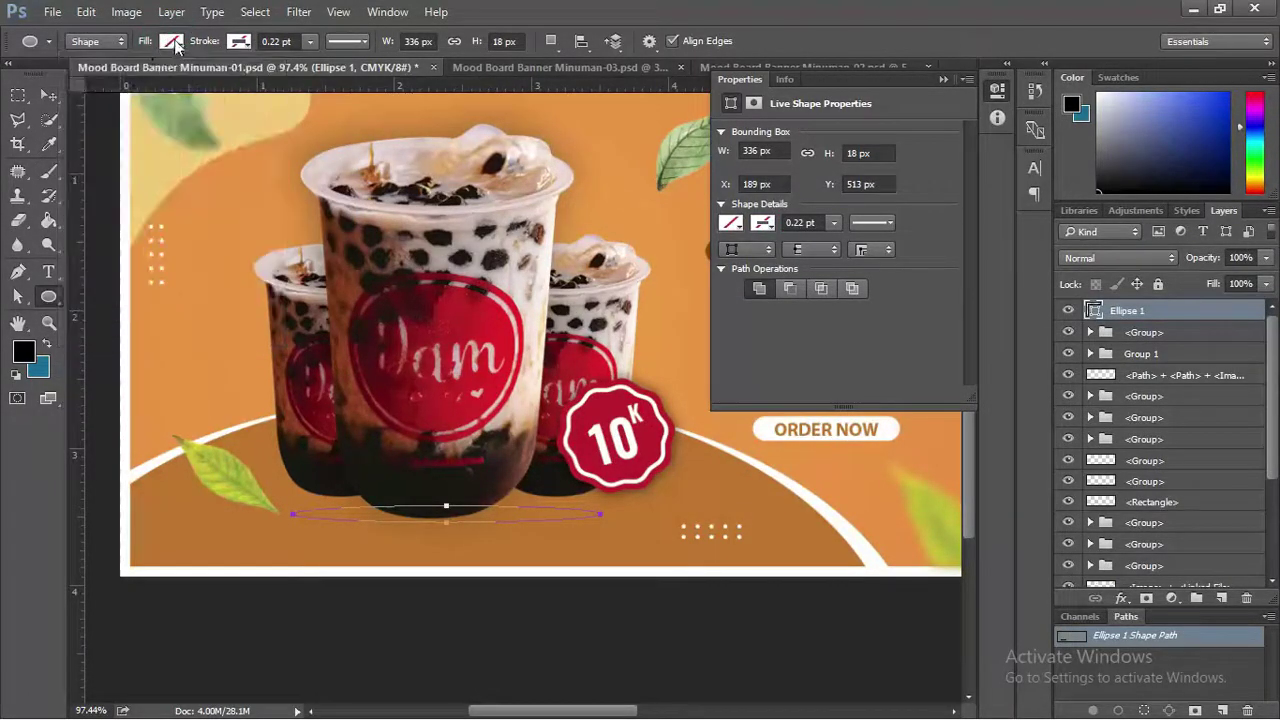
{"action": "left_click", "coordinate": [174, 42]}
{"action": "left_click", "coordinate": [128, 78]}
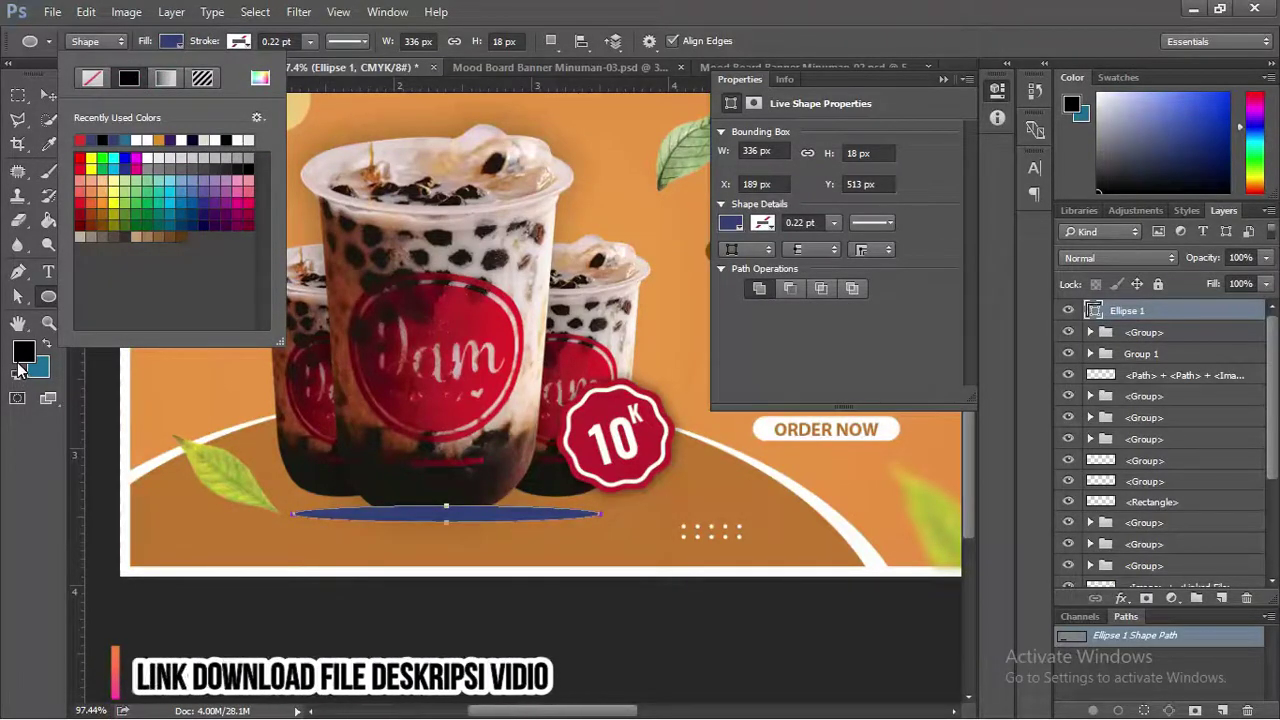
{"action": "left_click", "coordinate": [130, 78]}
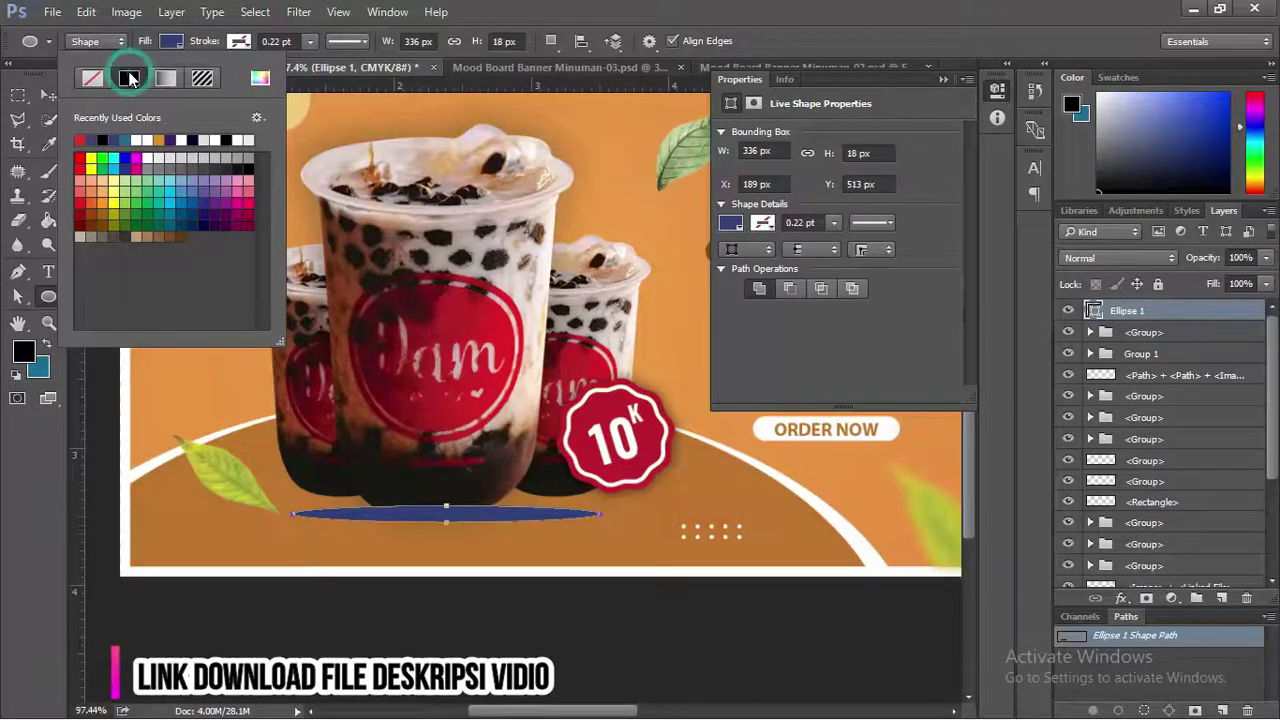
{"action": "left_click", "coordinate": [104, 139]}
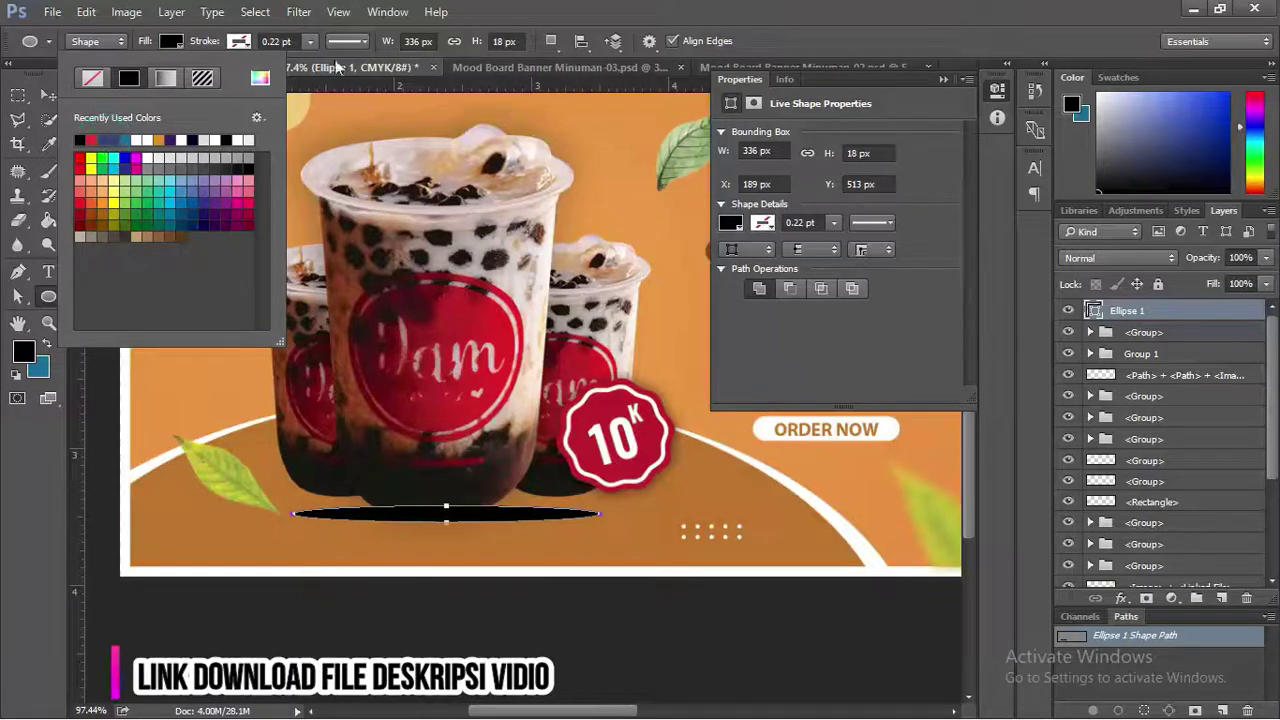
{"action": "key", "text": "Escape"}
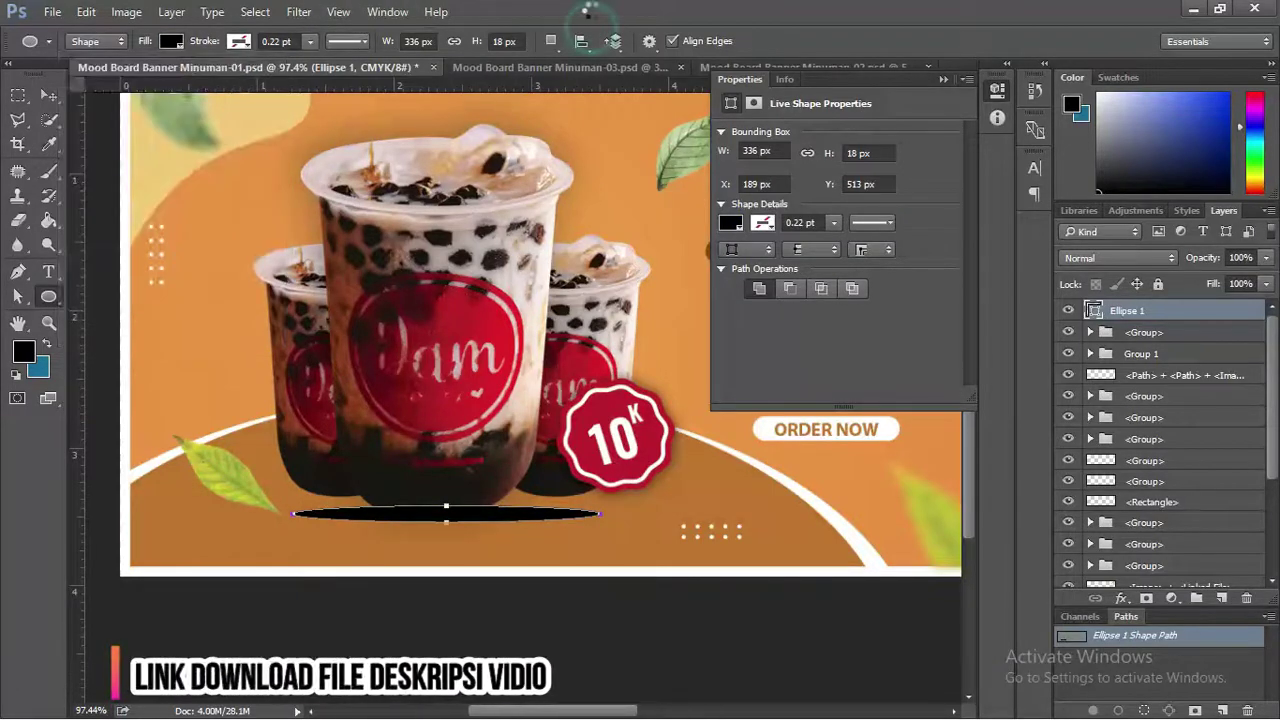
{"action": "left_click", "coordinate": [944, 79]}
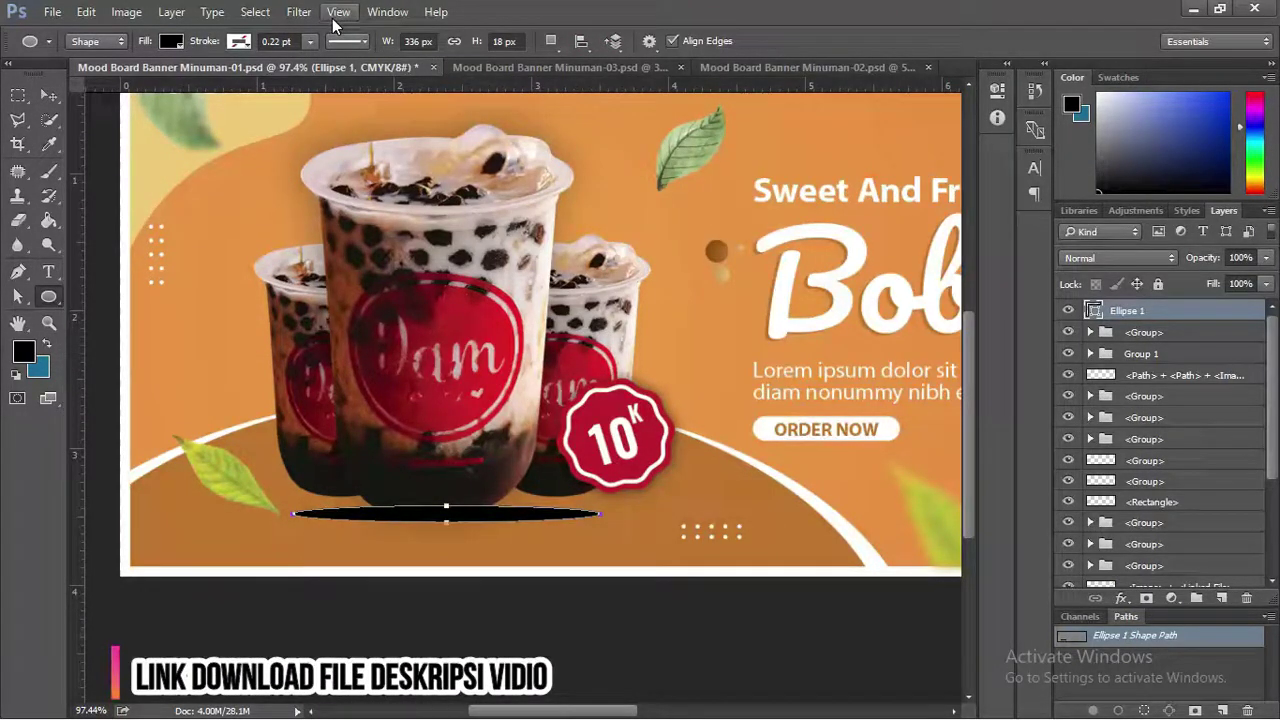
Rasterize the black ellipse under the cups and apply a Gaussian Blur with a 14.1-pixel radius.
{"action": "left_click", "coordinate": [298, 11]}
{"action": "mouse_move", "coordinate": [459, 220]}
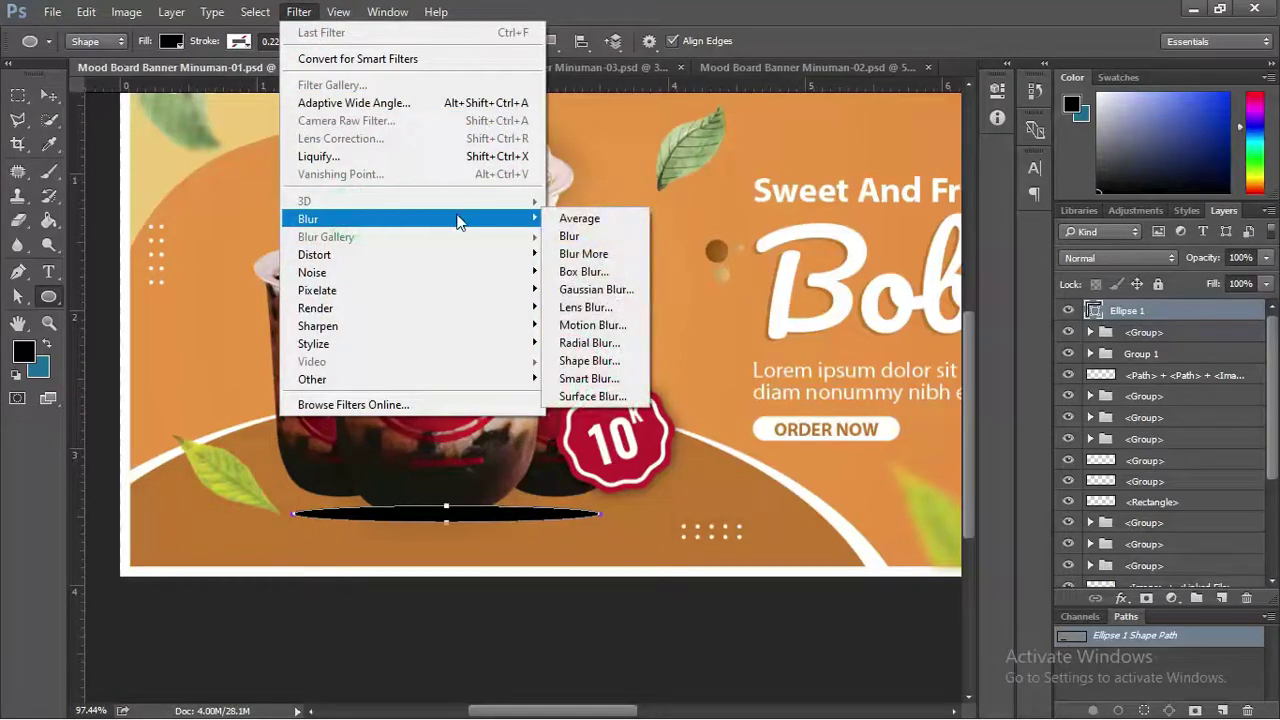
{"action": "left_click", "coordinate": [608, 291]}
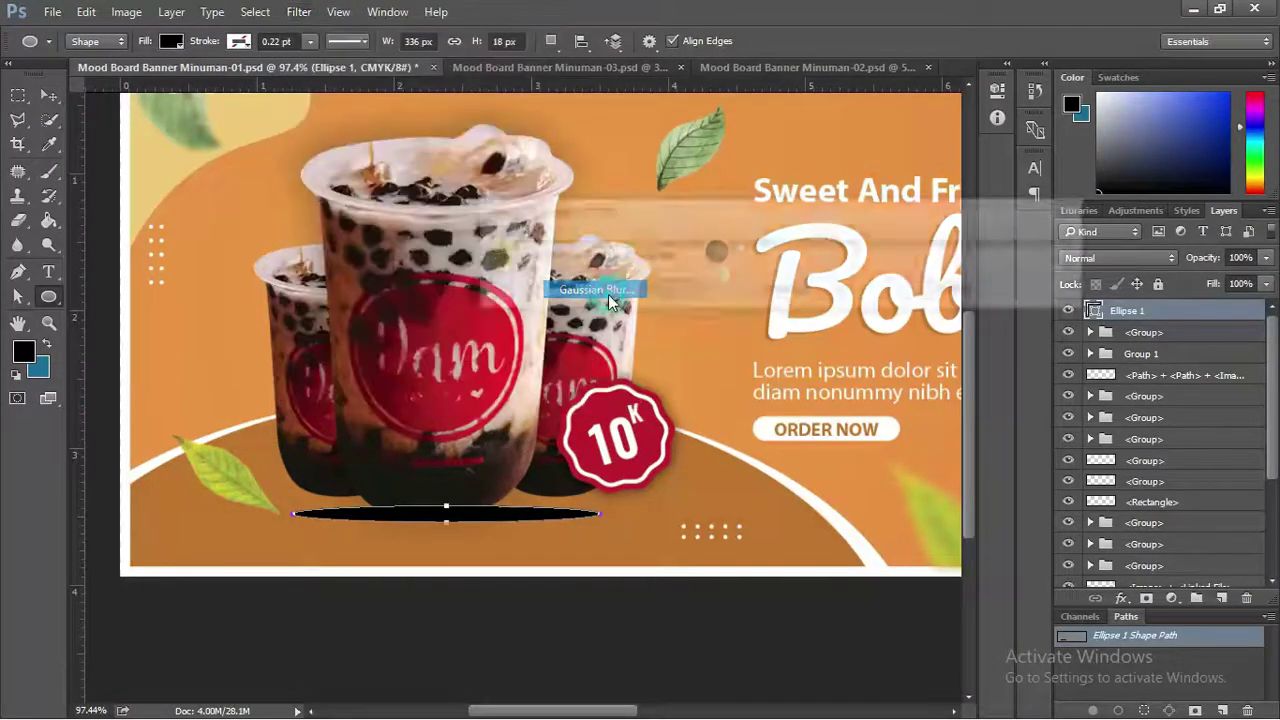
{"action": "left_click_drag", "start_coordinate": [752, 214], "coordinate": [750, 187]}
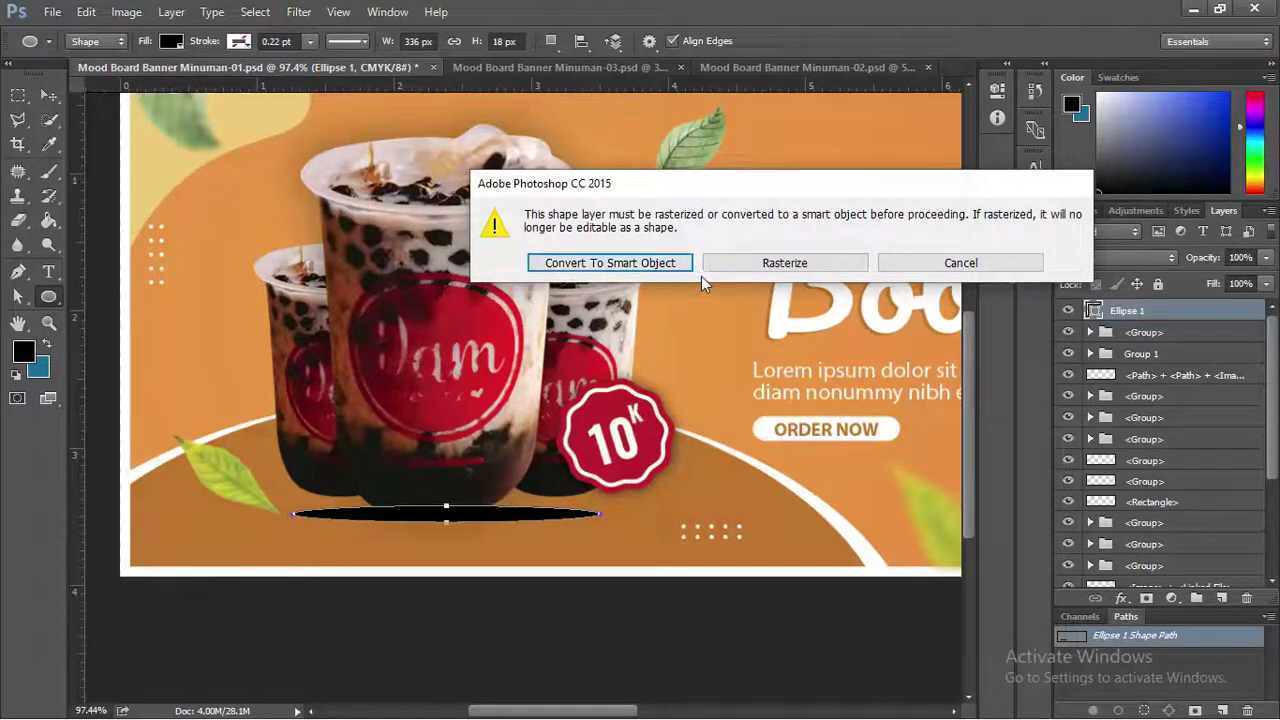
{"action": "left_click_drag", "start_coordinate": [797, 181], "coordinate": [730, 184]}
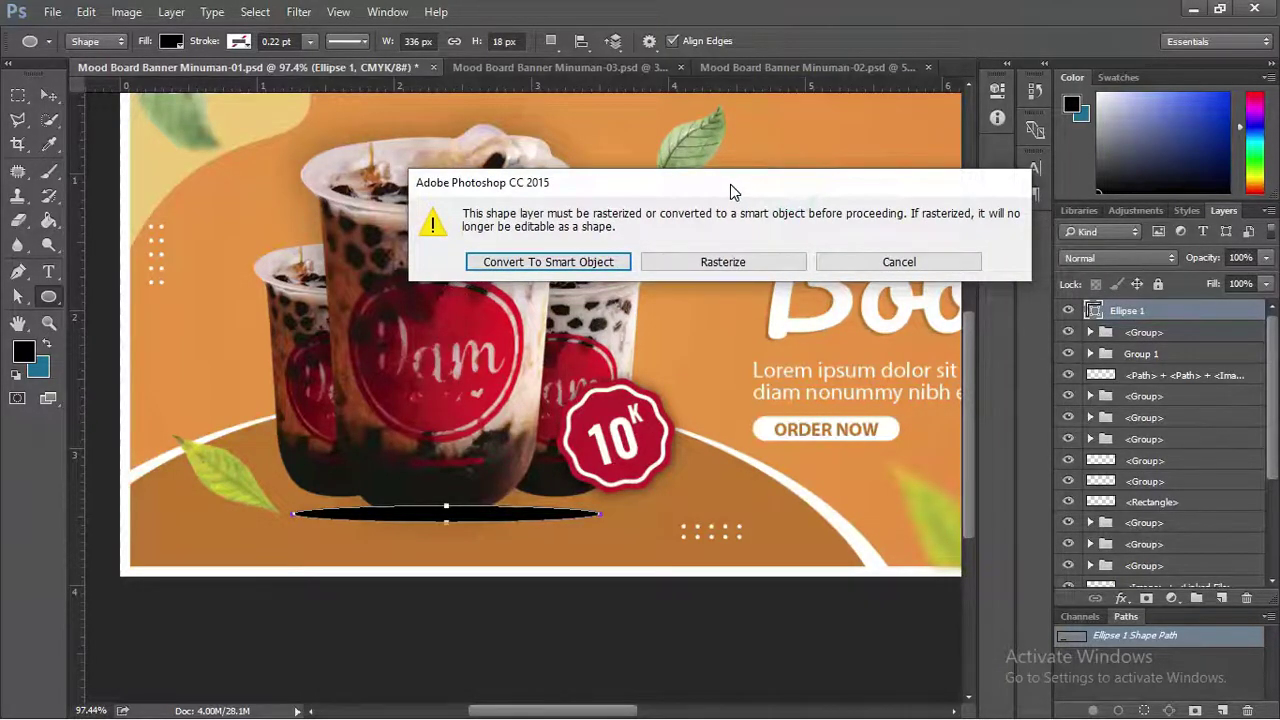
{"action": "left_click", "coordinate": [700, 262]}
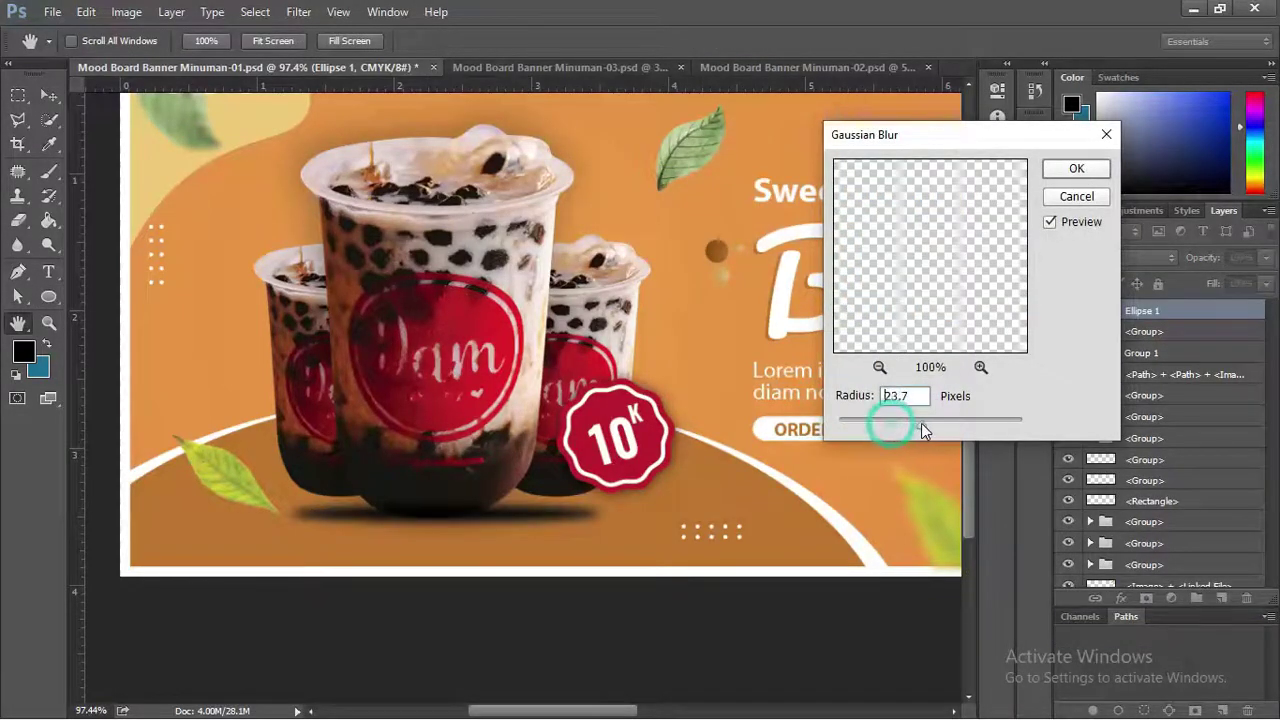
{"action": "left_click_drag", "start_coordinate": [921, 430], "coordinate": [914, 428]}
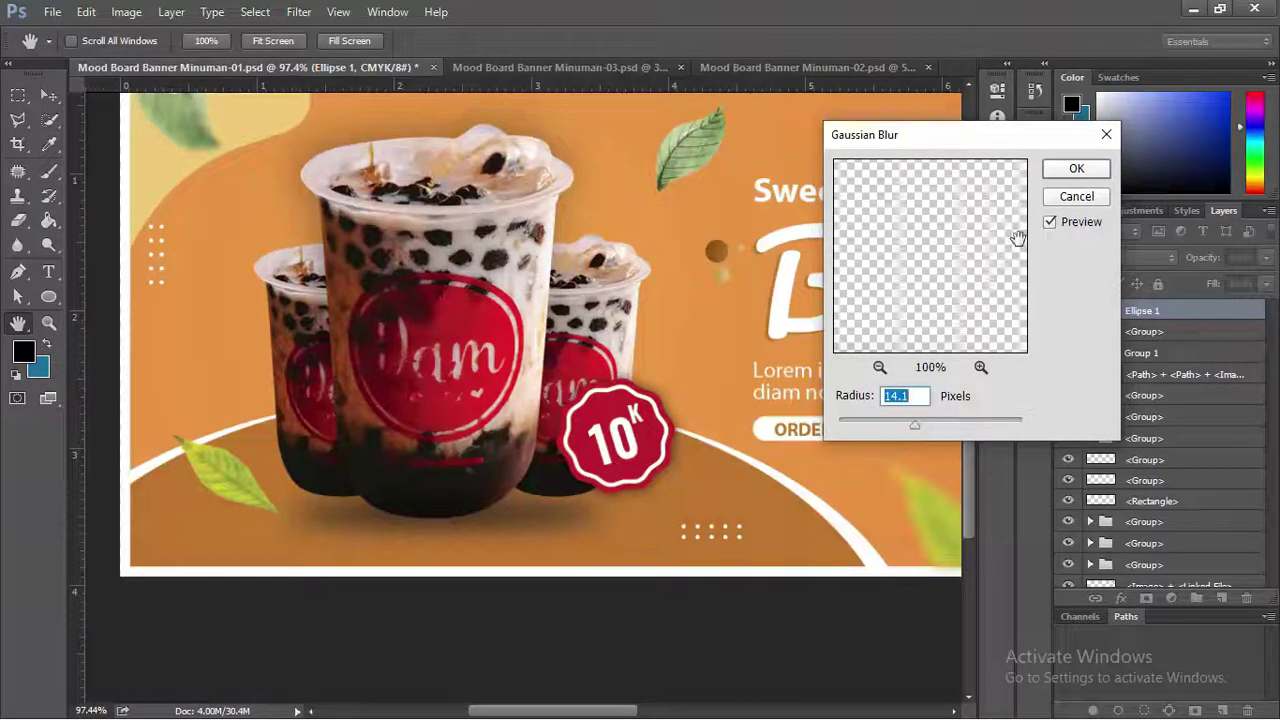
{"action": "left_click", "coordinate": [1068, 168]}
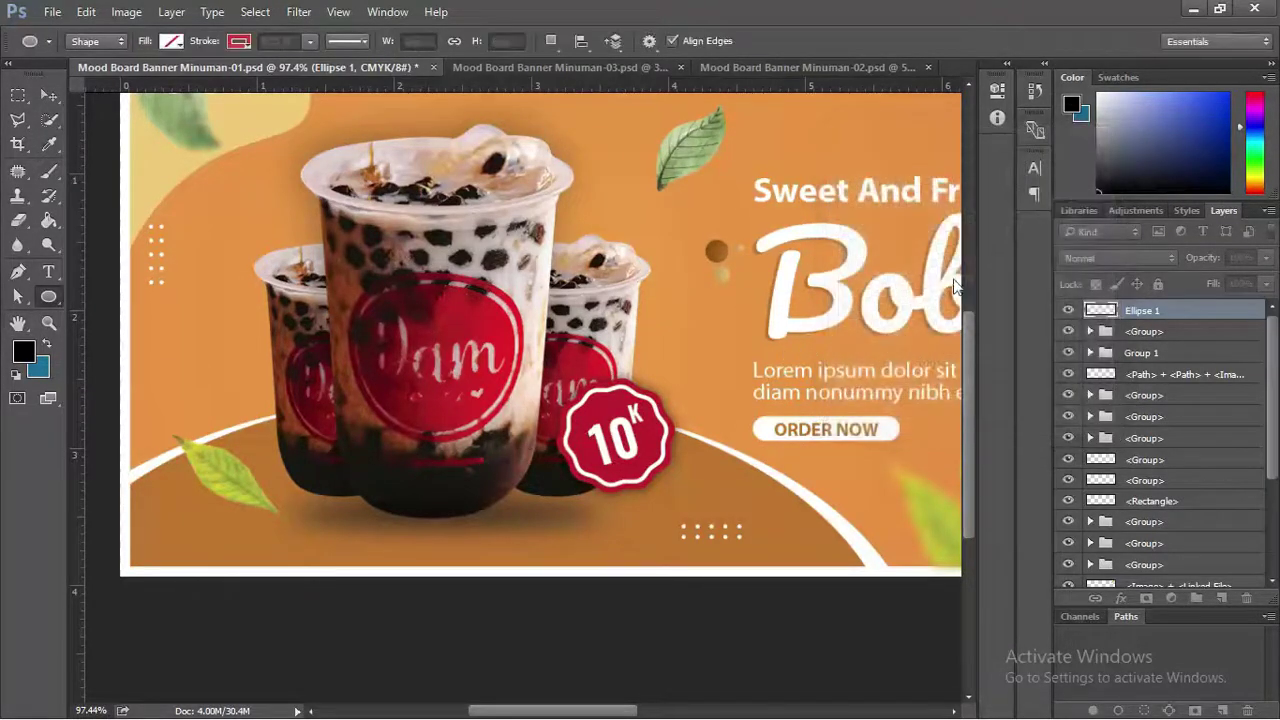
Move the blurred ellipse slightly up and left, then place the cup group above it at the top of the layer stack.
{"action": "left_click", "coordinate": [48, 95]}
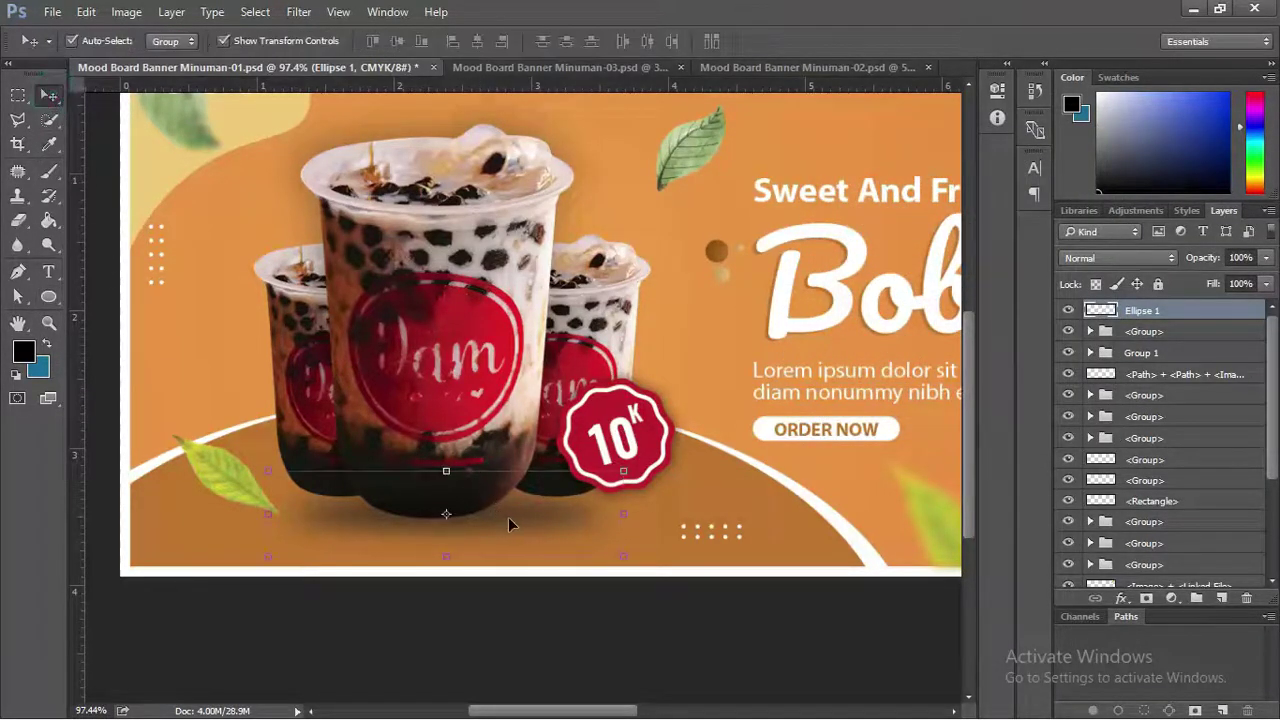
{"action": "left_click_drag", "start_coordinate": [508, 523], "coordinate": [507, 513]}
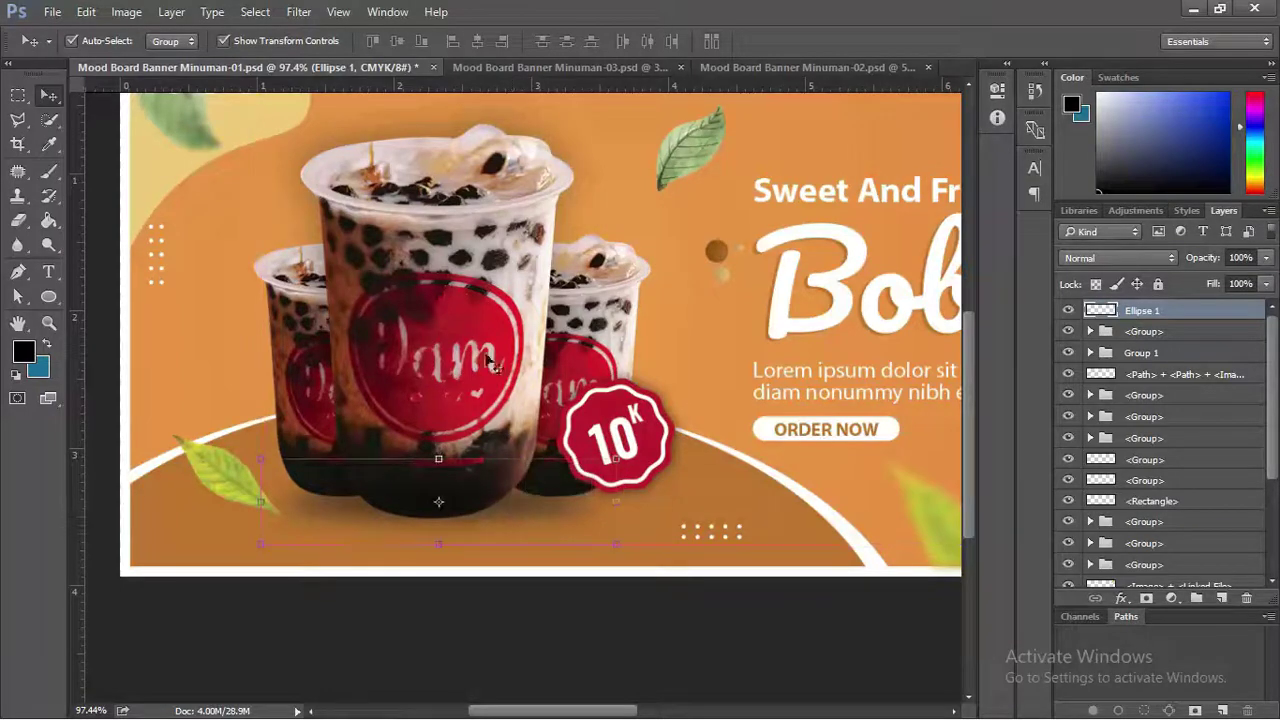
{"action": "left_click", "coordinate": [497, 258]}
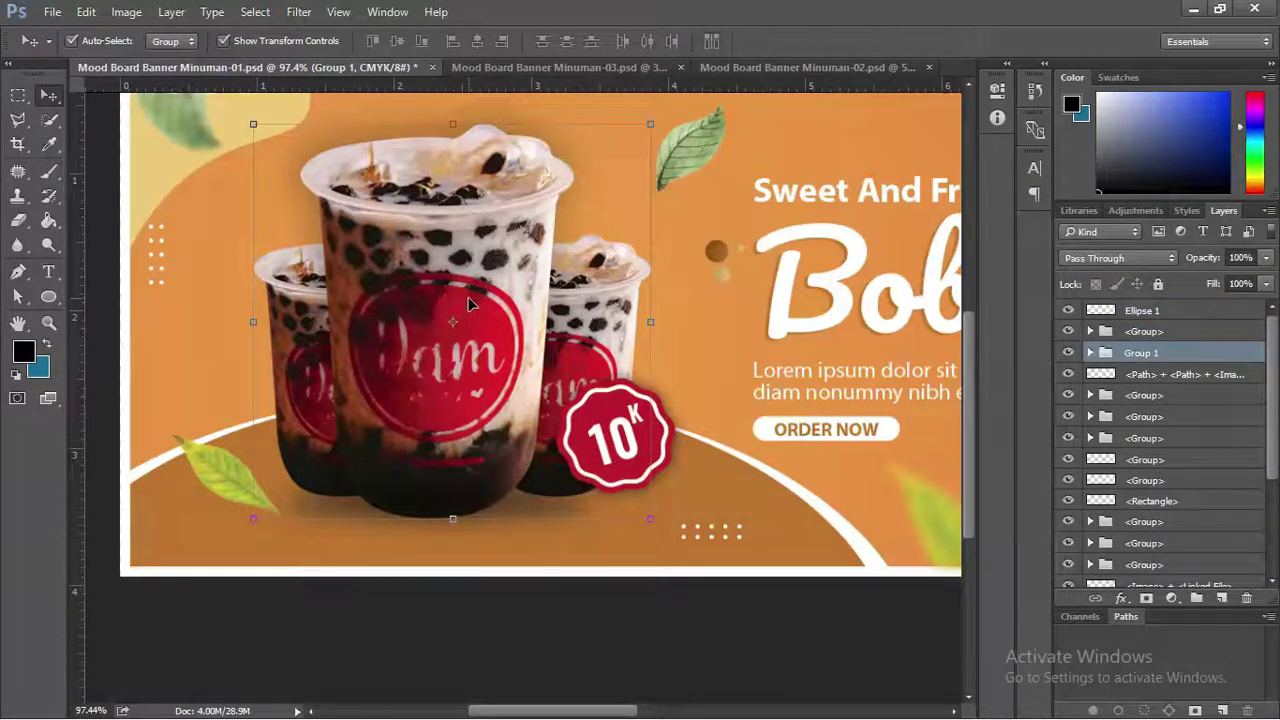
{"action": "right_click", "coordinate": [469, 298]}
{"action": "left_click", "coordinate": [438, 282]}
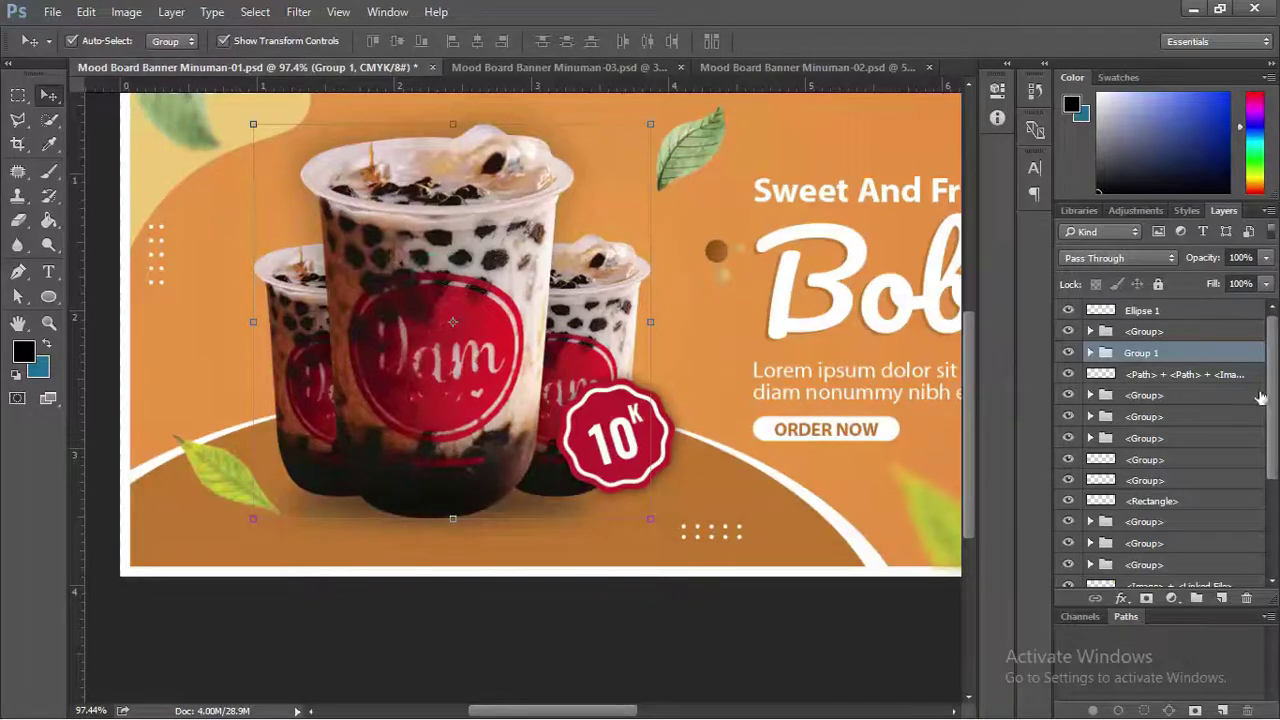
{"action": "left_click_drag", "start_coordinate": [1179, 363], "coordinate": [1200, 311]}
{"action": "left_click", "coordinate": [696, 592]}
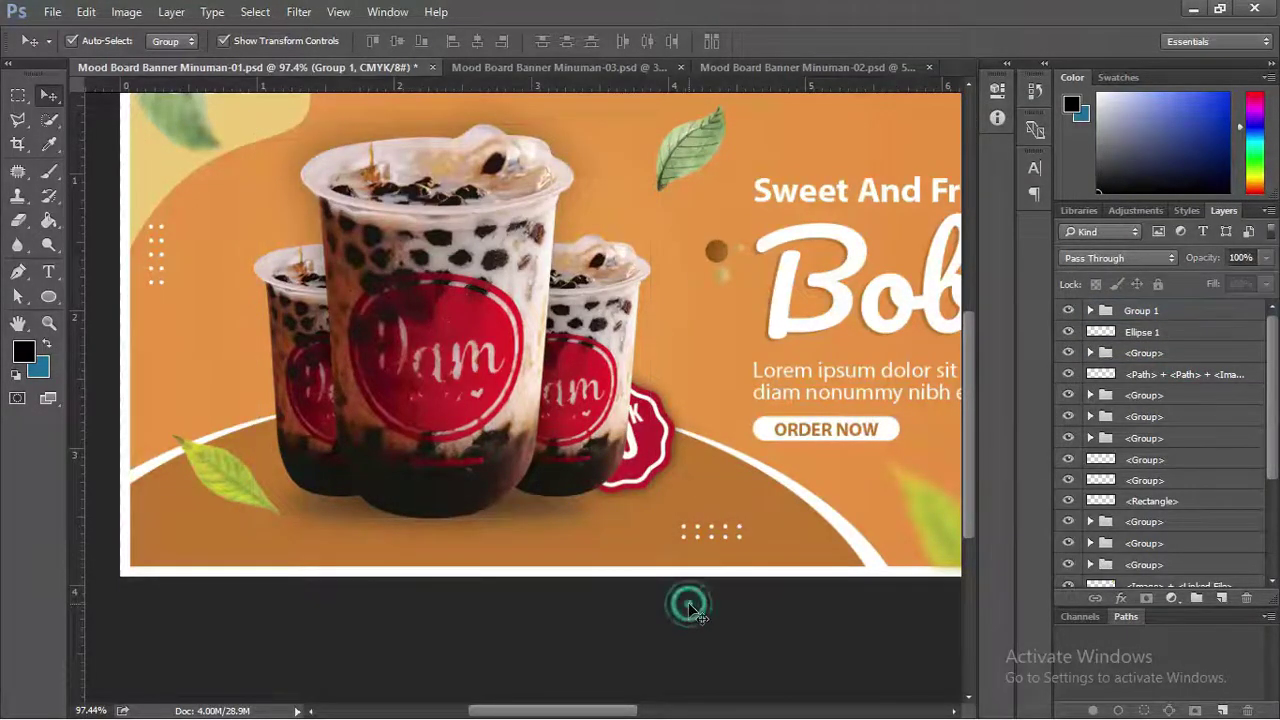
Add a Hue/Saturation adjustment layer above the cup group with hue +15, saturation +6 and lightness -3.
{"action": "scroll", "coordinate": [482, 452], "scroll_direction": "down", "scroll_amount": 3}
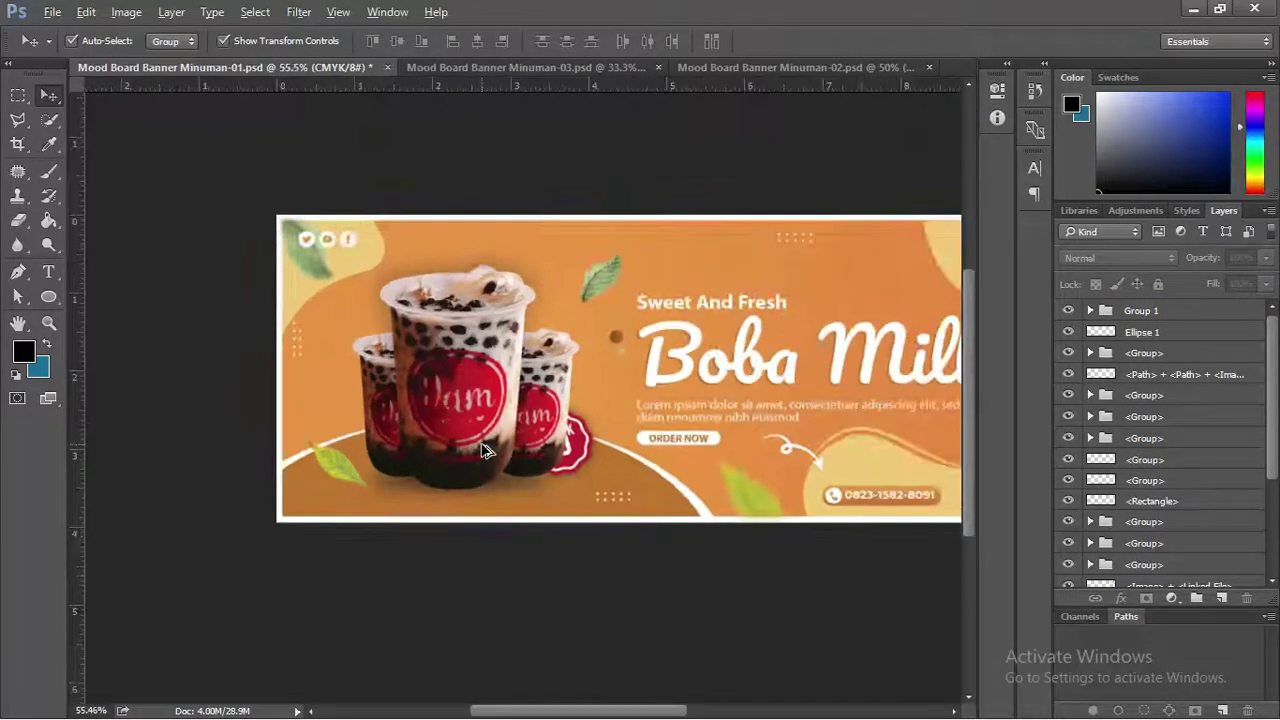
{"action": "scroll", "coordinate": [482, 452], "scroll_direction": "down", "scroll_amount": 1}
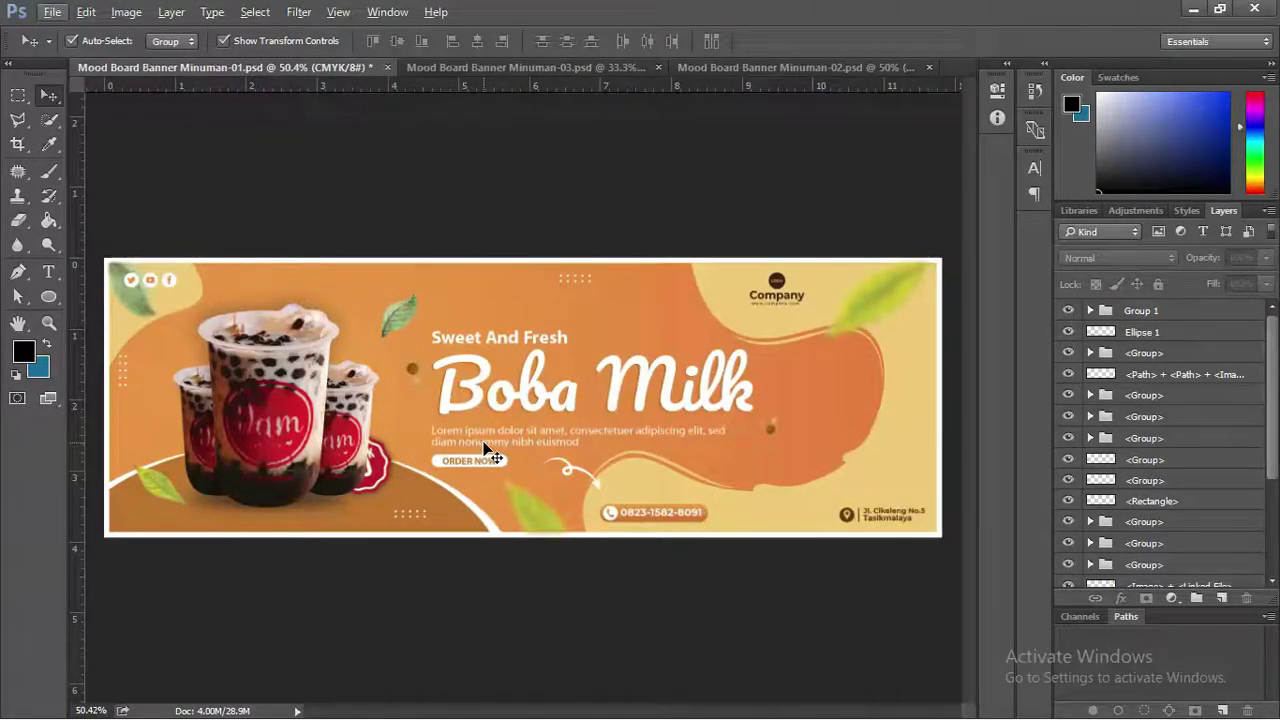
{"action": "left_click", "coordinate": [1219, 312]}
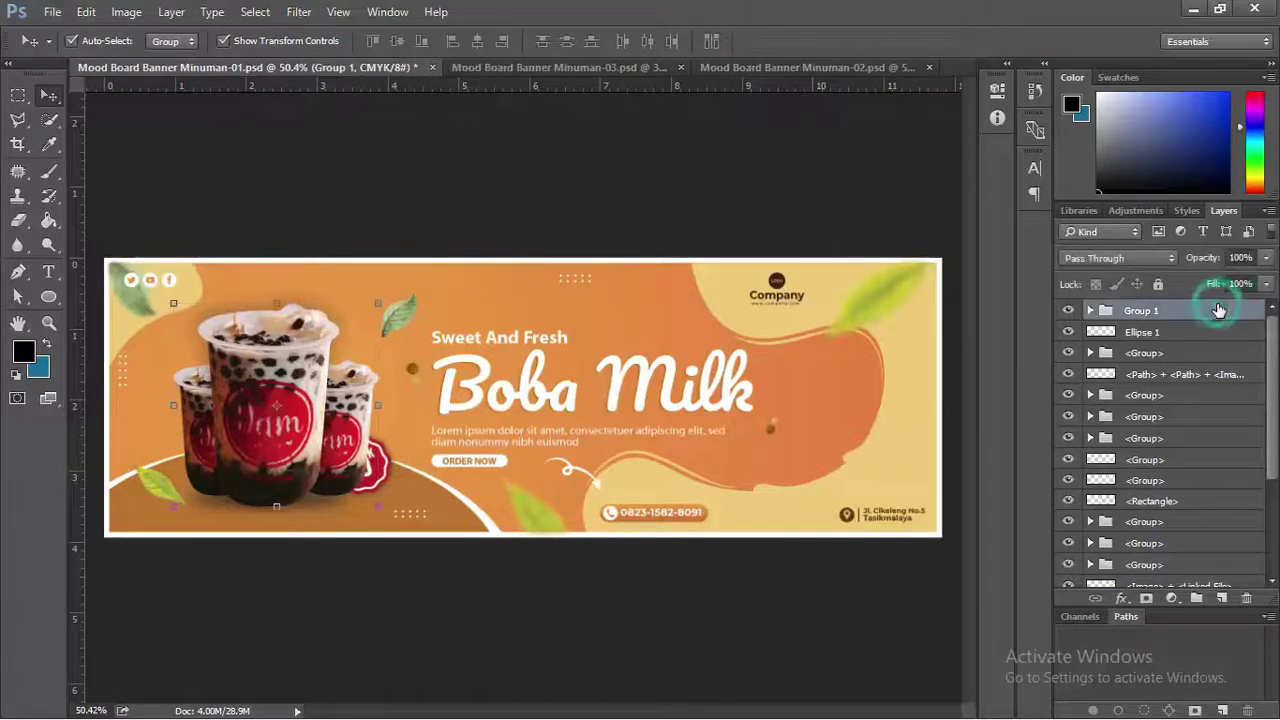
{"action": "left_click", "coordinate": [1173, 599]}
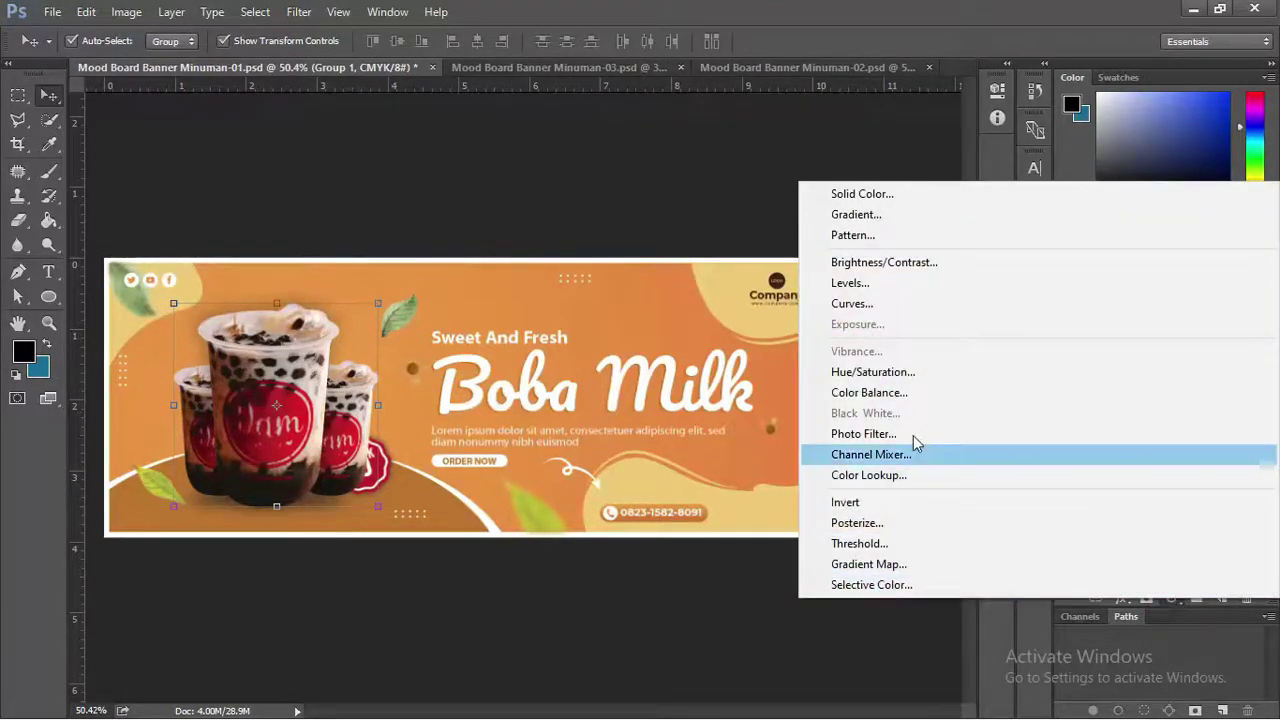
{"action": "left_click", "coordinate": [1173, 620]}
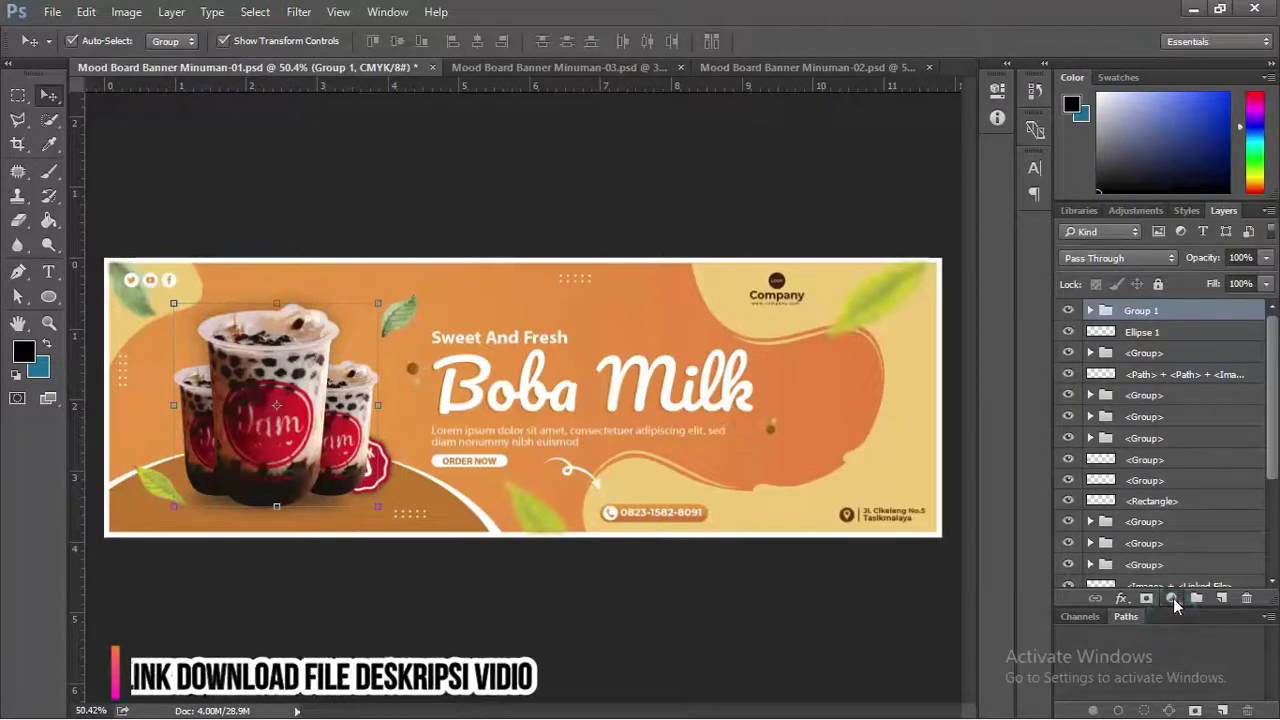
{"action": "left_click", "coordinate": [1171, 598]}
{"action": "left_click", "coordinate": [952, 372]}
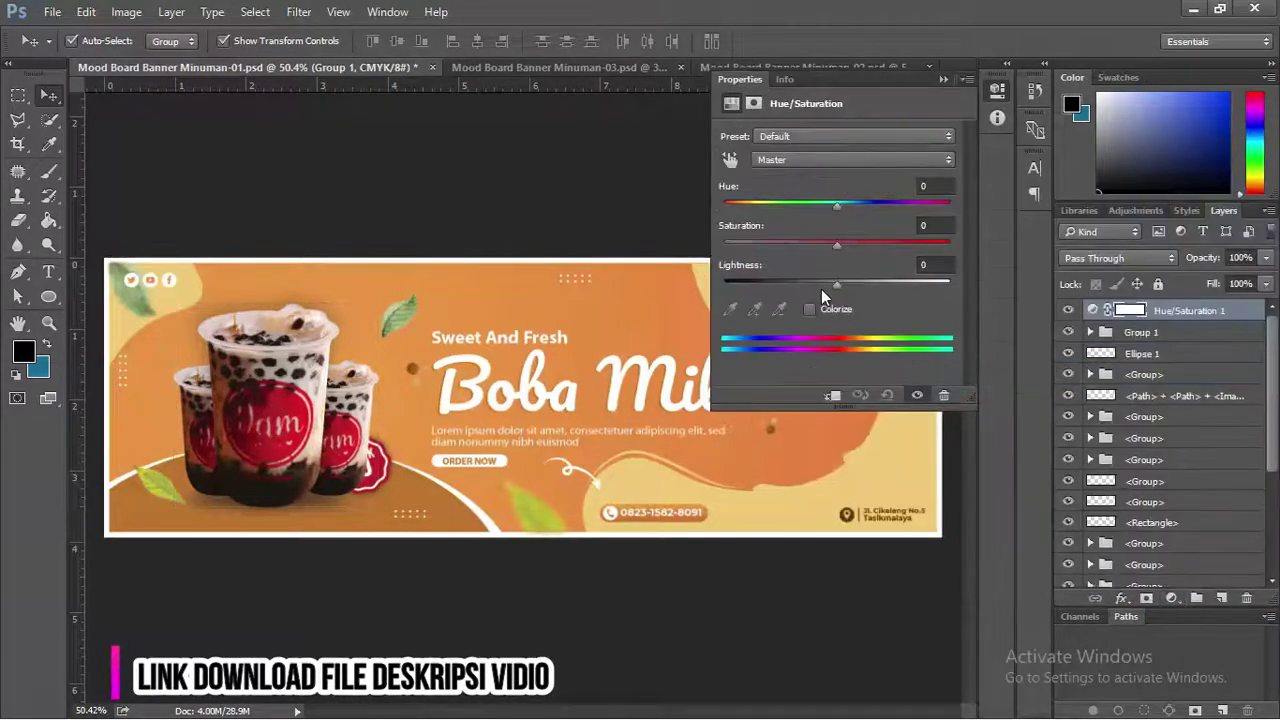
{"action": "left_click_drag", "start_coordinate": [838, 204], "coordinate": [833, 284]}
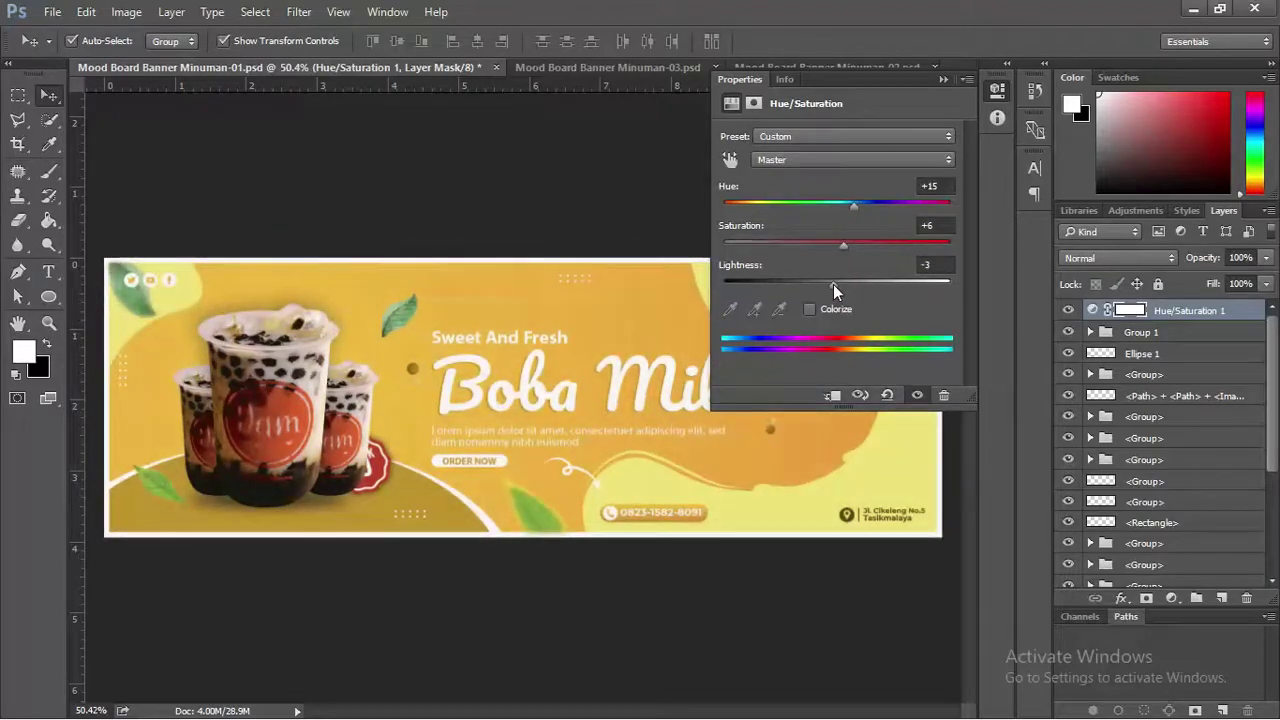
Try colorizing the whole banner with hue 189 and saturation 33, and turn Colorize back off.
{"action": "left_click", "coordinate": [810, 310]}
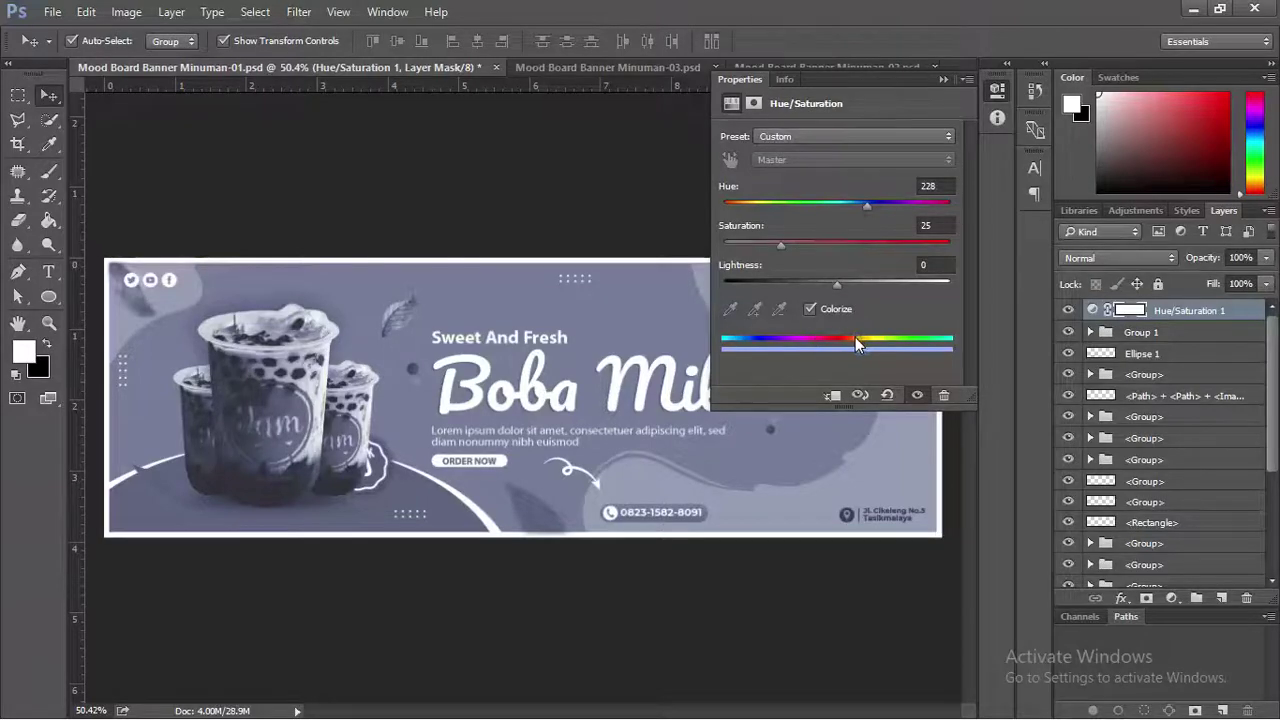
{"action": "left_click_drag", "start_coordinate": [877, 207], "coordinate": [842, 209]}
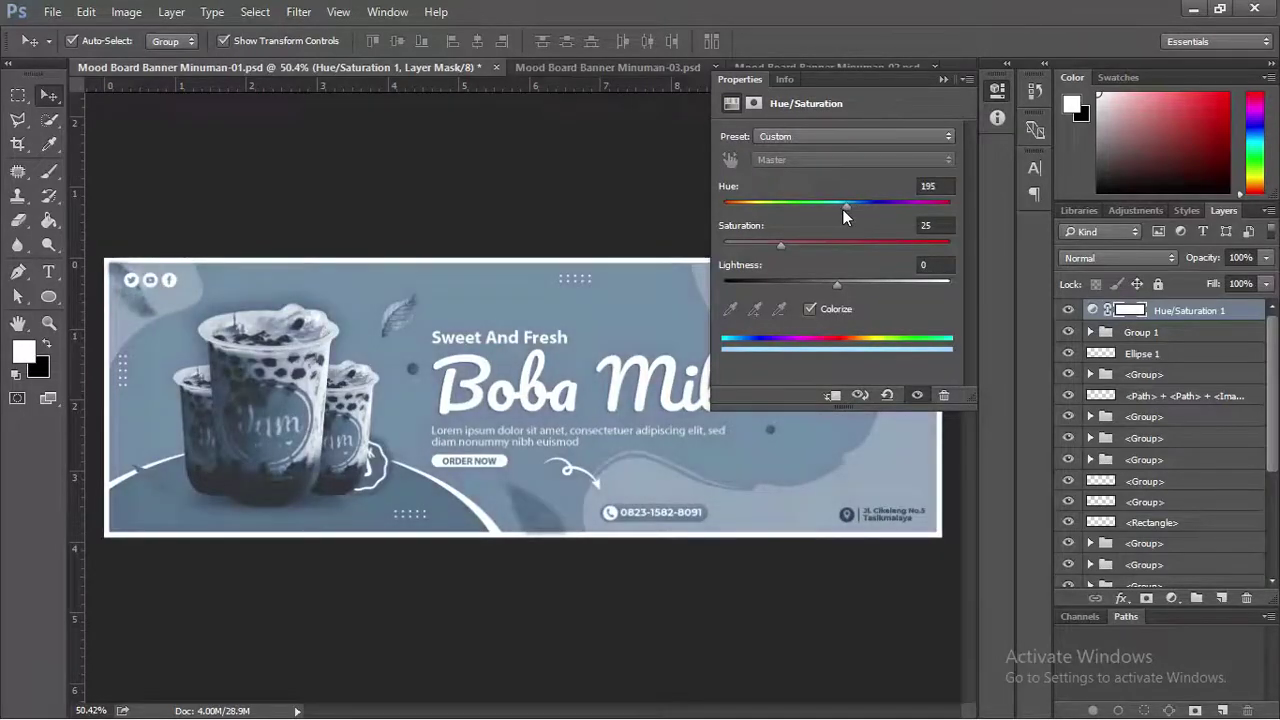
{"action": "mouse_move", "coordinate": [783, 243]}
{"action": "left_mouse_down"}
{"action": "mouse_move", "coordinate": [816, 244]}
{"action": "mouse_move", "coordinate": [799, 244]}
{"action": "left_mouse_up"}
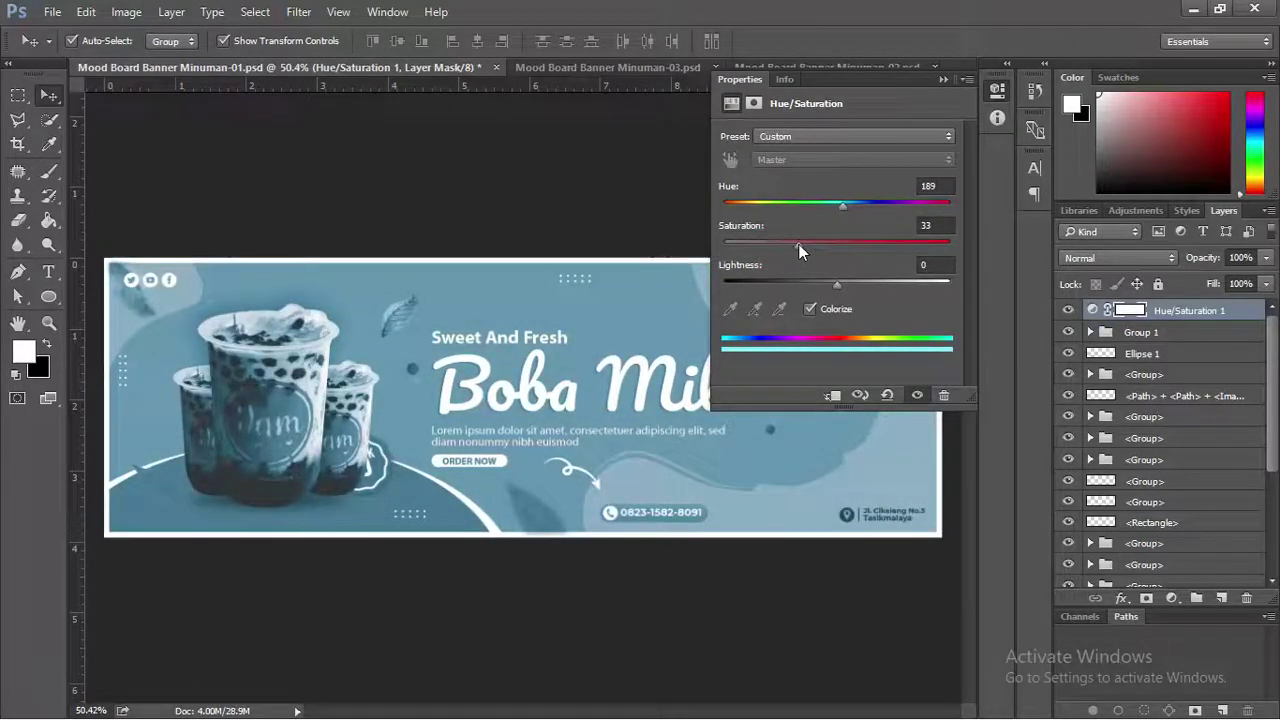
{"action": "left_click", "coordinate": [809, 310]}
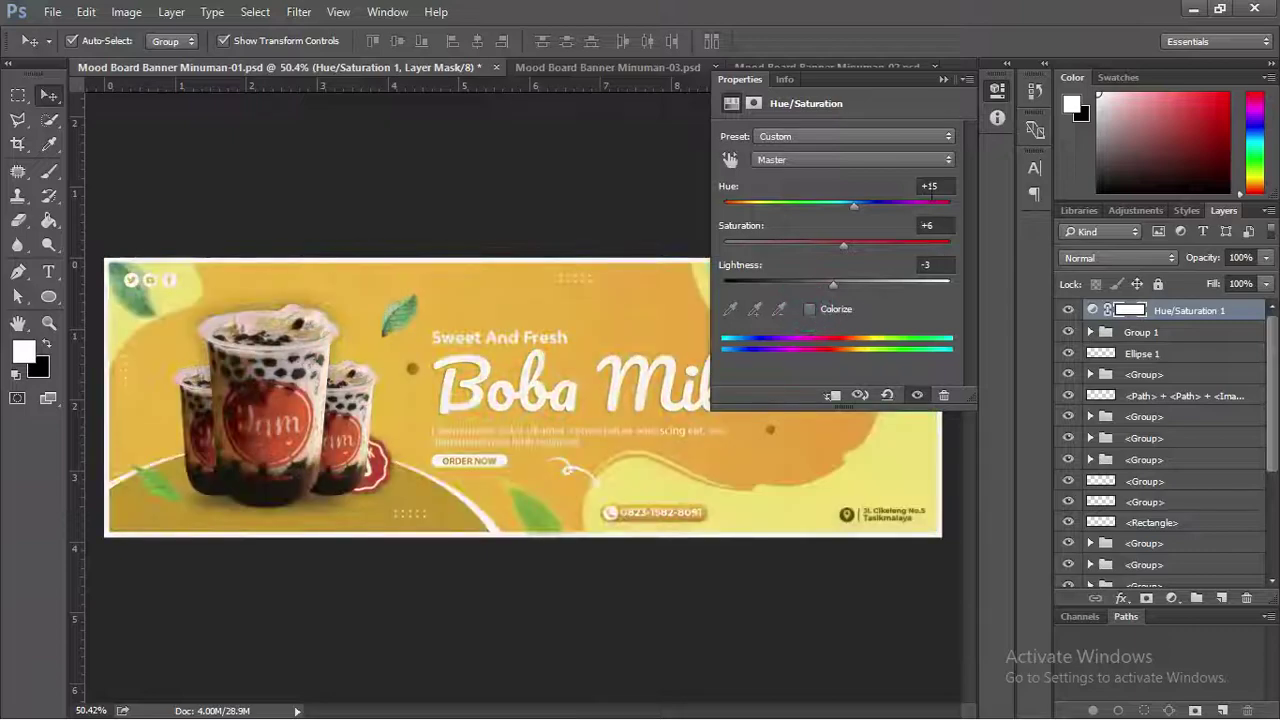
Set the adjustment layer's hue to +10 and saturation to -2, close its settings and deselect the layer.
{"action": "left_click_drag", "start_coordinate": [842, 245], "coordinate": [848, 206]}
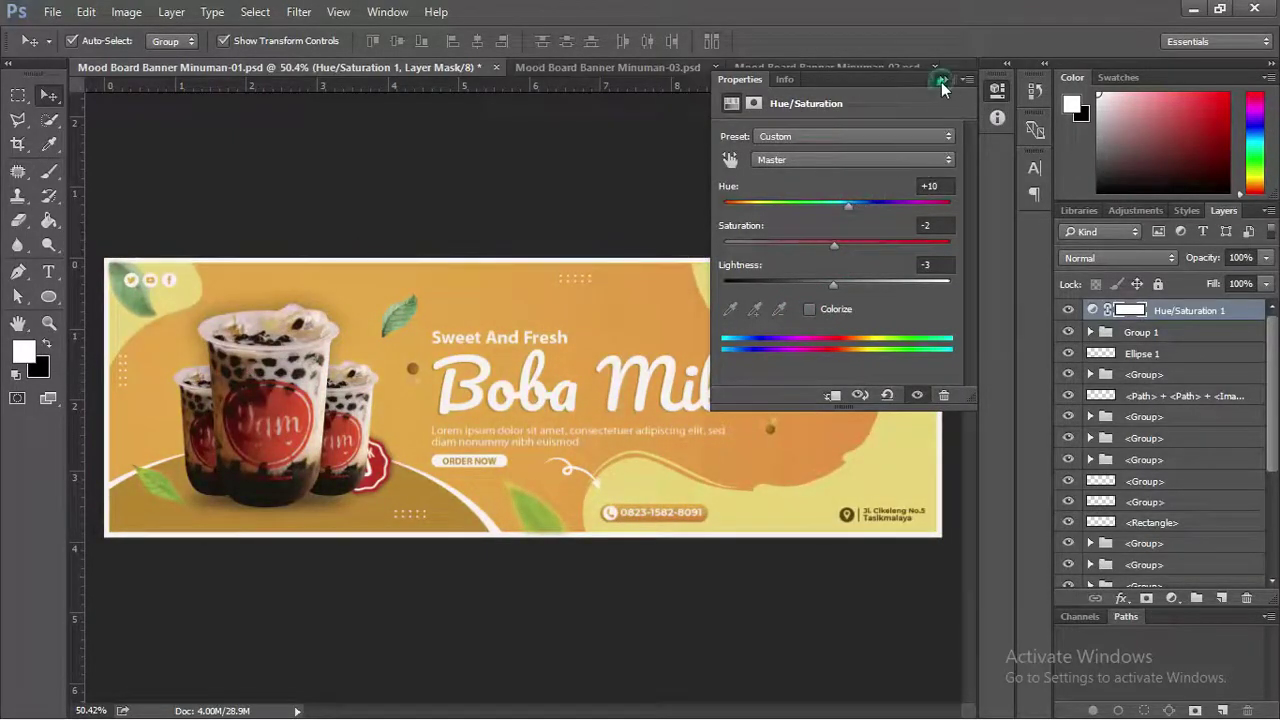
{"action": "left_click", "coordinate": [942, 82]}
{"action": "left_click", "coordinate": [754, 186]}
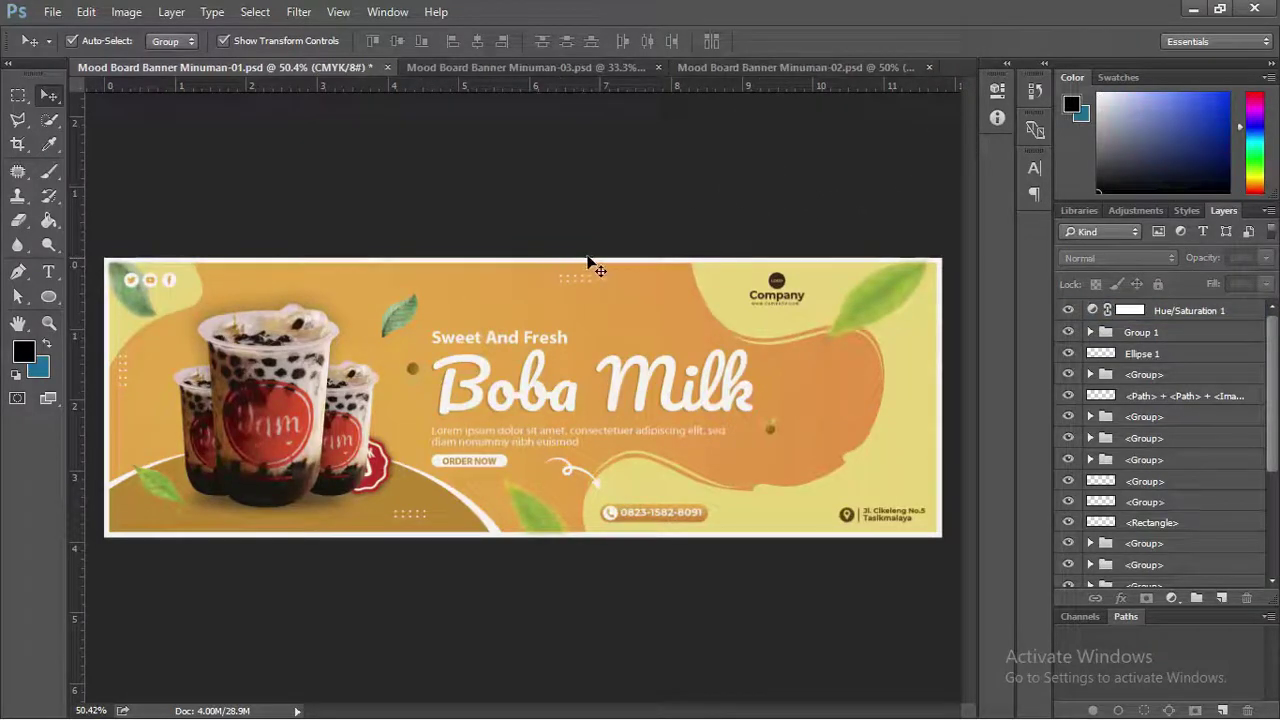
Select the Boba Milk headline group and expand it with its nested groups to examine the text layers inside.
{"action": "left_click", "coordinate": [447, 372]}
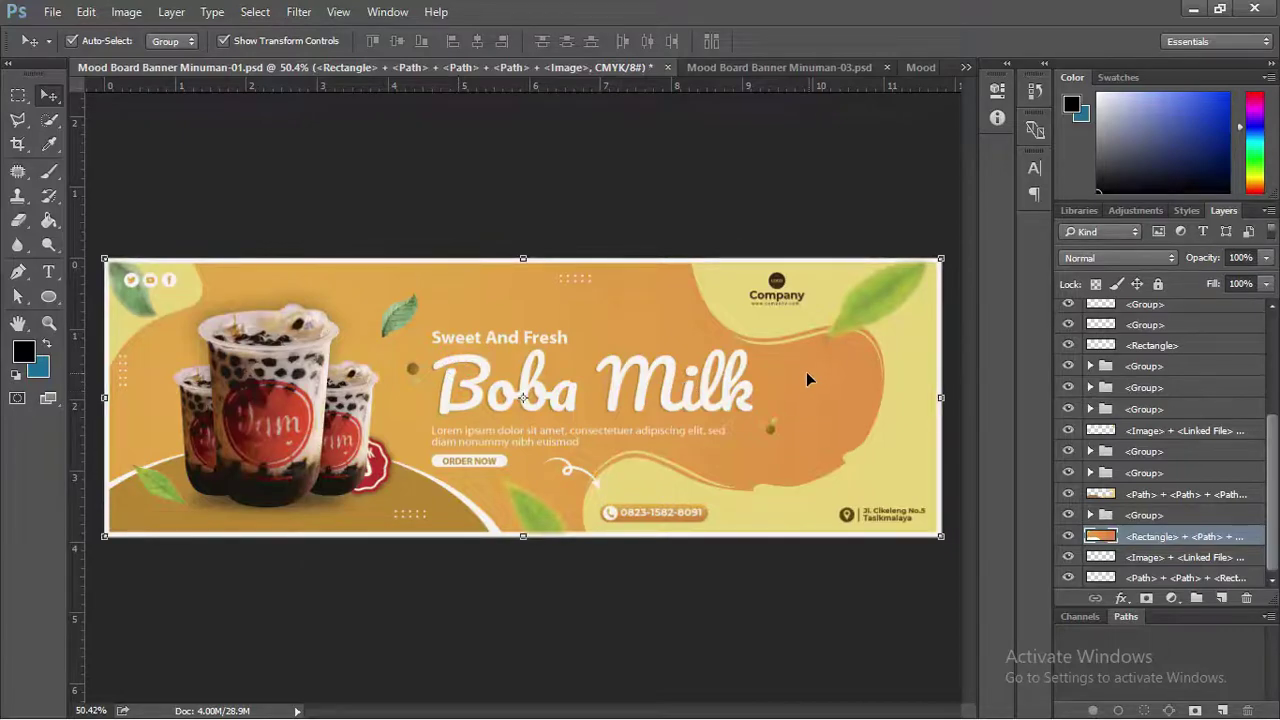
{"action": "left_click", "coordinate": [727, 391]}
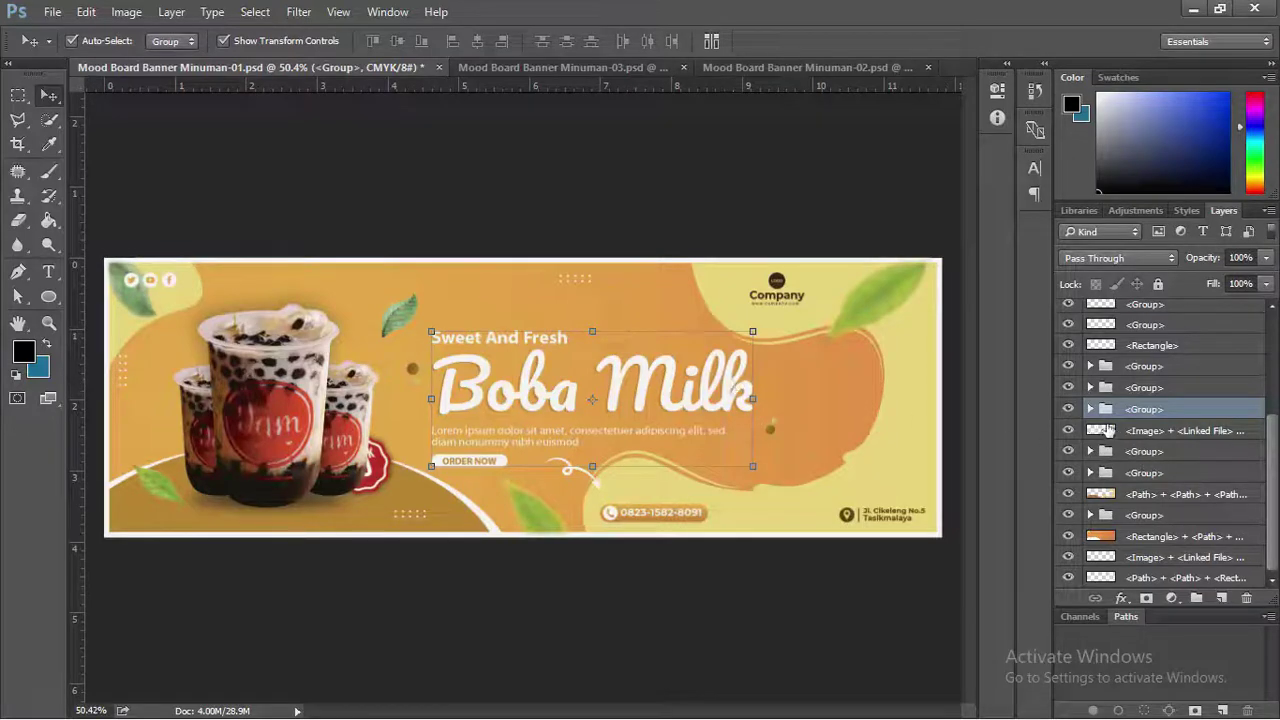
{"action": "left_click", "coordinate": [1091, 409]}
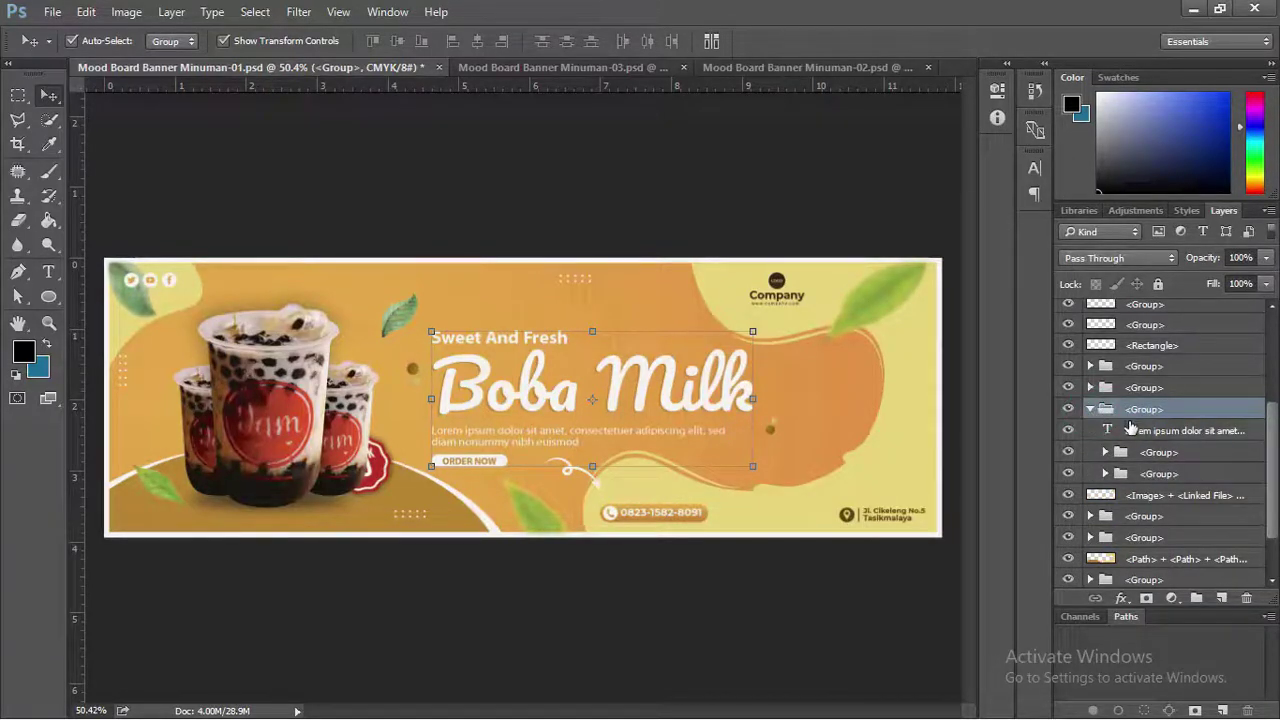
{"action": "left_click", "coordinate": [1110, 452]}
{"action": "left_click", "coordinate": [1105, 452]}
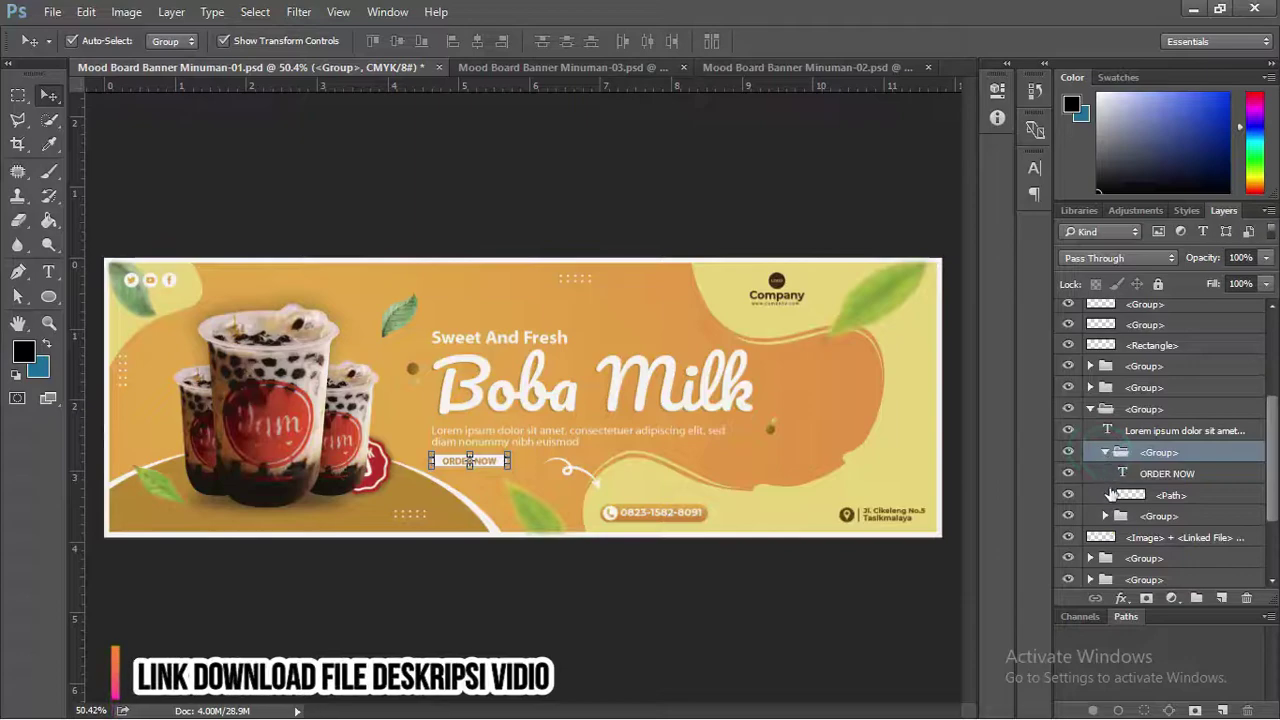
{"action": "left_click", "coordinate": [1107, 517]}
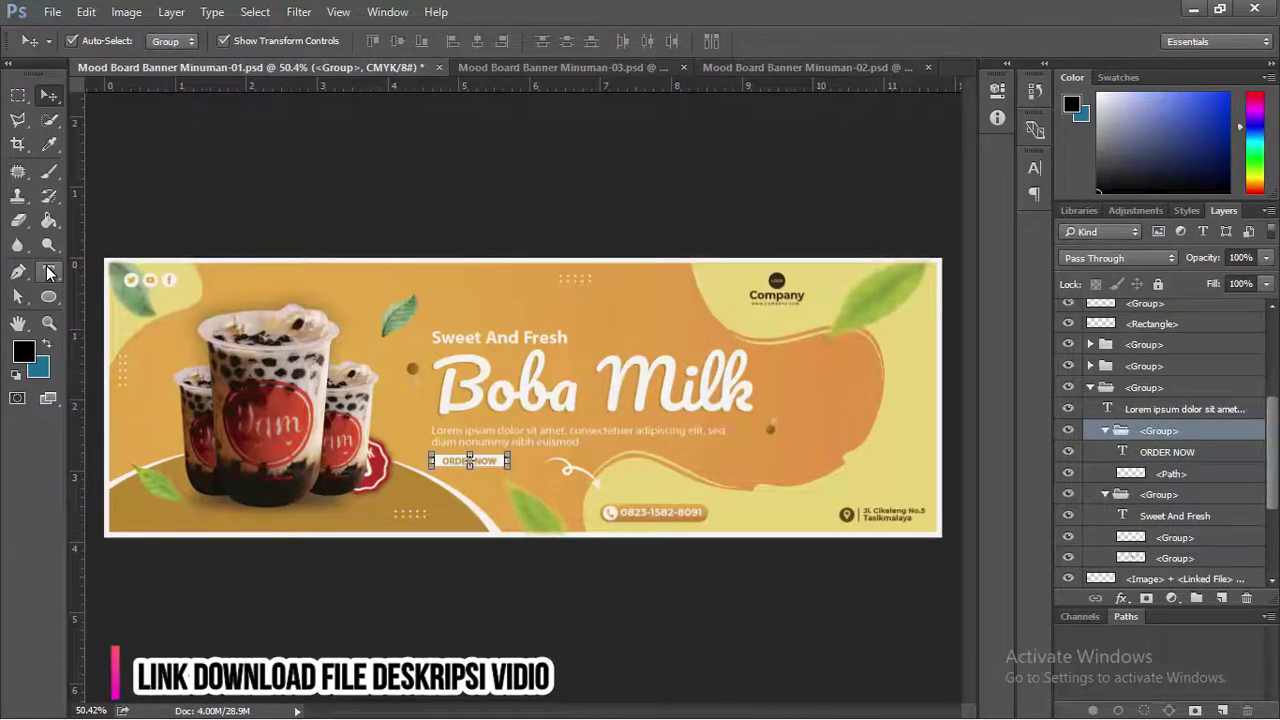
Open the Lorem ipsum paragraph for text editing, select the word "euismod", leave the text unedited and reselect the headline group.
{"action": "left_click", "coordinate": [49, 272]}
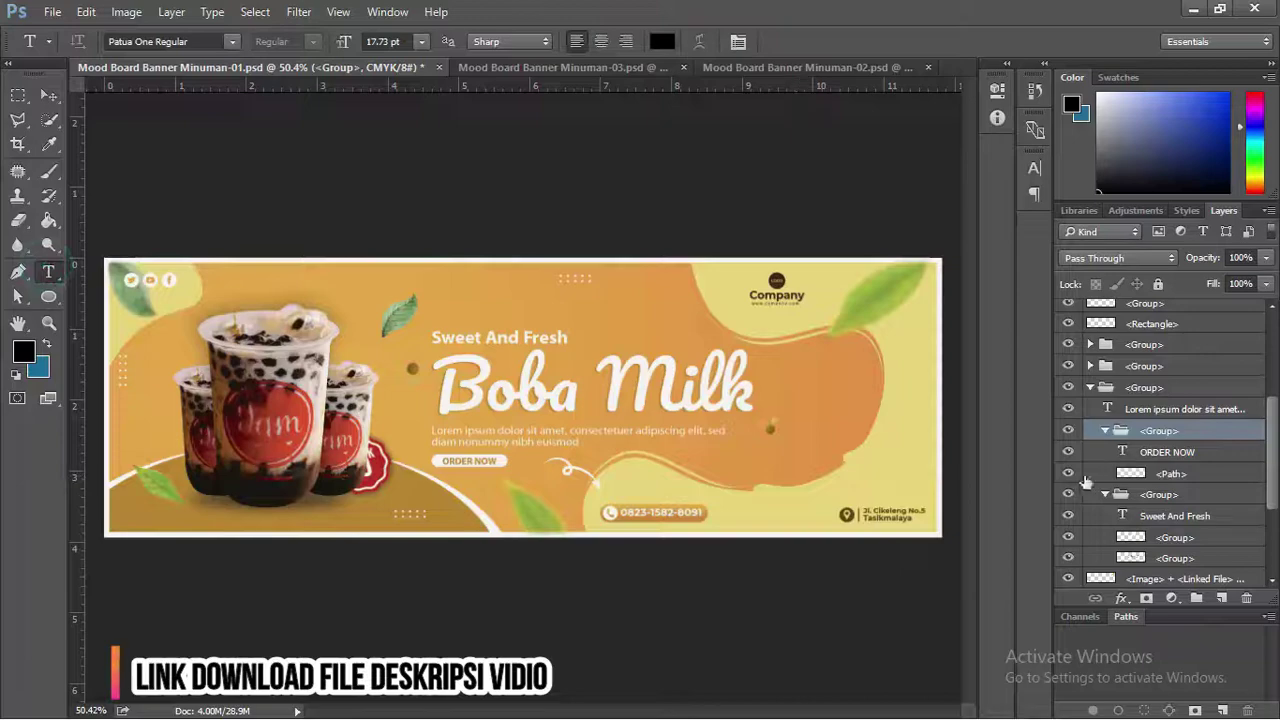
{"action": "double_click", "coordinate": [1108, 410]}
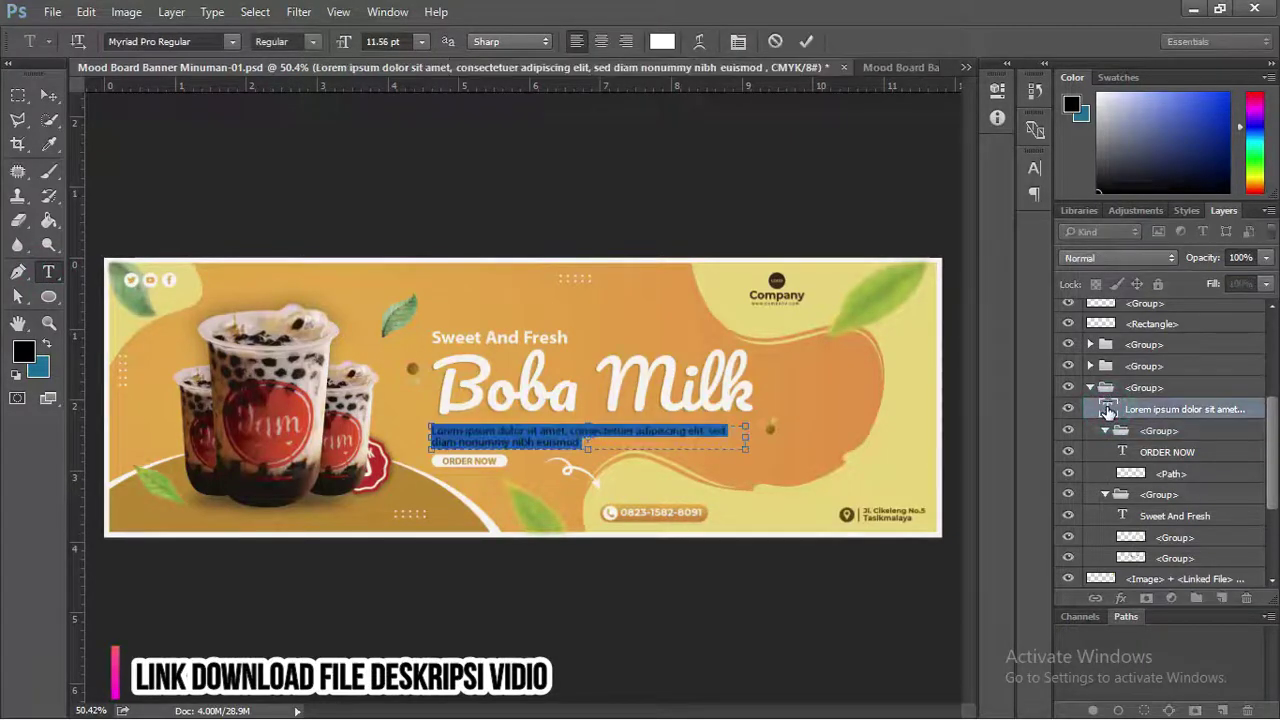
{"action": "double_click", "coordinate": [558, 442]}
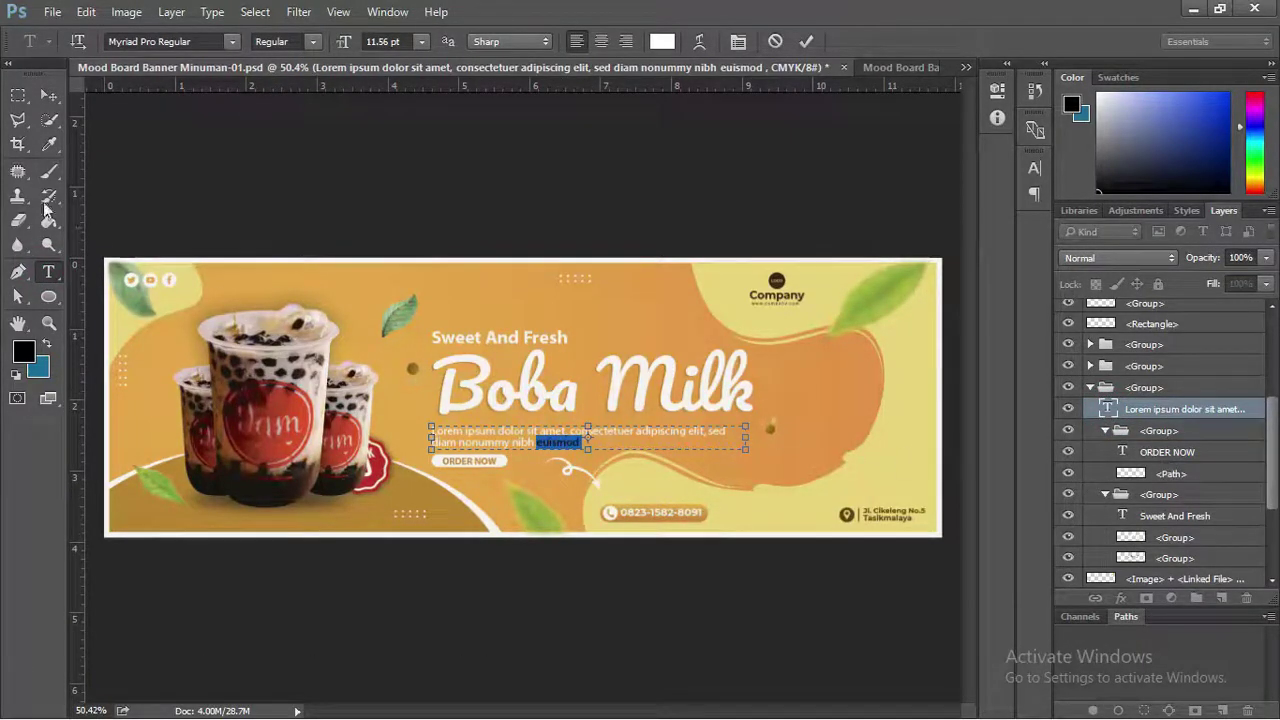
{"action": "left_click", "coordinate": [48, 95]}
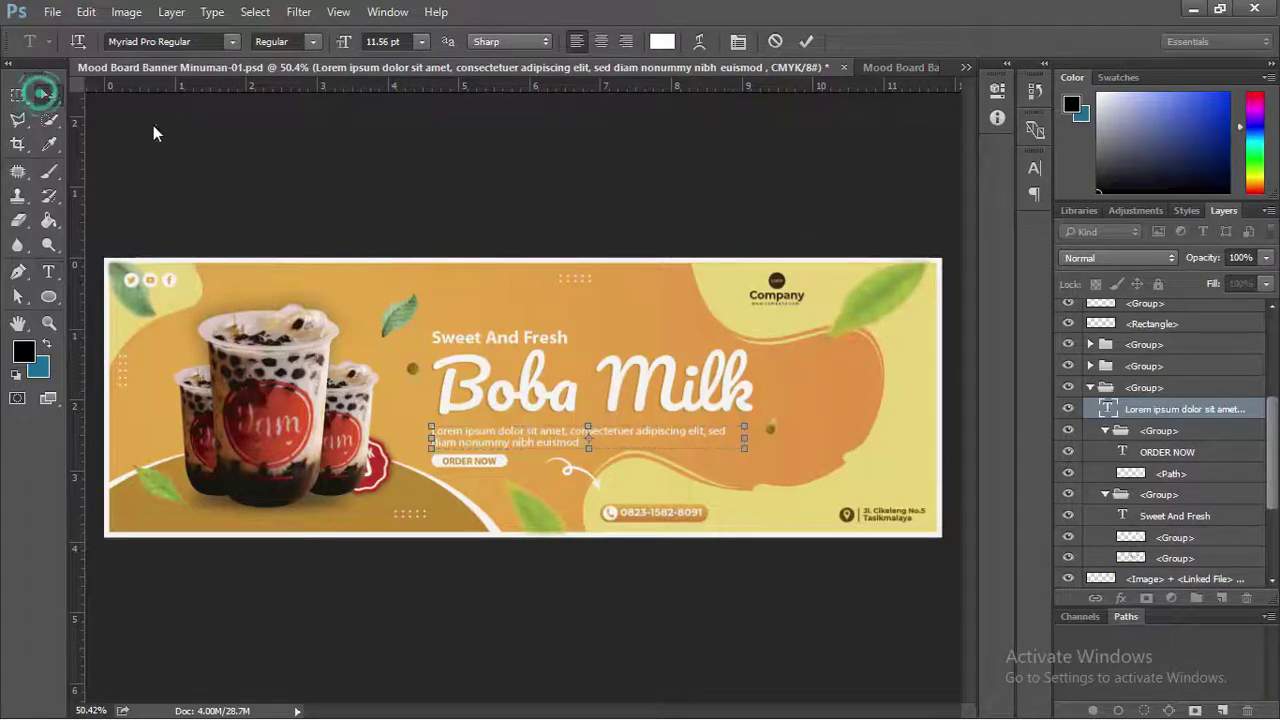
{"action": "left_click", "coordinate": [617, 375]}
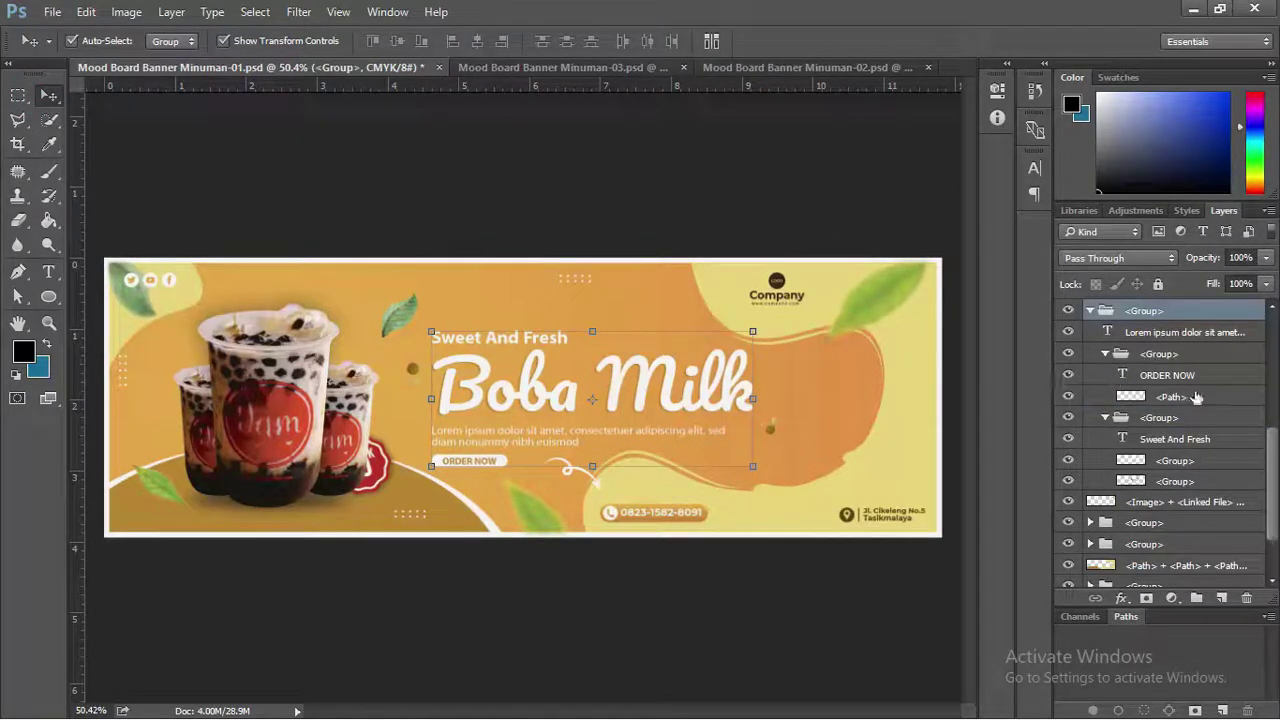
{"action": "scroll", "coordinate": [1188, 422], "scroll_direction": "up", "scroll_amount": 2}
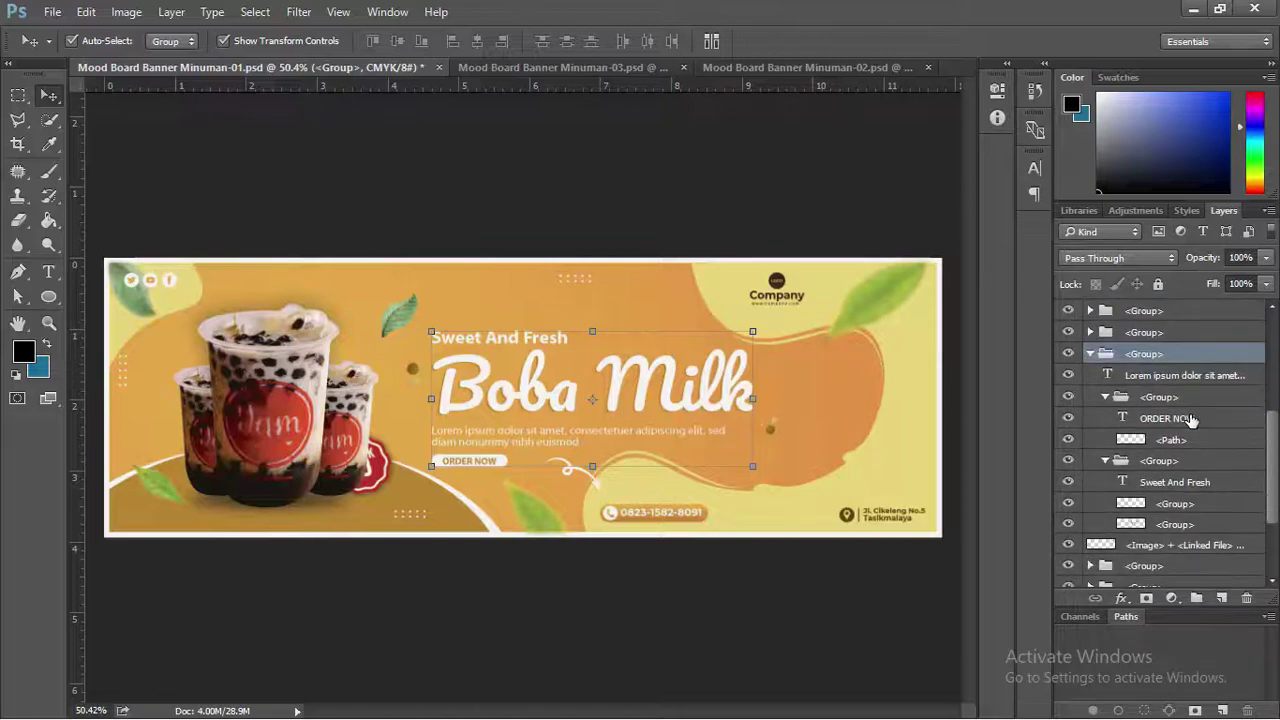
{"action": "scroll", "coordinate": [1192, 420], "scroll_direction": "up", "scroll_amount": 3}
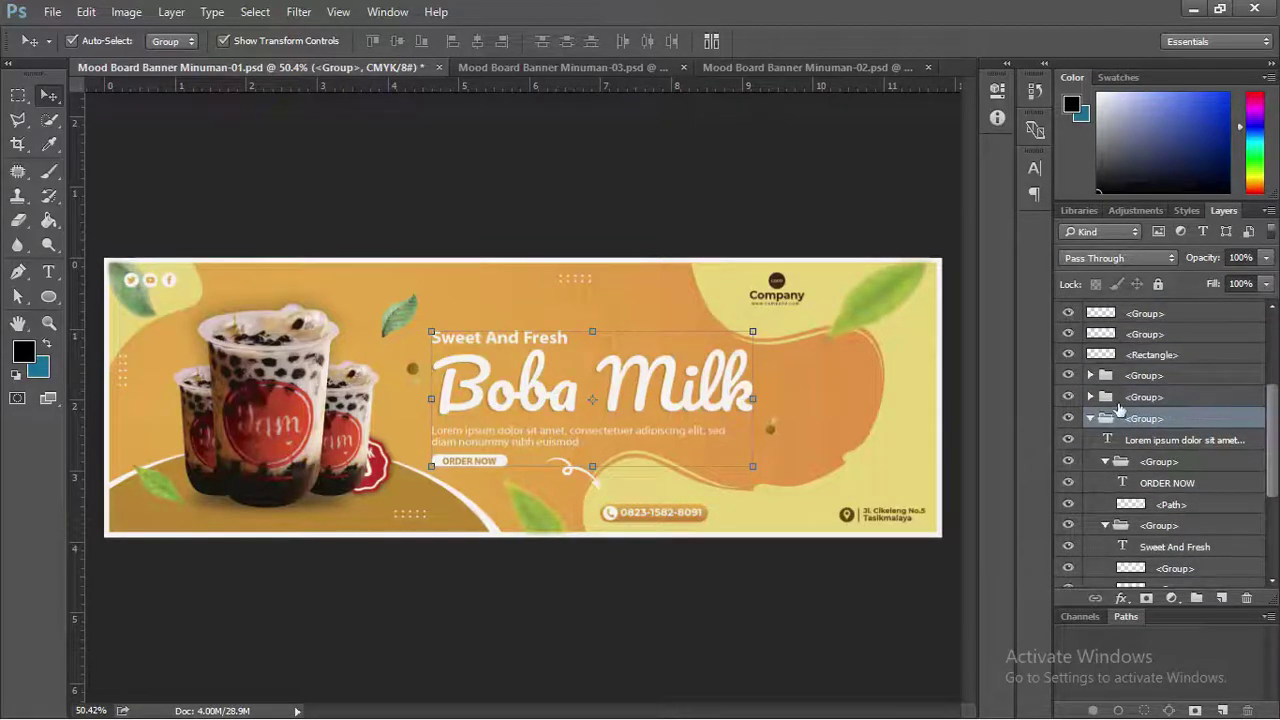
{"action": "scroll", "coordinate": [1190, 444], "scroll_direction": "down", "scroll_amount": 3}
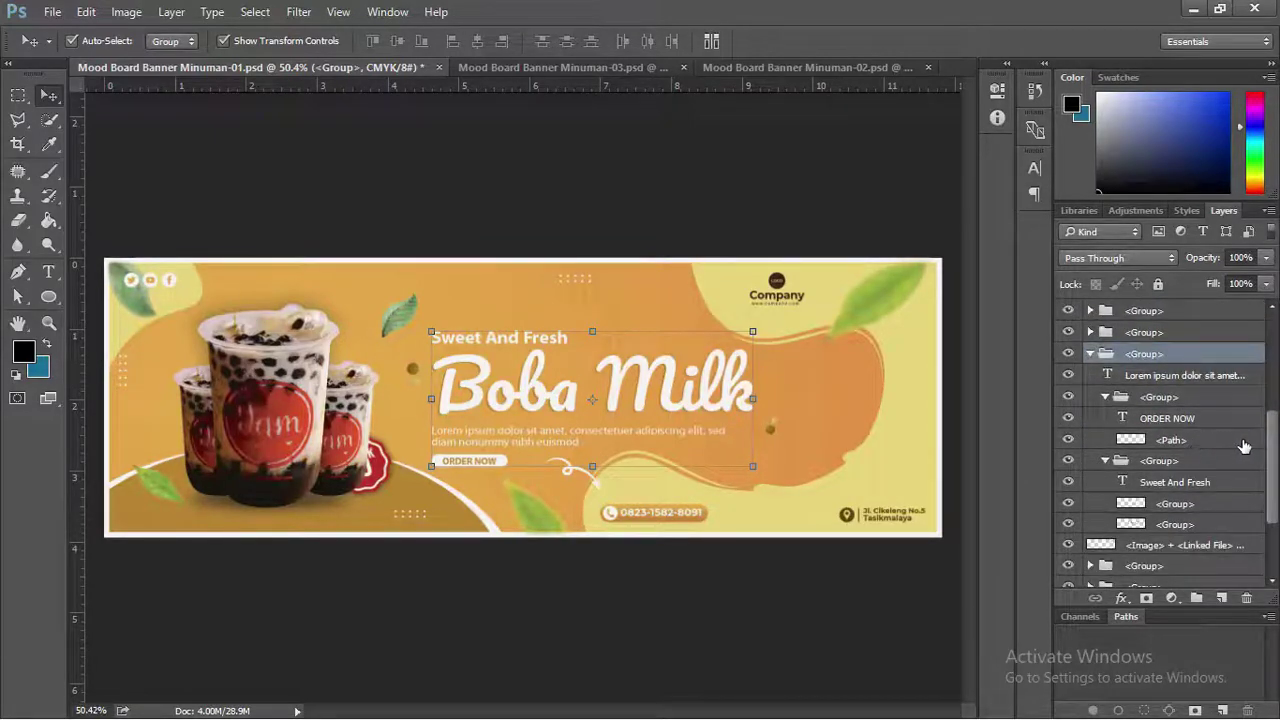
{"action": "scroll", "coordinate": [1243, 445], "scroll_direction": "down", "scroll_amount": 4}
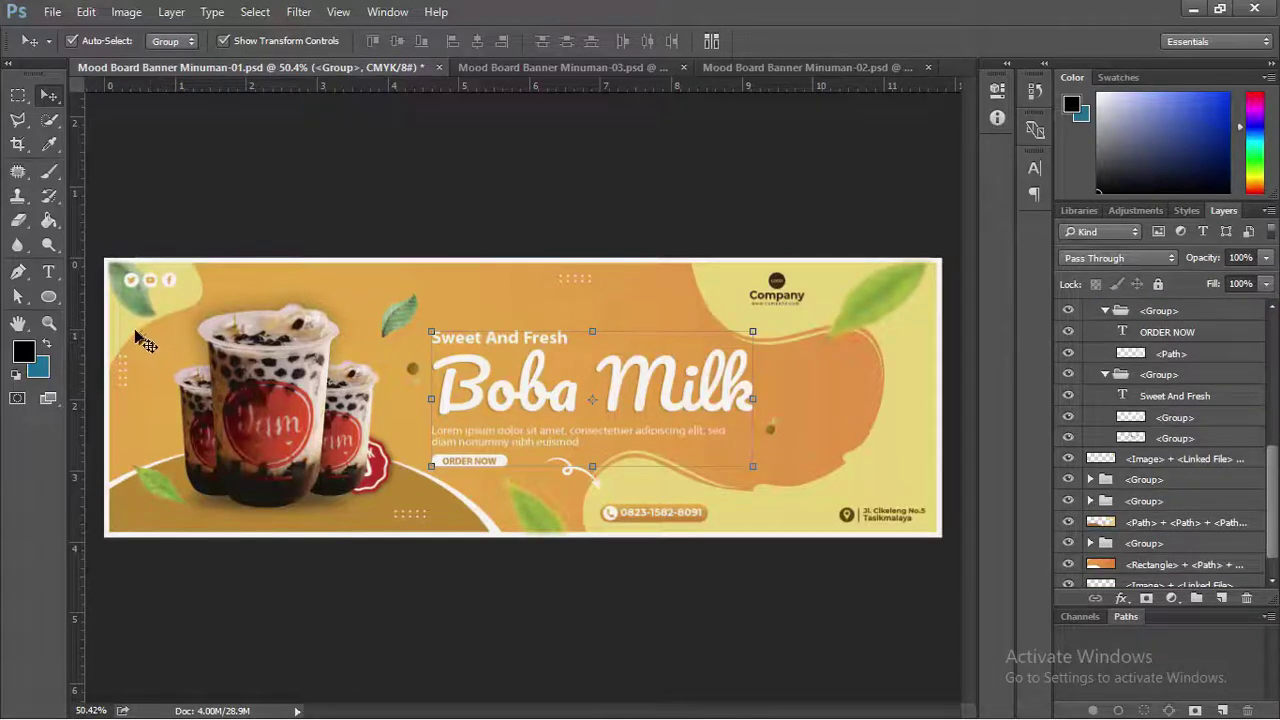
{"action": "left_click", "coordinate": [48, 271]}
{"action": "left_click", "coordinate": [521, 390]}
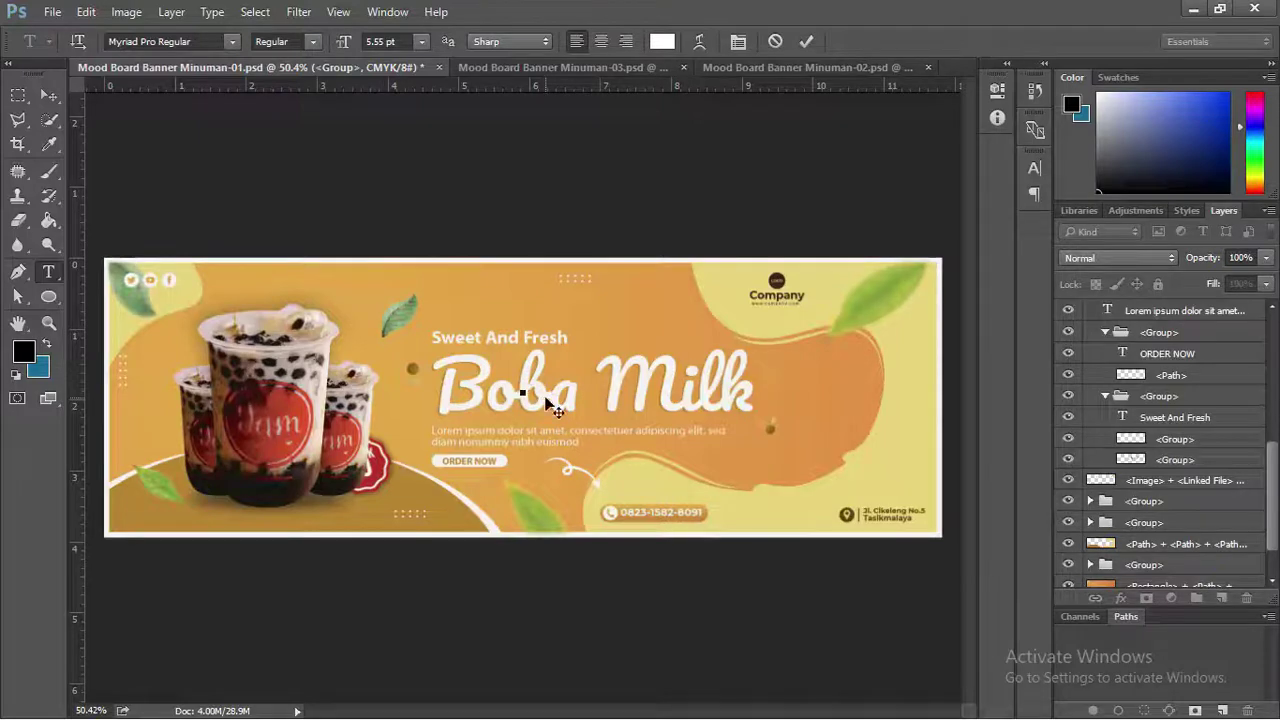
{"action": "left_click", "coordinate": [48, 94]}
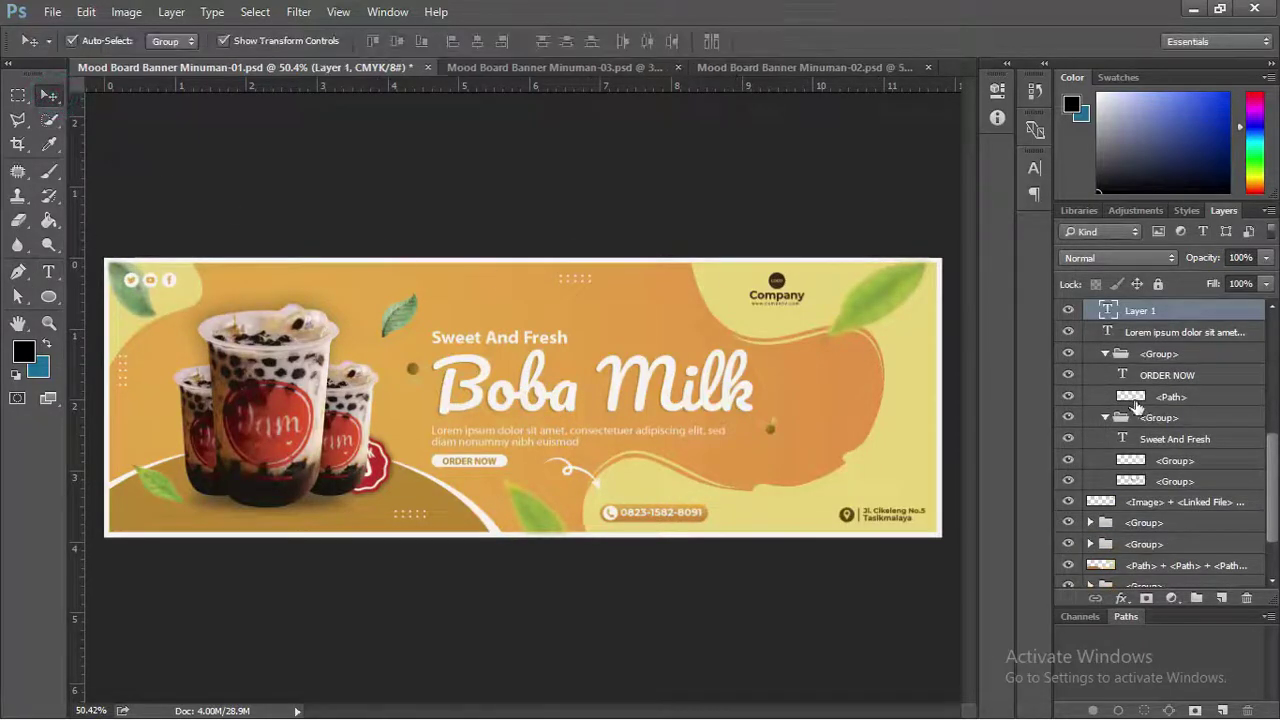
{"action": "key", "text": "Delete"}
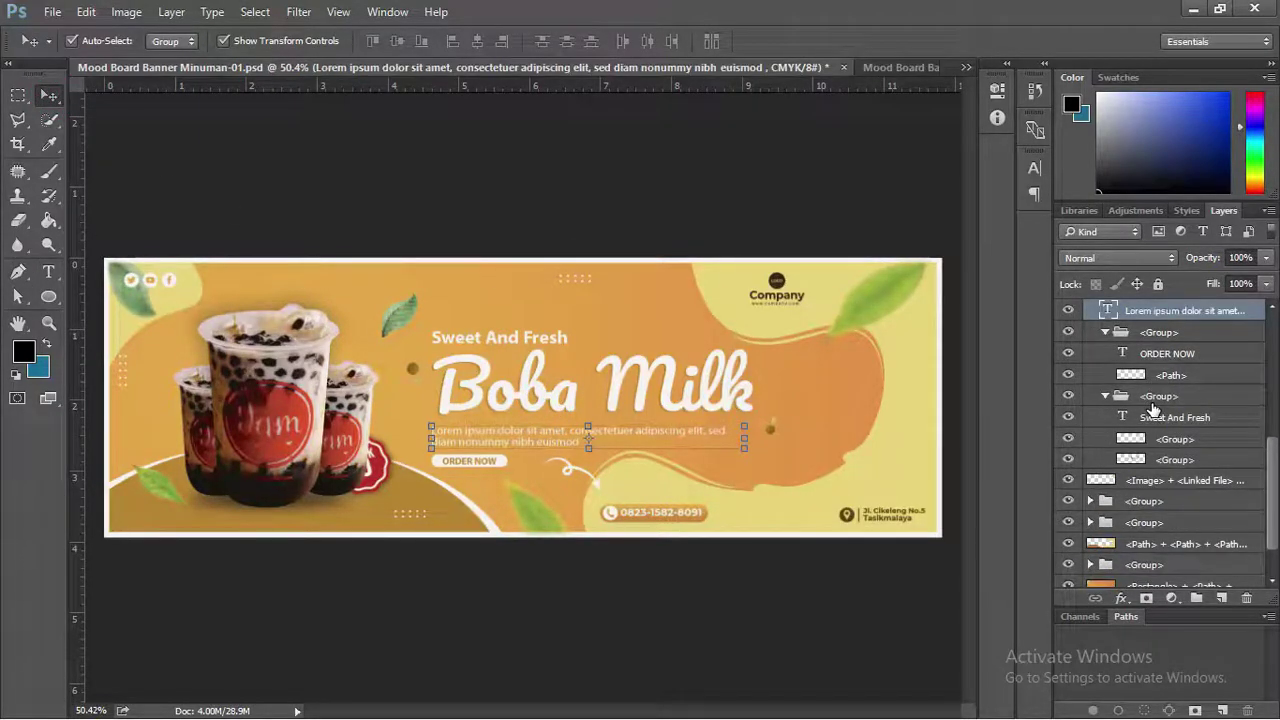
Hide both non-text layers of the Boba Milk headline, the white lettering and its brown shadow, inside the headline group.
{"action": "left_click", "coordinate": [1068, 377]}
{"action": "left_click", "coordinate": [1068, 377]}
{"action": "left_click", "coordinate": [700, 395]}
{"action": "scroll", "coordinate": [1238, 405], "scroll_direction": "down", "scroll_amount": 2}
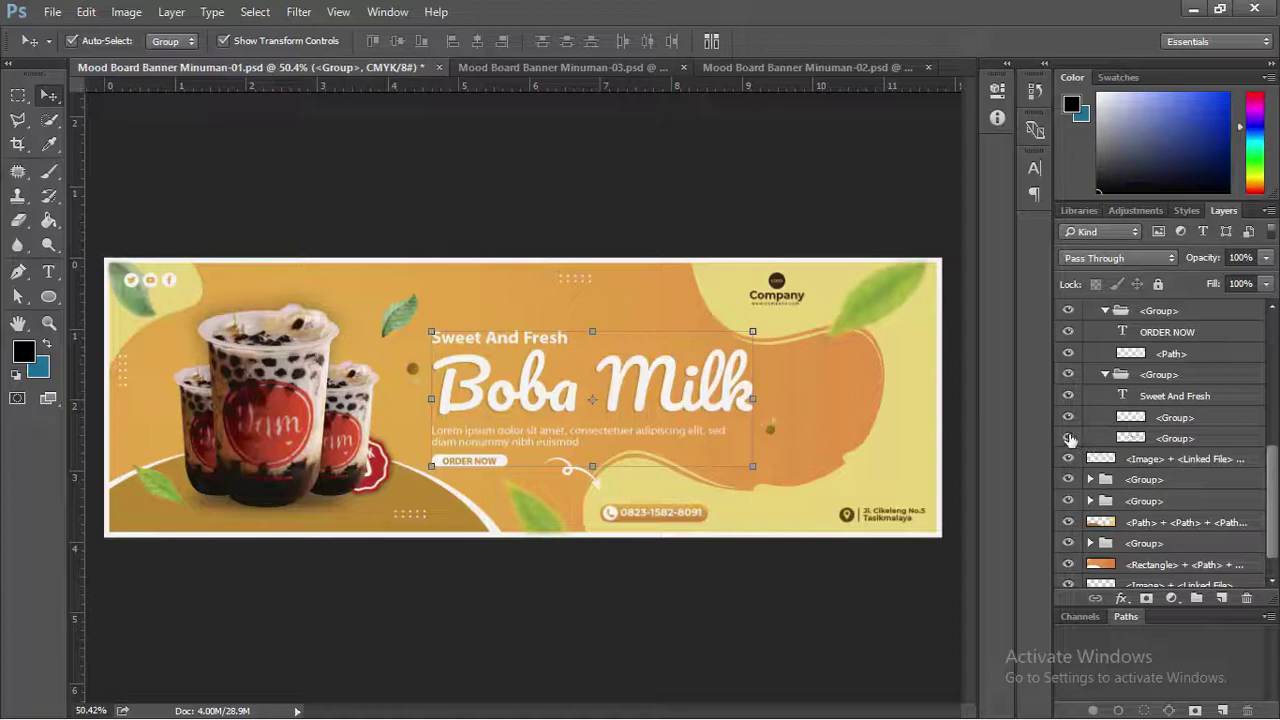
{"action": "left_click", "coordinate": [1068, 438]}
{"action": "left_click", "coordinate": [1068, 438]}
{"action": "left_click", "coordinate": [1068, 438]}
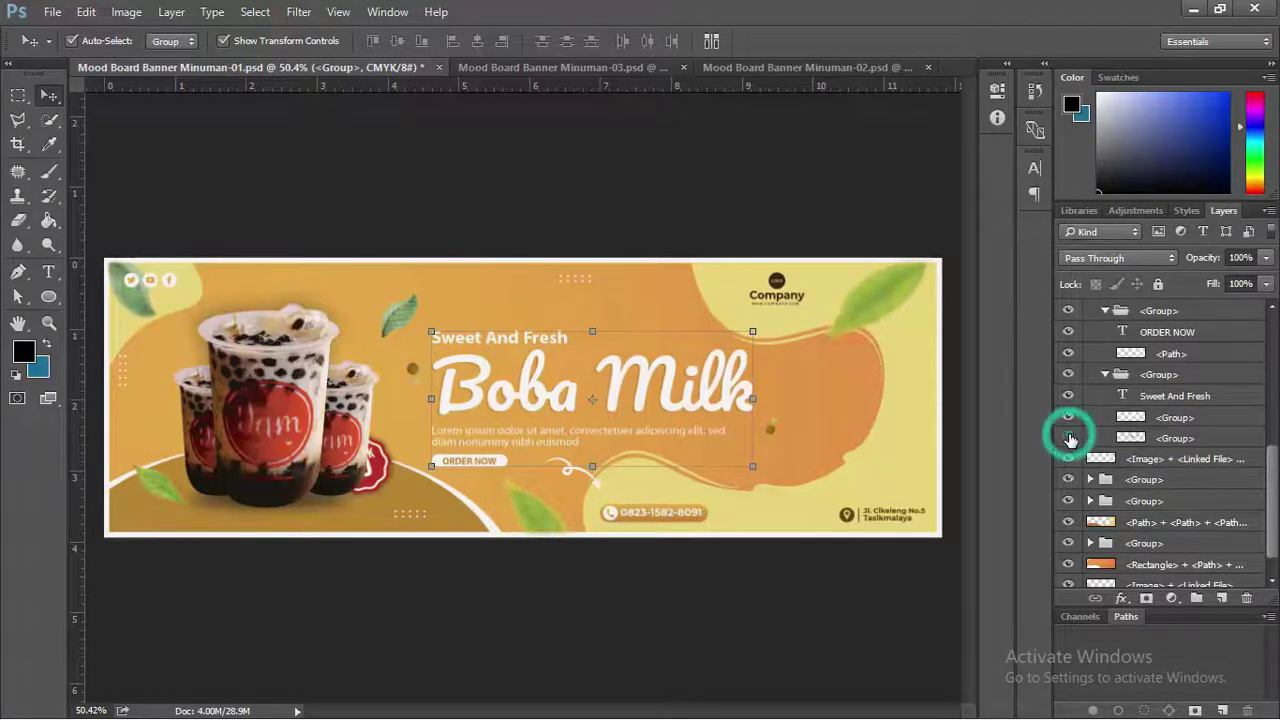
{"action": "left_click", "coordinate": [1068, 438]}
{"action": "left_click", "coordinate": [1068, 417]}
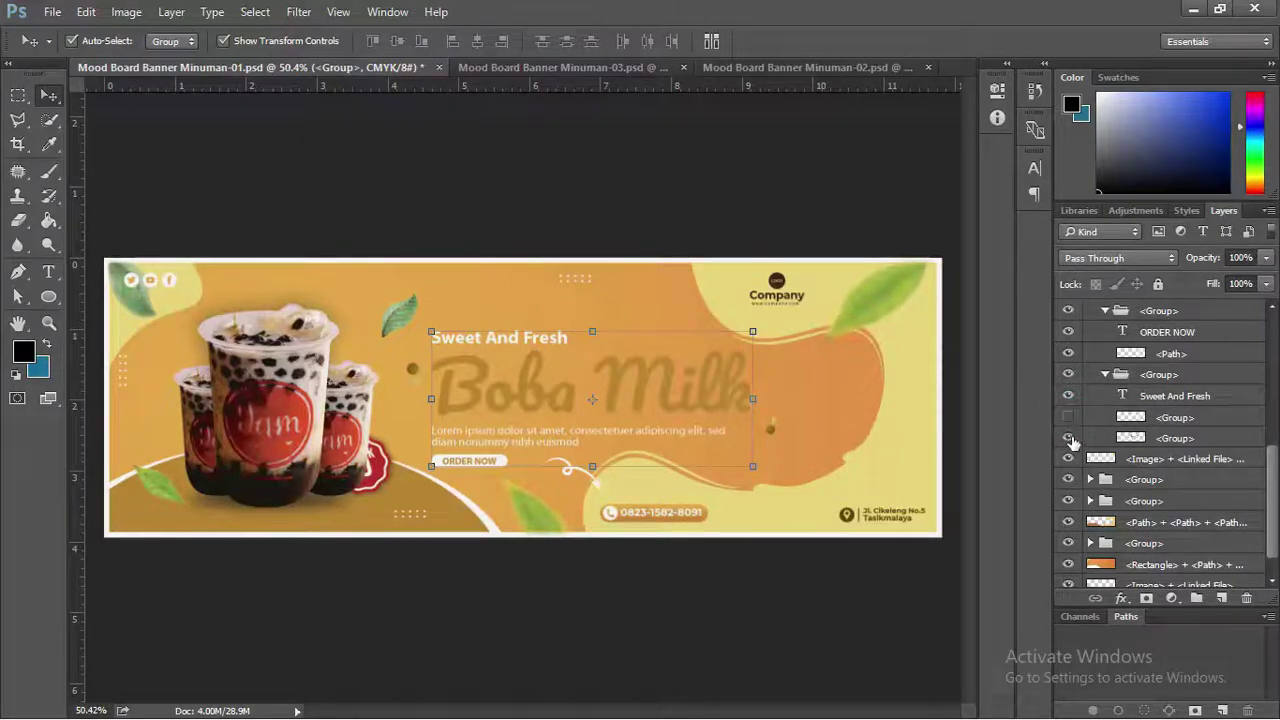
{"action": "left_click", "coordinate": [1068, 438]}
Add an editable text layer reading "Boba Milk" between Sweet And Fresh and the paragraph, and scale it proportionally to about 1161%.
{"action": "scroll", "coordinate": [491, 402], "scroll_direction": "up", "scroll_amount": 5}
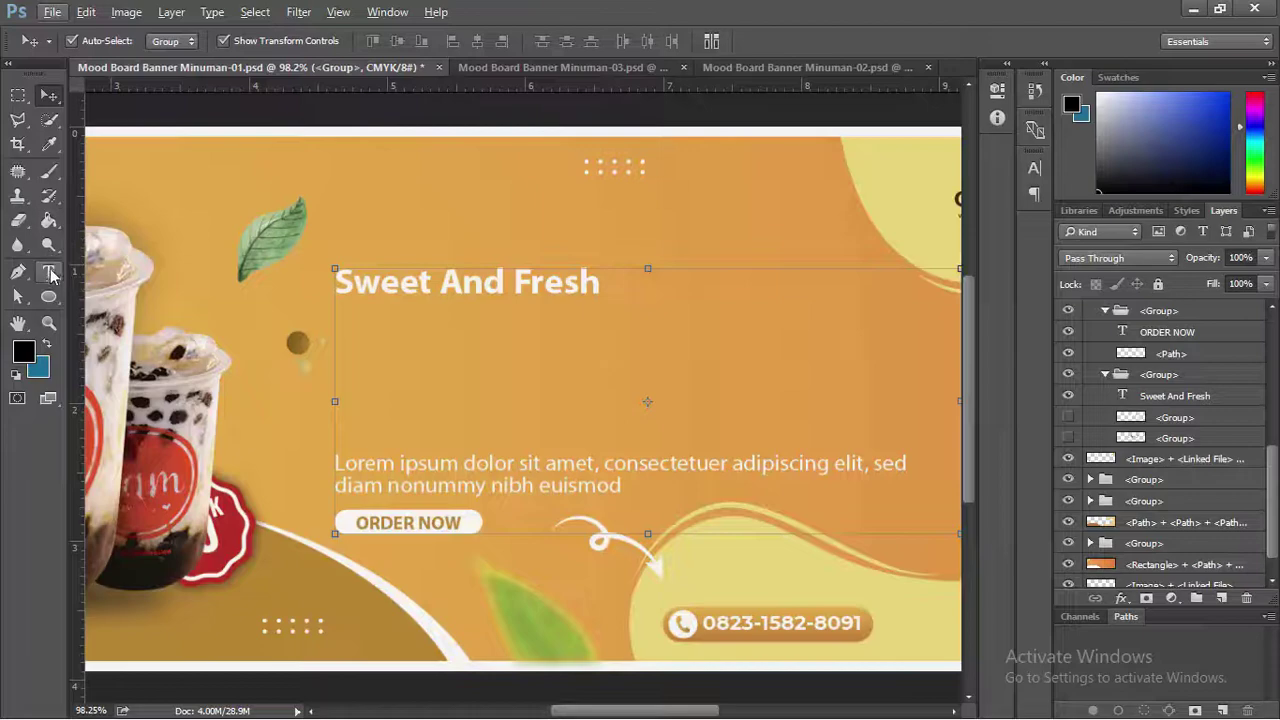
{"action": "left_click", "coordinate": [50, 274]}
{"action": "left_click", "coordinate": [374, 383]}
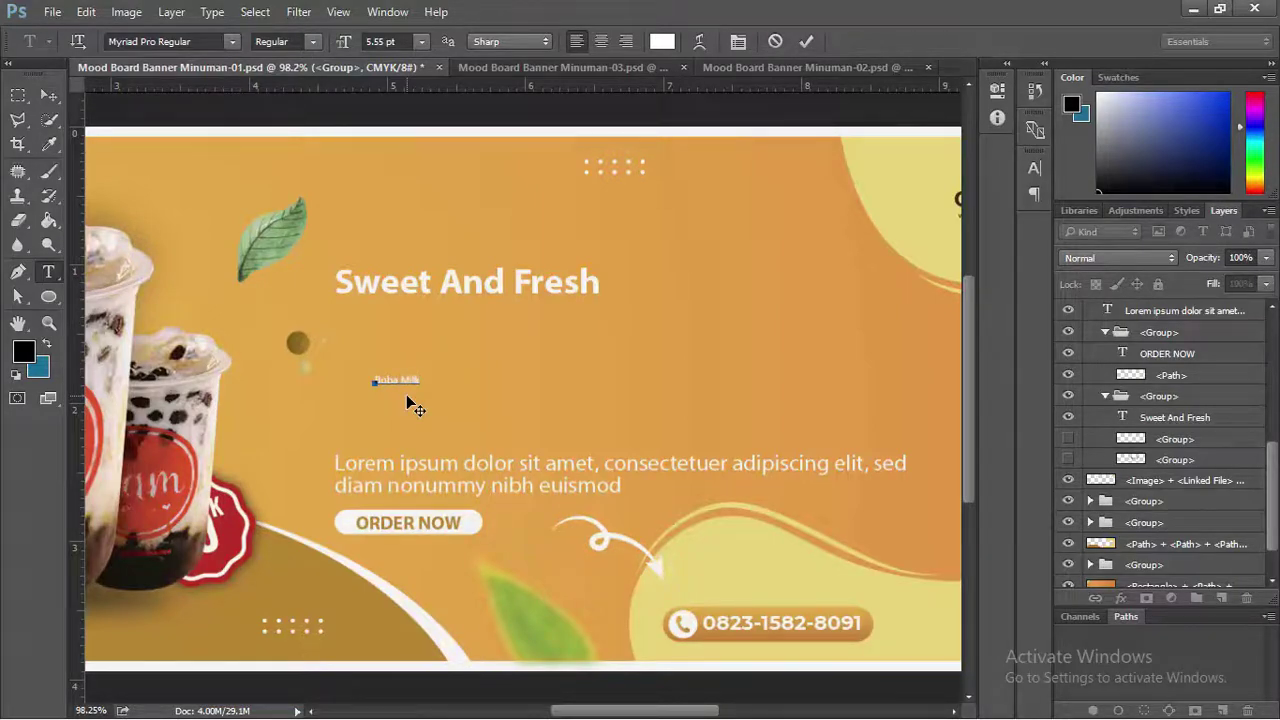
{"action": "left_click", "coordinate": [49, 95]}
{"action": "left_click_drag", "start_coordinate": [423, 376], "coordinate": [907, 273]}
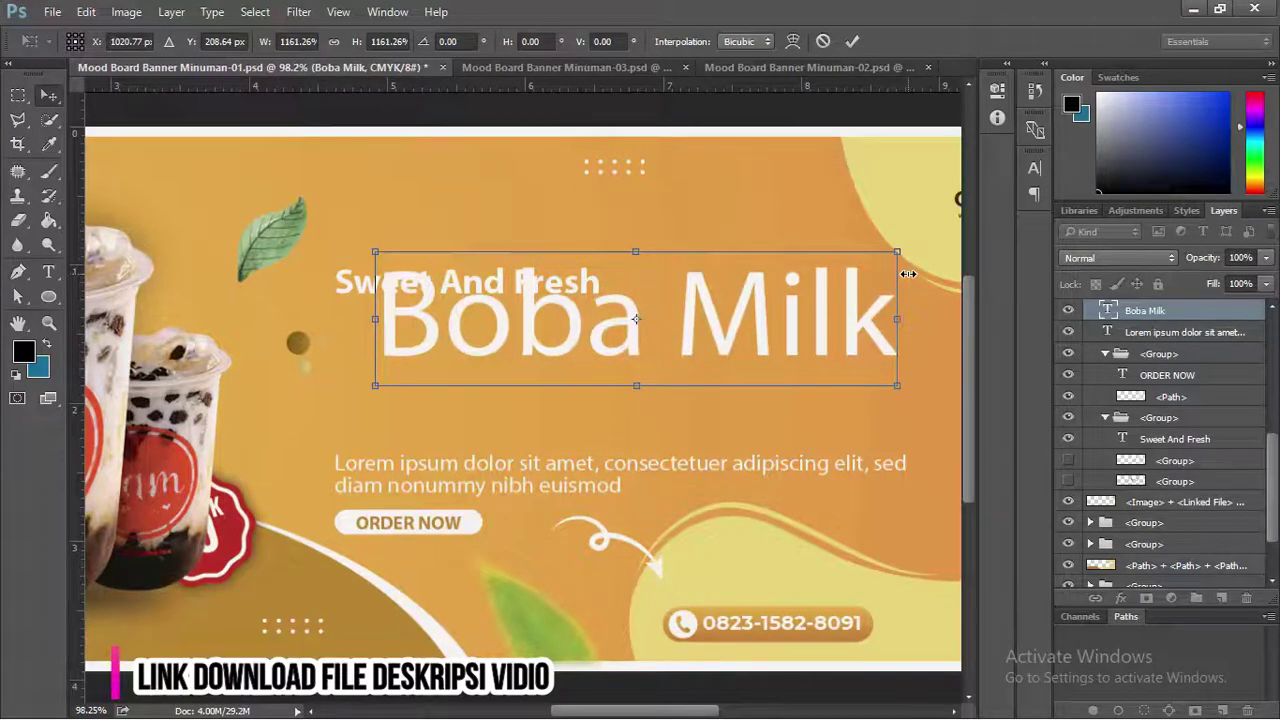
{"action": "key", "text": "Return"}
Ungroup the headline group and position the Boba Milk text on its own between Sweet And Fresh and the Lorem ipsum paragraph.
{"action": "left_click_drag", "start_coordinate": [800, 347], "coordinate": [766, 380]}
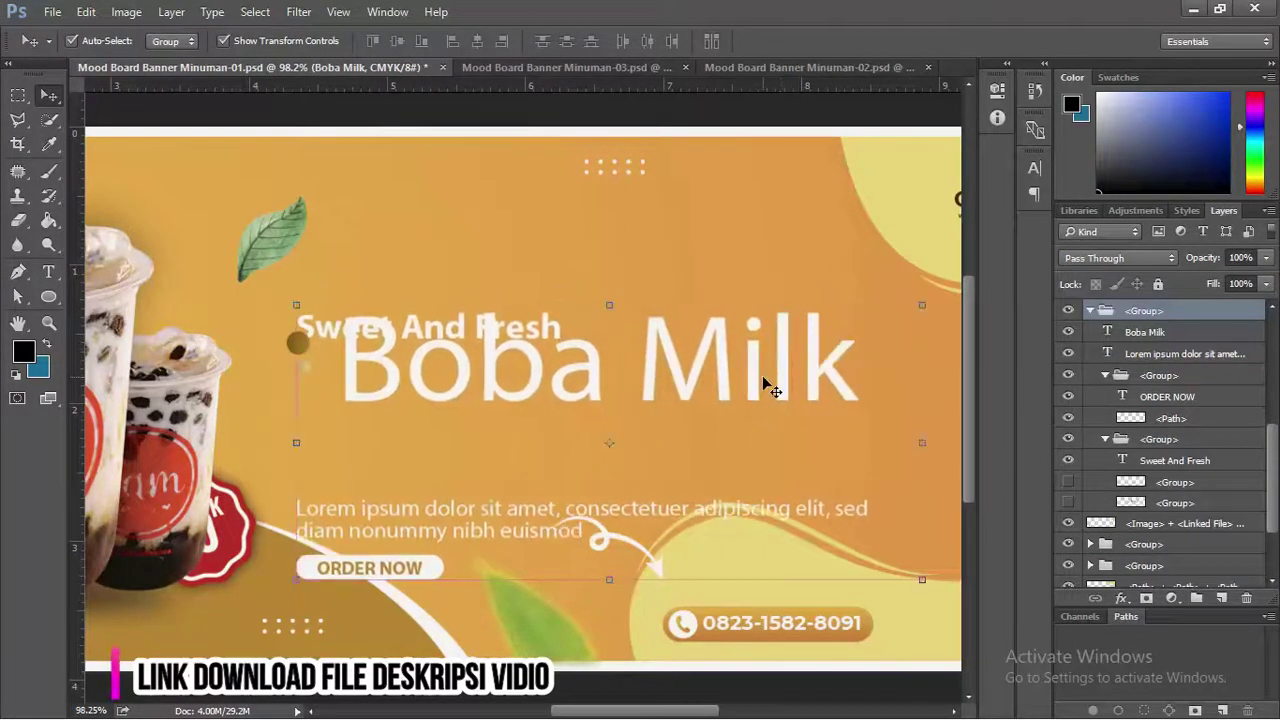
{"action": "key", "text": "ctrl+z"}
{"action": "left_click", "coordinate": [1142, 332]}
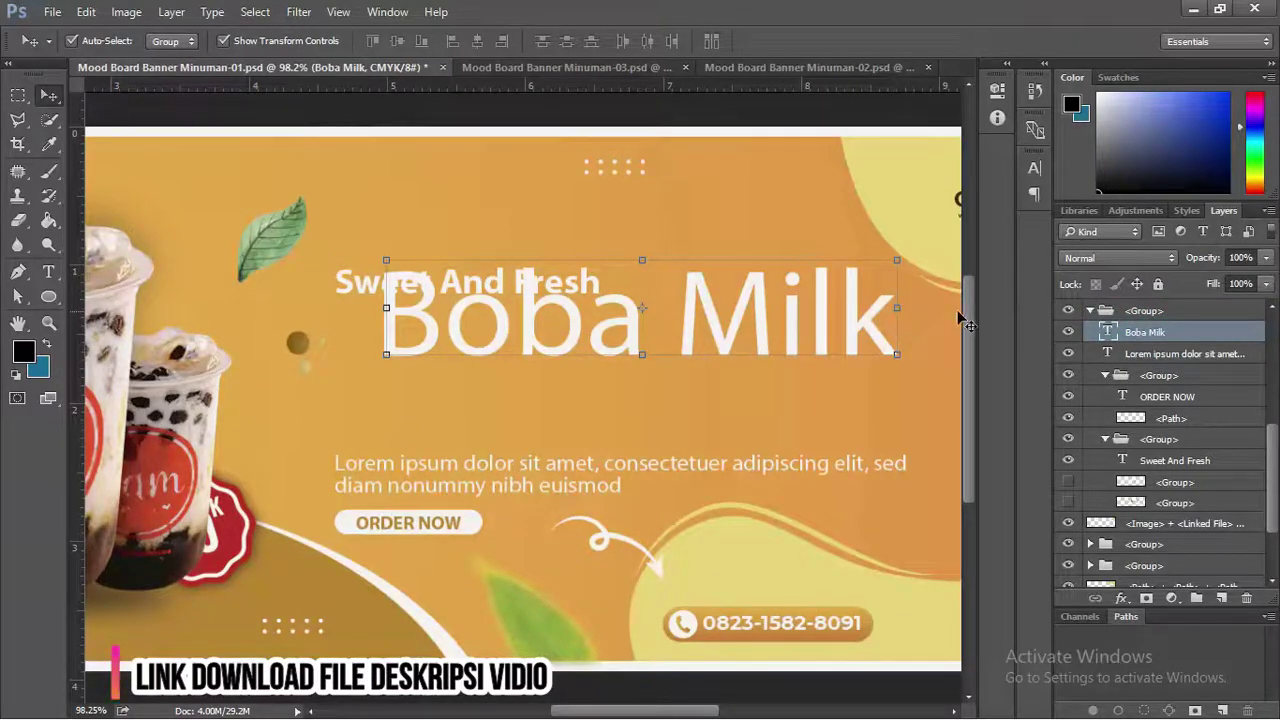
{"action": "right_click", "coordinate": [1149, 314]}
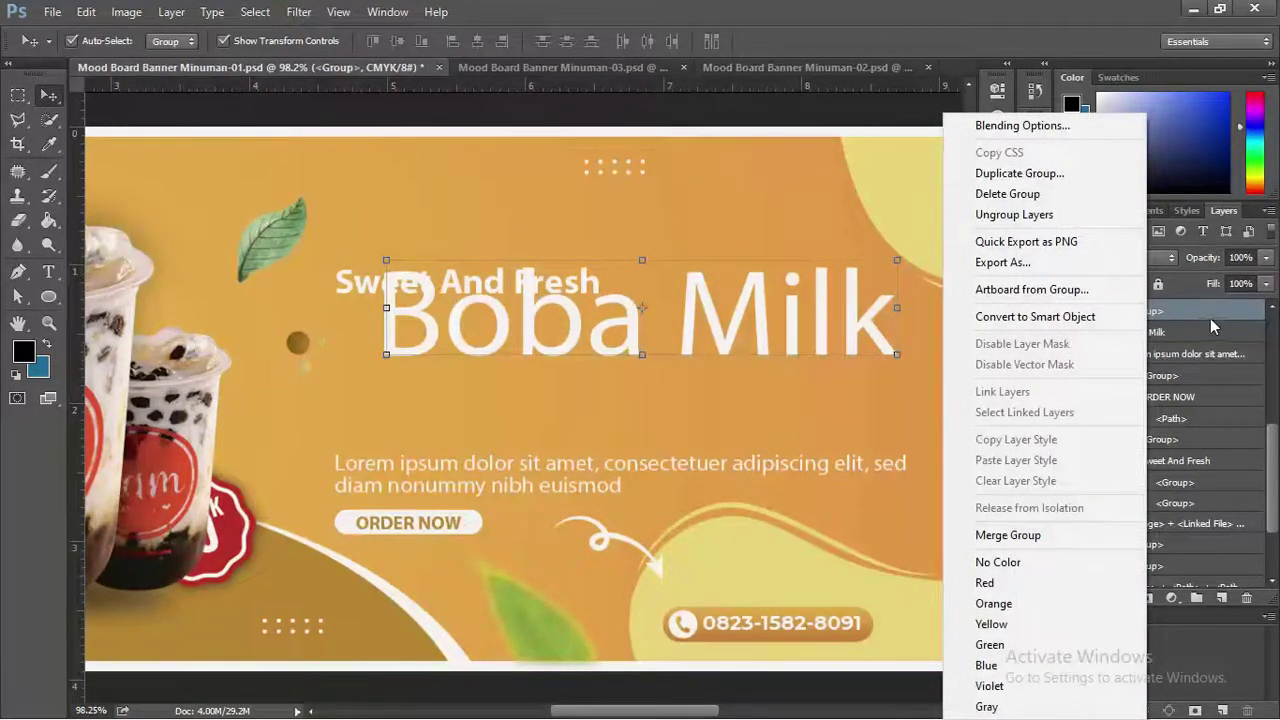
{"action": "left_click", "coordinate": [1170, 330]}
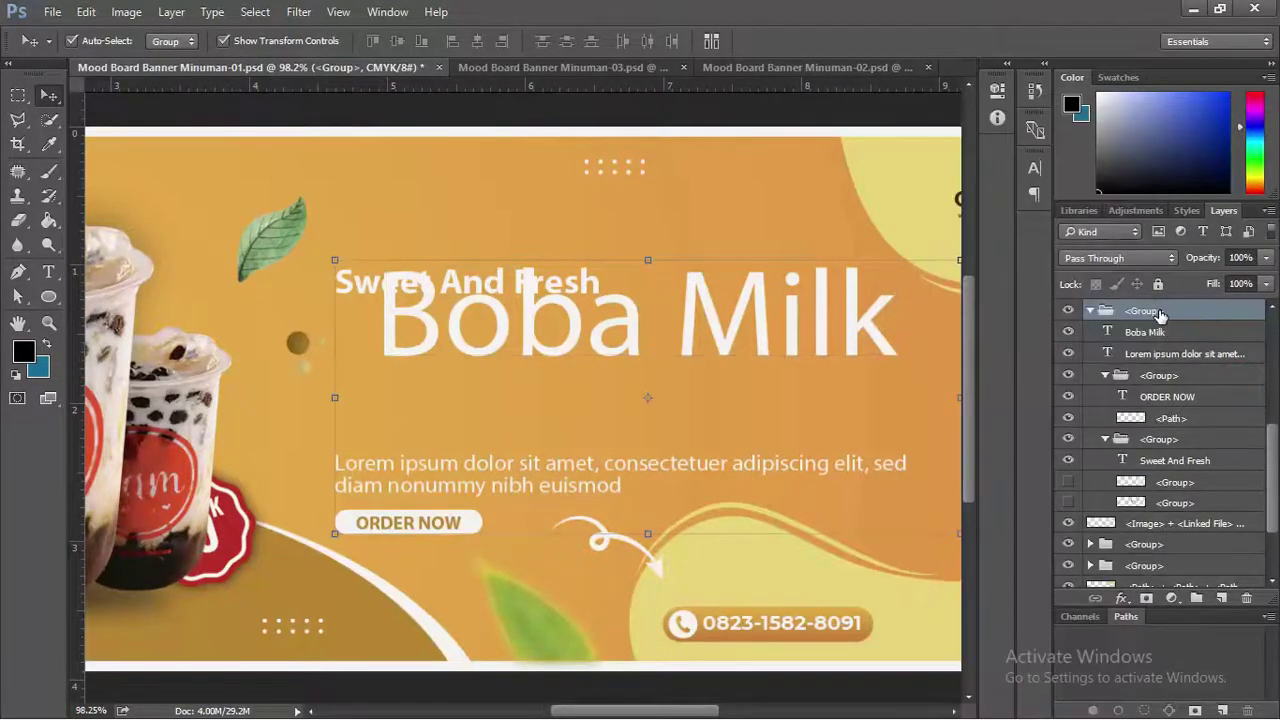
{"action": "right_click", "coordinate": [1158, 314]}
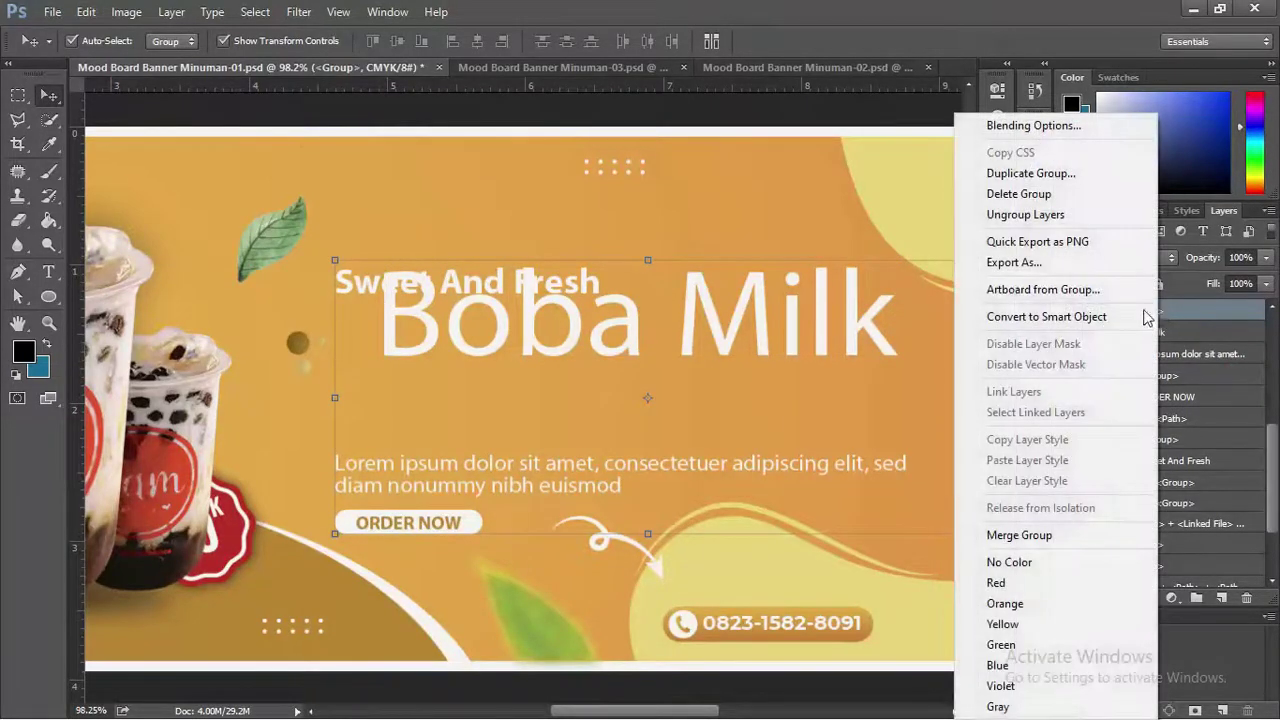
{"action": "left_click", "coordinate": [1025, 214]}
{"action": "left_click", "coordinate": [694, 121]}
{"action": "left_click_drag", "start_coordinate": [700, 294], "coordinate": [659, 362]}
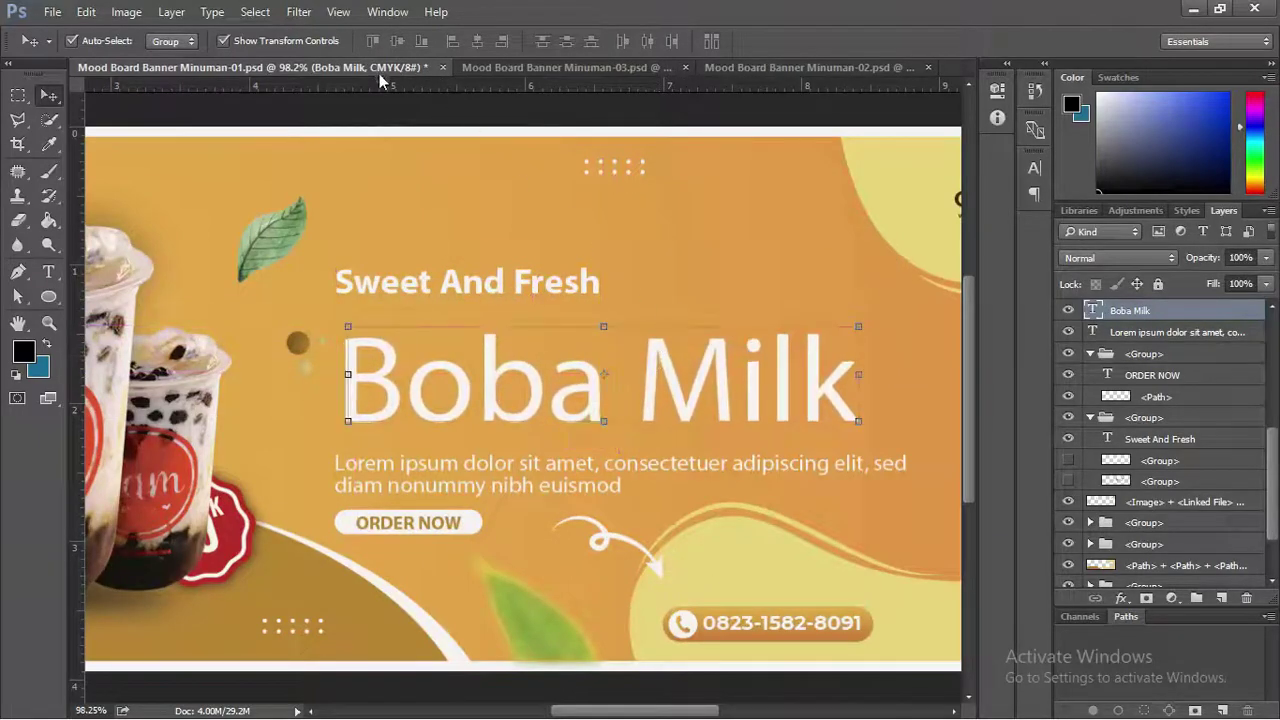
Change the font of the whole Boba Milk text to Pacifico Regular.
{"action": "double_click", "coordinate": [697, 380]}
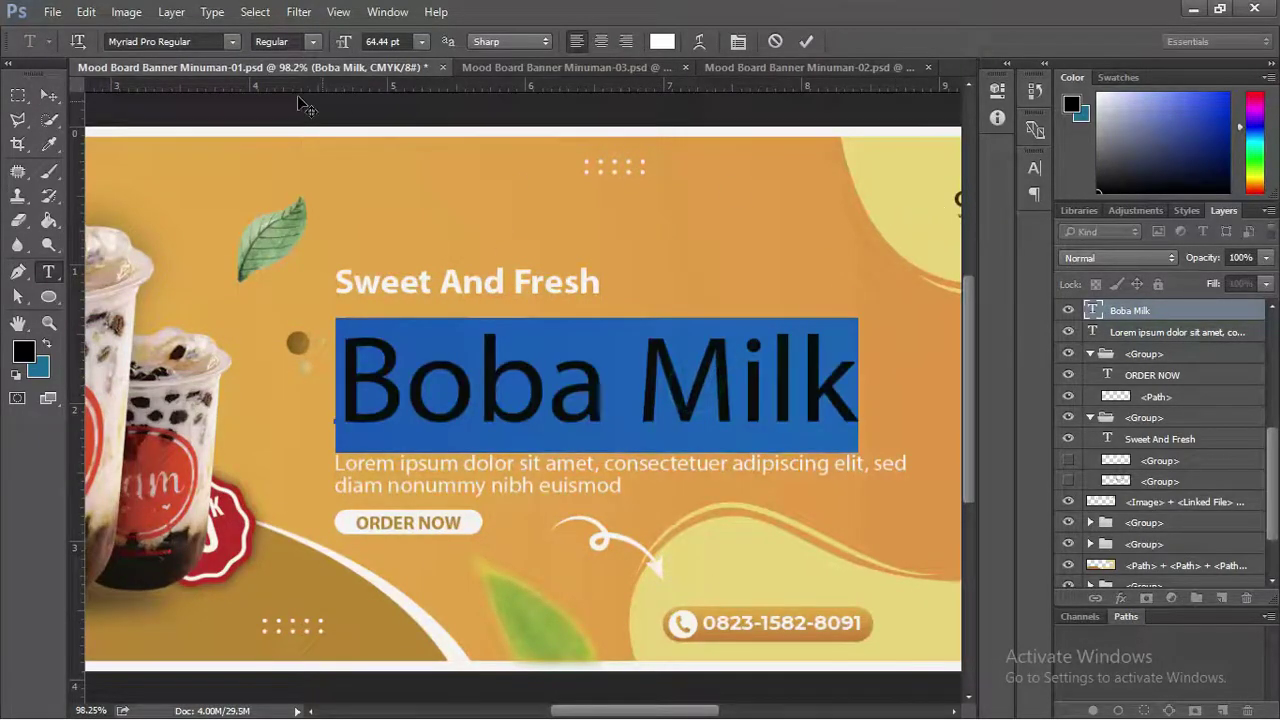
{"action": "left_click", "coordinate": [170, 41]}
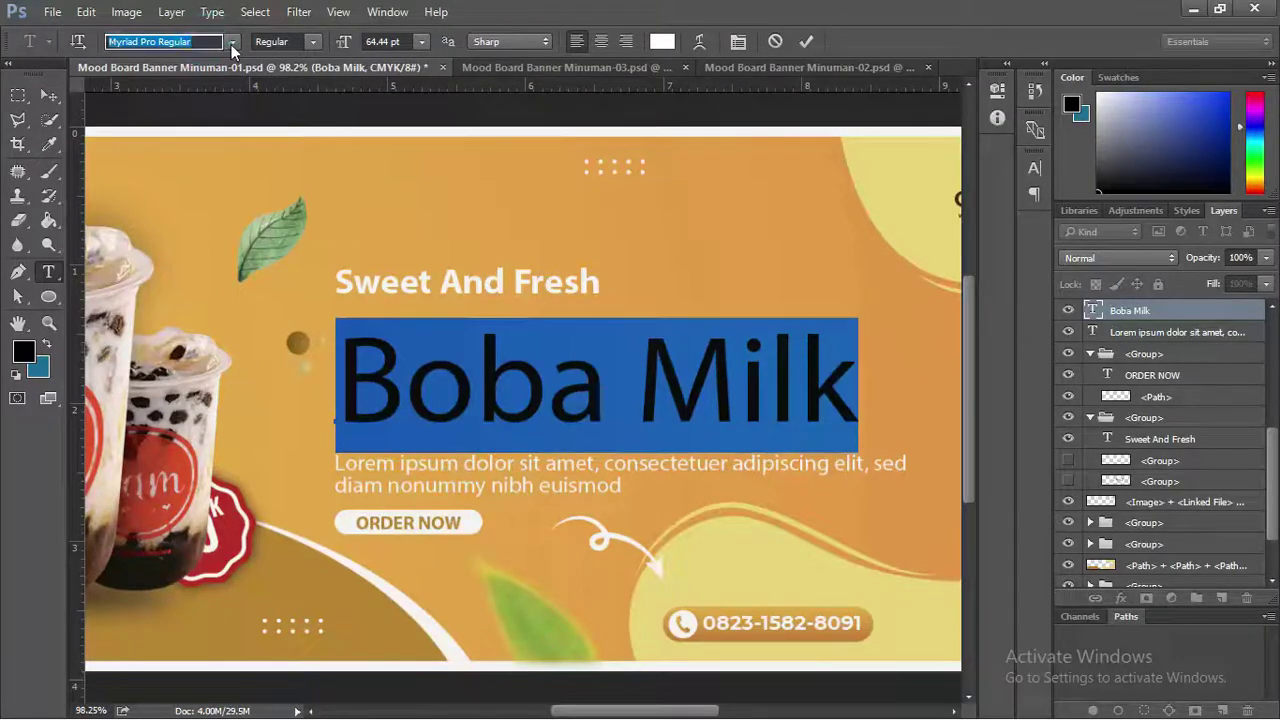
{"action": "left_click", "coordinate": [231, 44]}
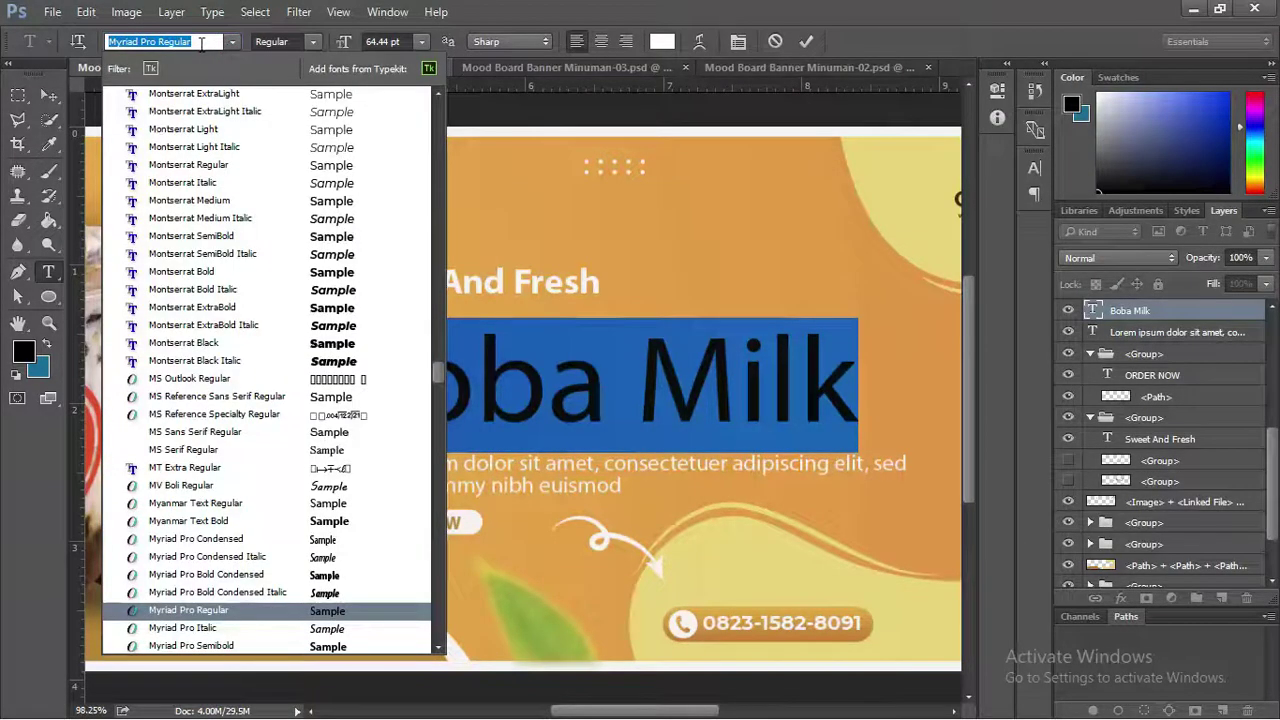
{"action": "type", "text": "paci"}
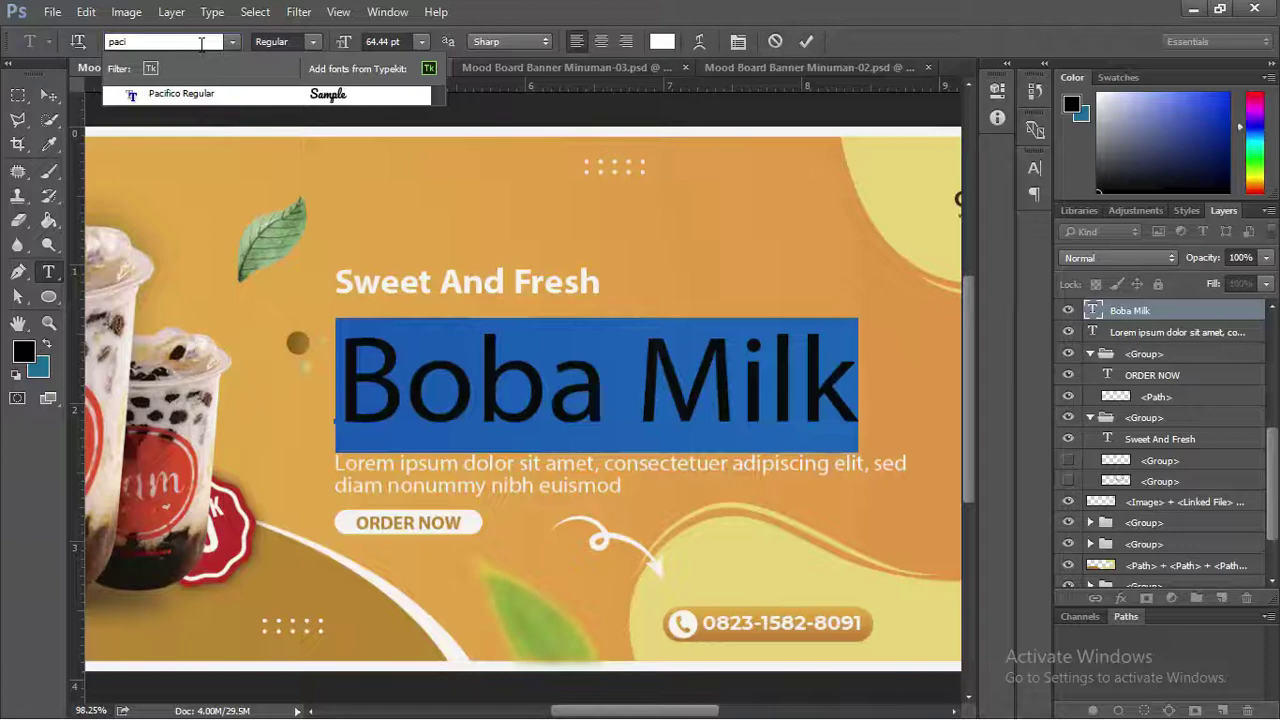
{"action": "left_click", "coordinate": [203, 94]}
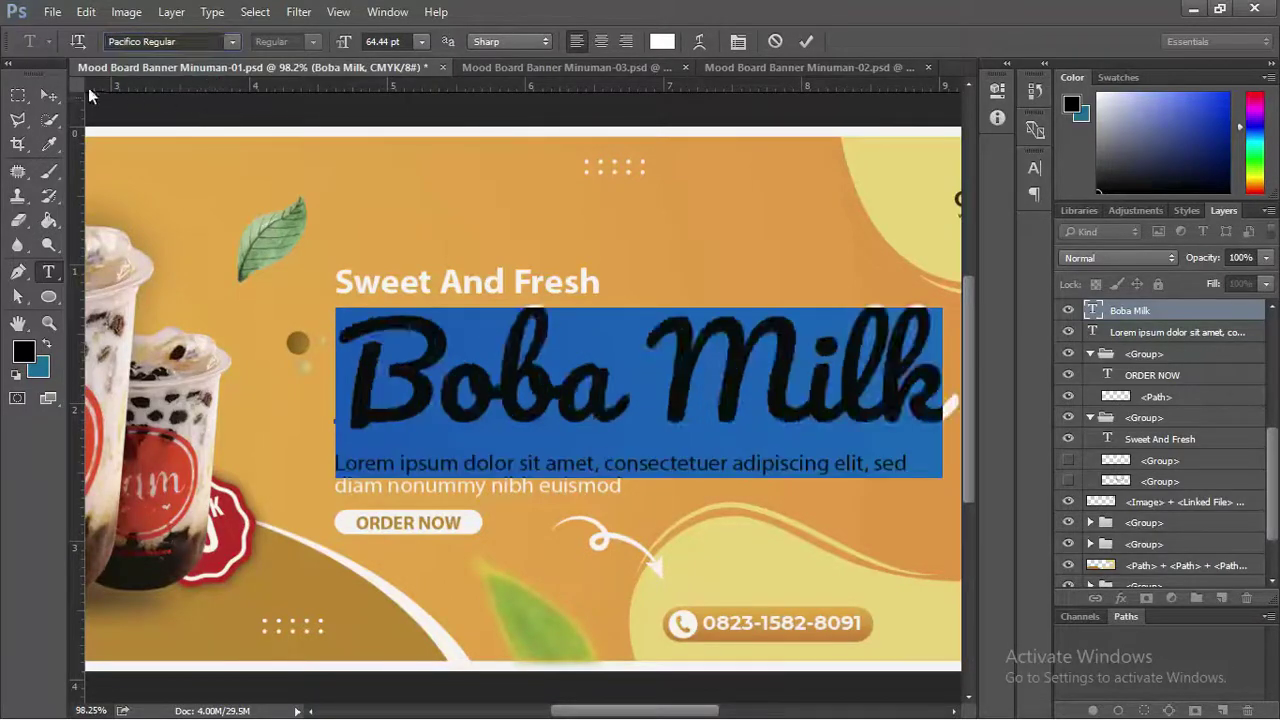
{"action": "left_click", "coordinate": [48, 95]}
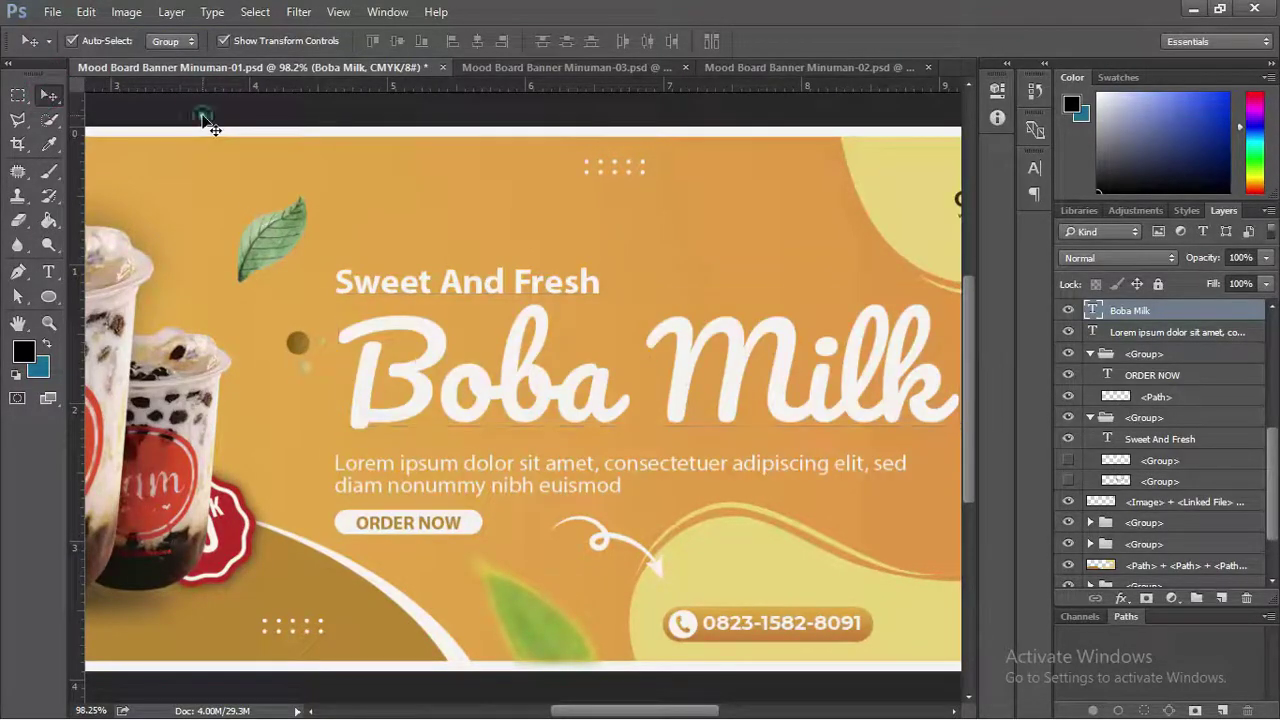
Duplicate the Boba Milk text layer with a slight offset to the right of the original.
{"action": "scroll", "coordinate": [504, 264], "scroll_direction": "down", "scroll_amount": 2}
{"action": "scroll", "coordinate": [560, 345], "scroll_direction": "up", "scroll_amount": 3}
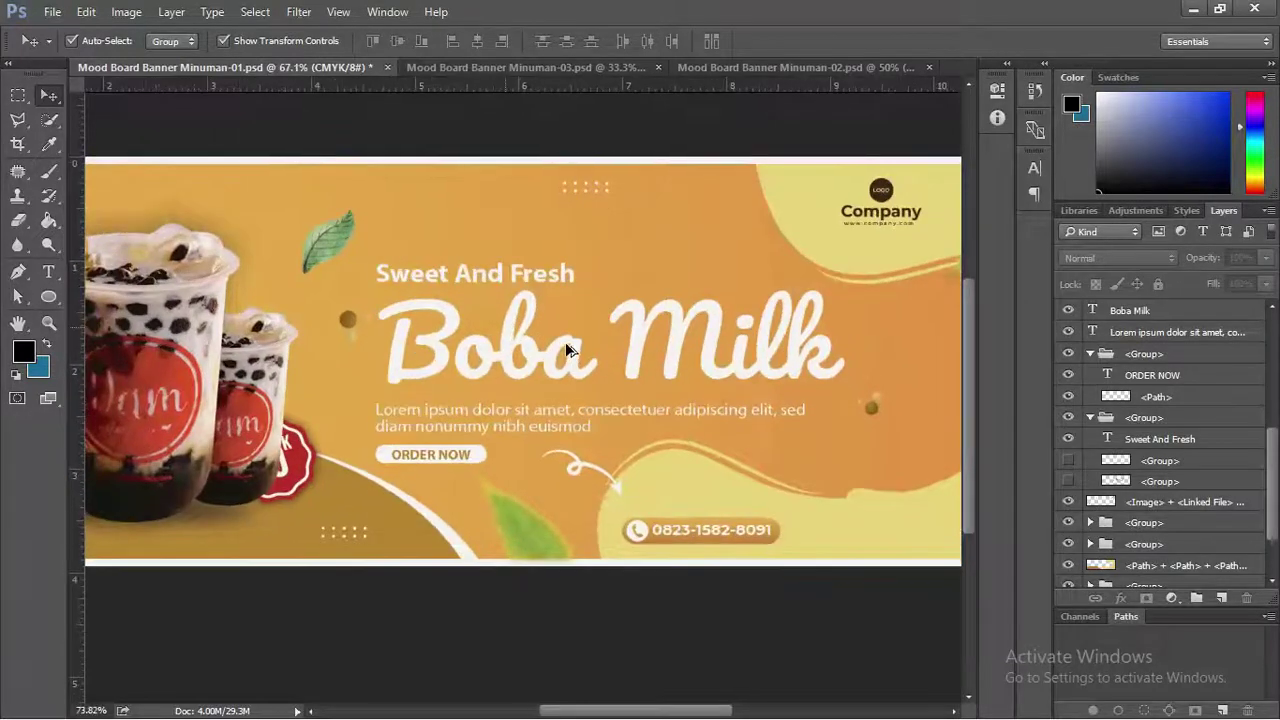
{"action": "left_click", "coordinate": [563, 349]}
{"action": "scroll", "coordinate": [558, 352], "scroll_direction": "up", "scroll_amount": 4}
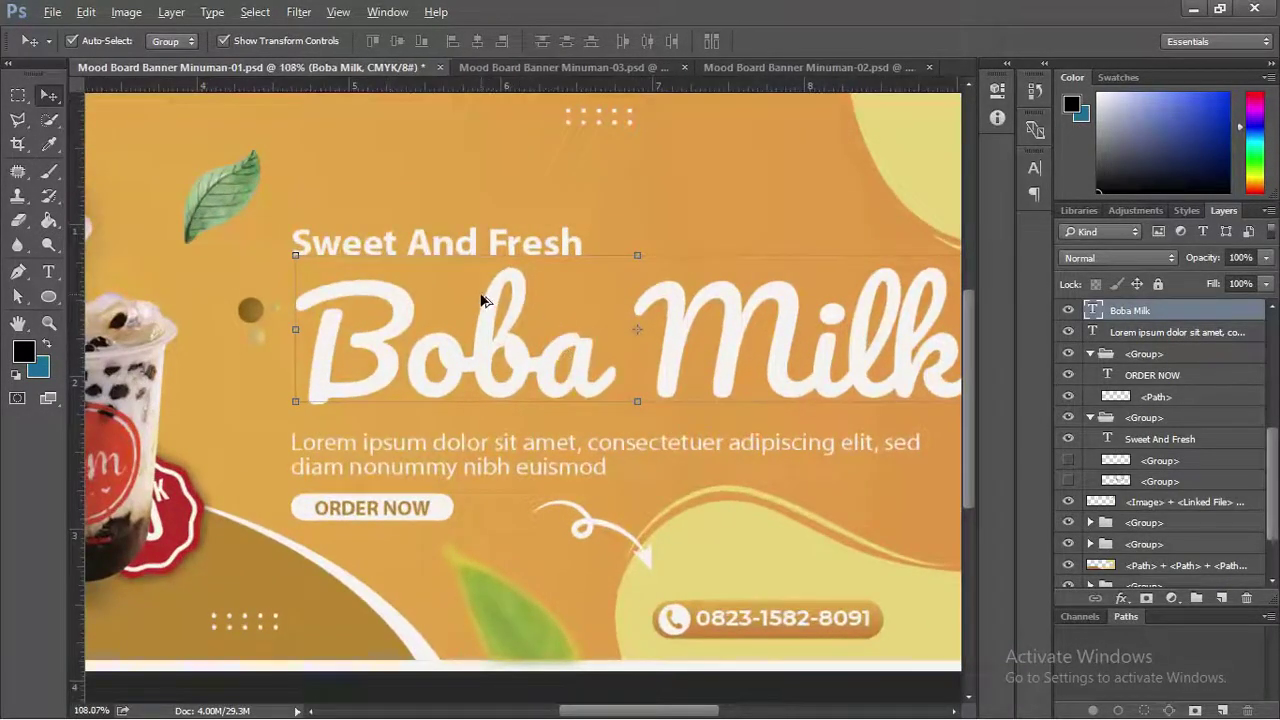
{"action": "left_click_drag", "start_coordinate": [492, 355], "coordinate": [498, 355], "text": "alt"}
Set the foreground color to brown 7b5100 and apply it to the duplicated Boba Milk text.
{"action": "double_click", "coordinate": [1093, 310]}
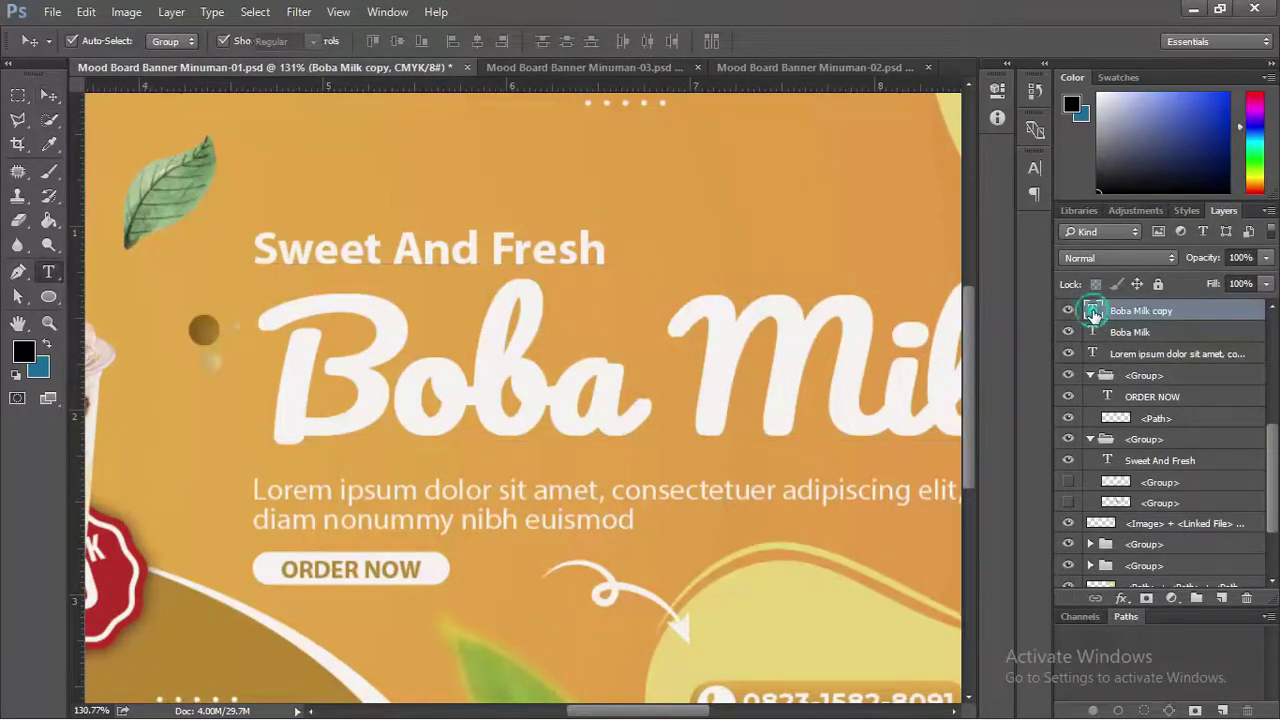
{"action": "left_click", "coordinate": [26, 360]}
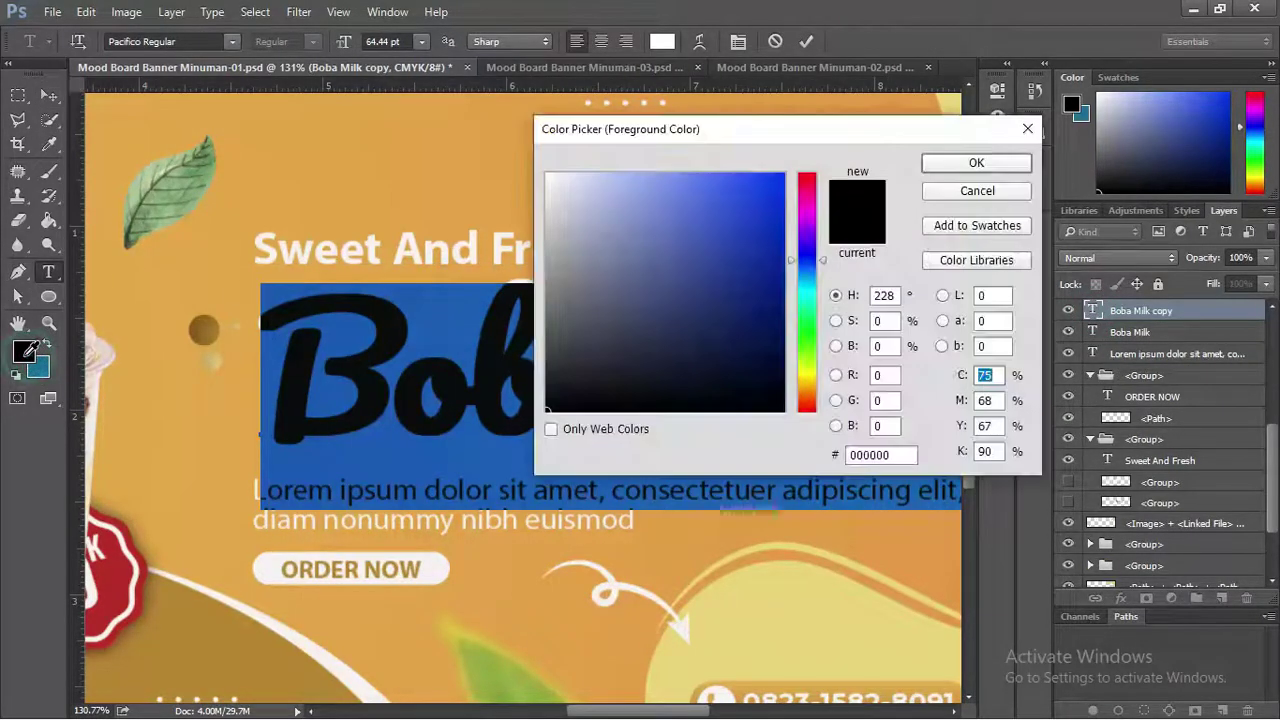
{"action": "left_click", "coordinate": [806, 384]}
{"action": "left_click_drag", "start_coordinate": [771, 314], "coordinate": [793, 302]}
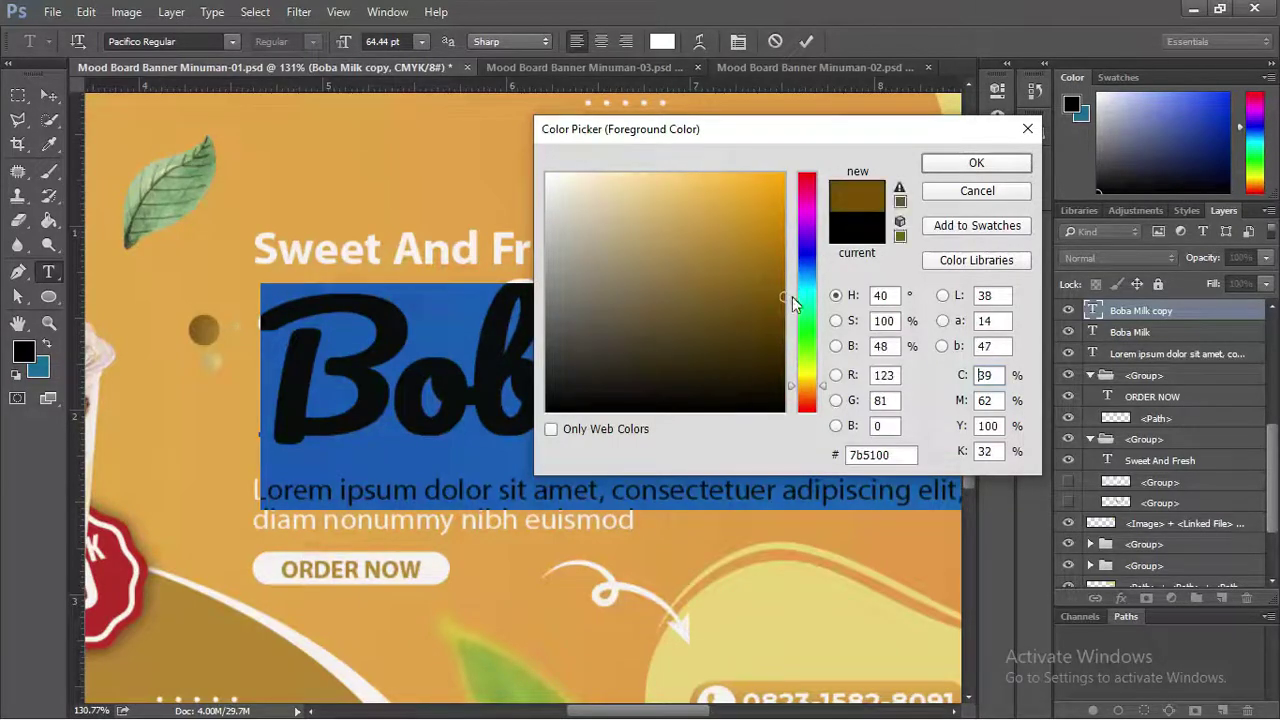
{"action": "left_click", "coordinate": [953, 170]}
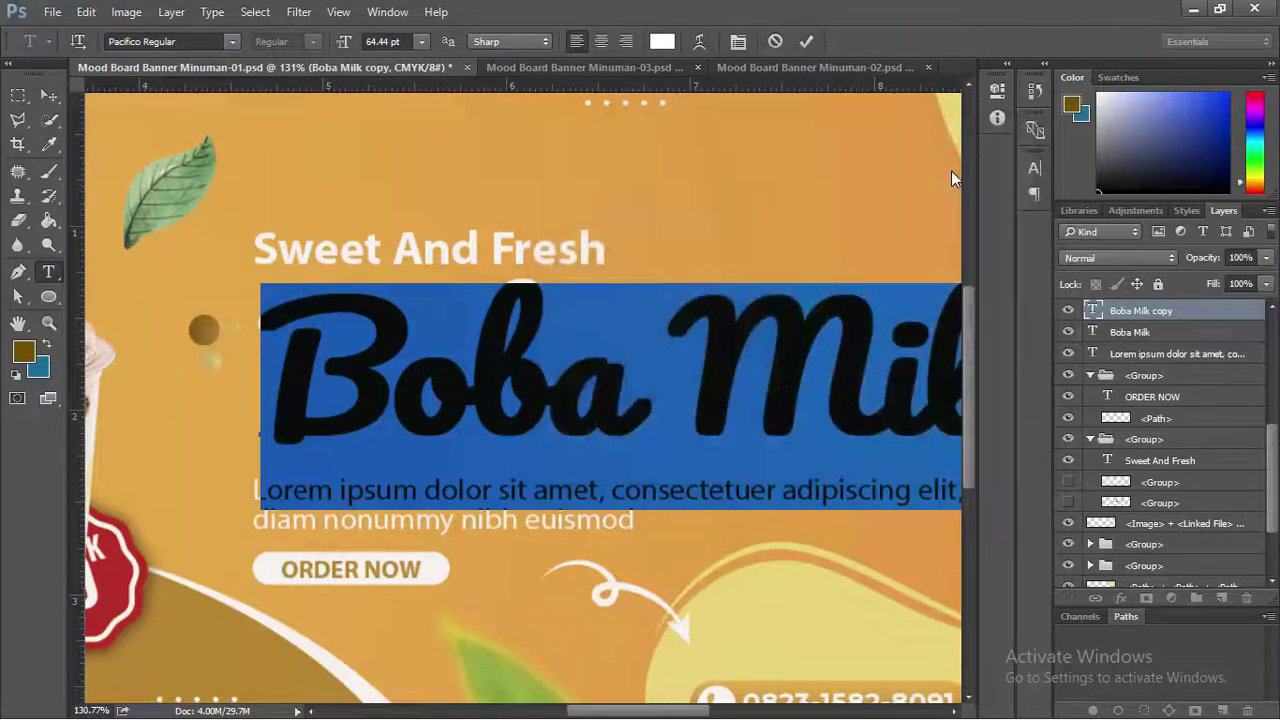
{"action": "left_click", "coordinate": [48, 94]}
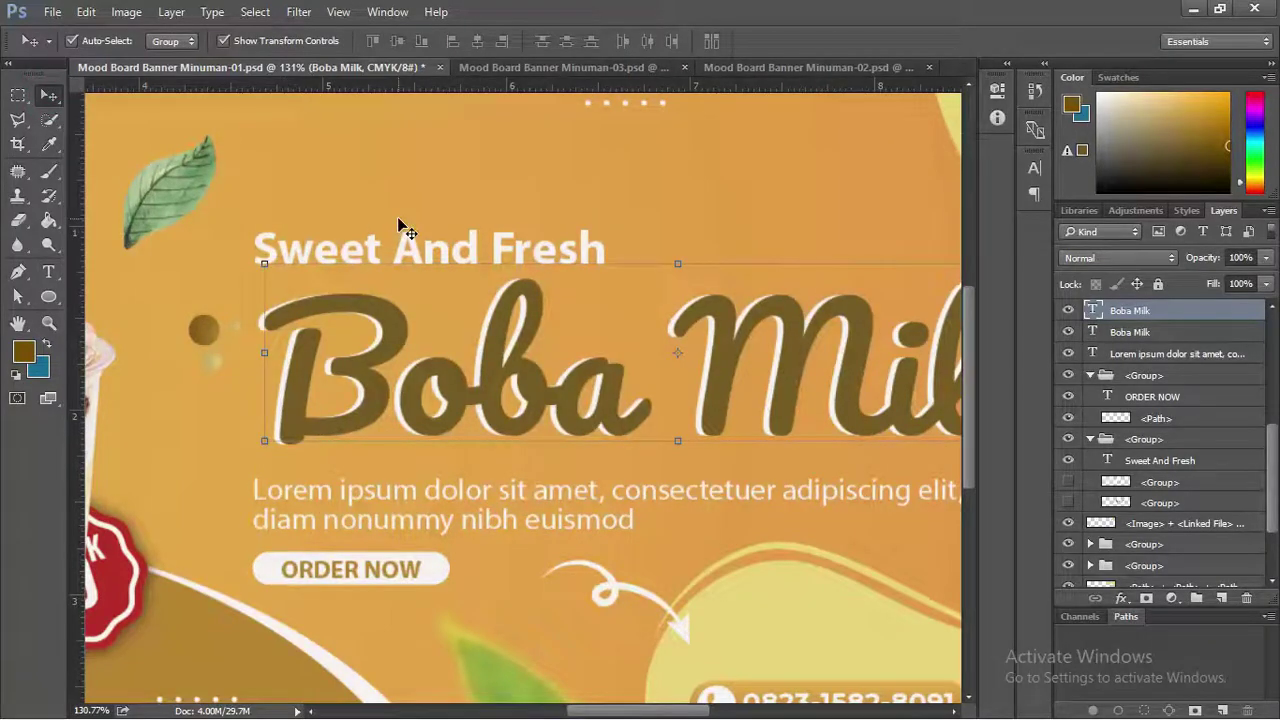
Send the brown Boba Milk copy behind the white text as its shadow and check the headline within the banner.
{"action": "key", "text": "Delete"}
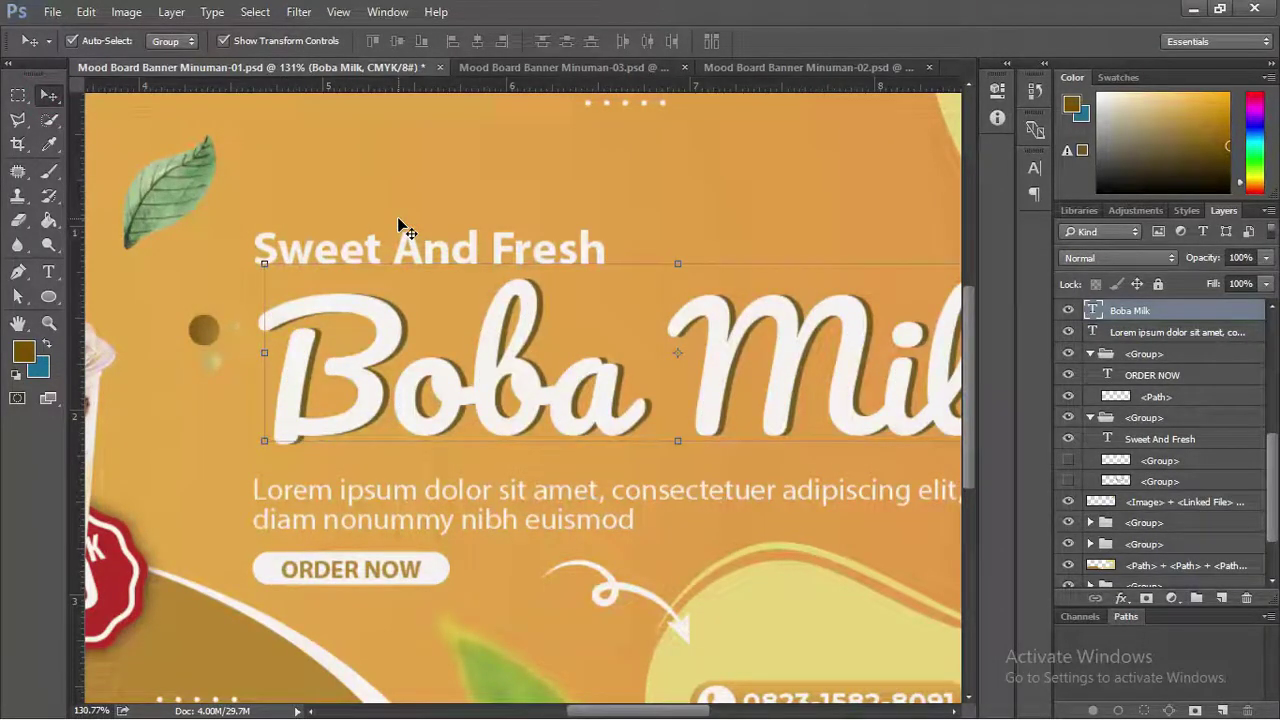
{"action": "scroll", "coordinate": [180, 230], "scroll_direction": "down", "scroll_amount": 4}
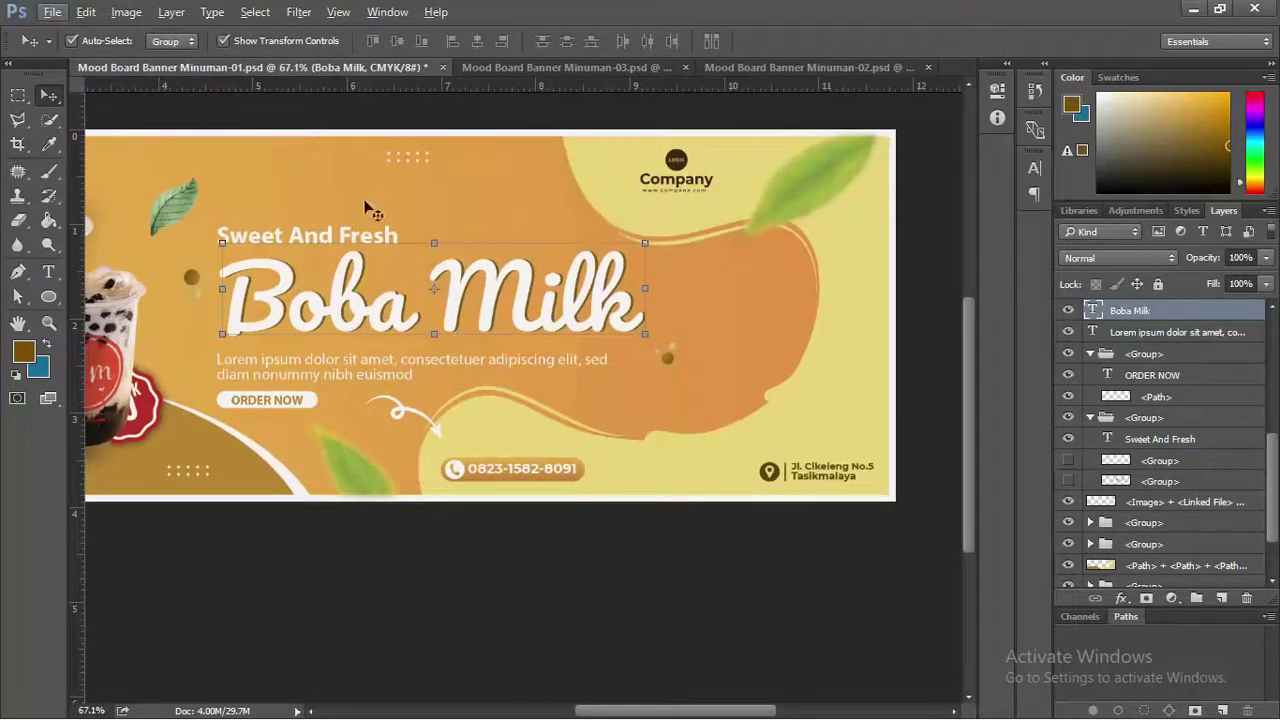
{"action": "scroll", "coordinate": [372, 210], "scroll_direction": "down", "scroll_amount": 1}
{"action": "left_click_drag", "start_coordinate": [383, 247], "coordinate": [519, 247]}
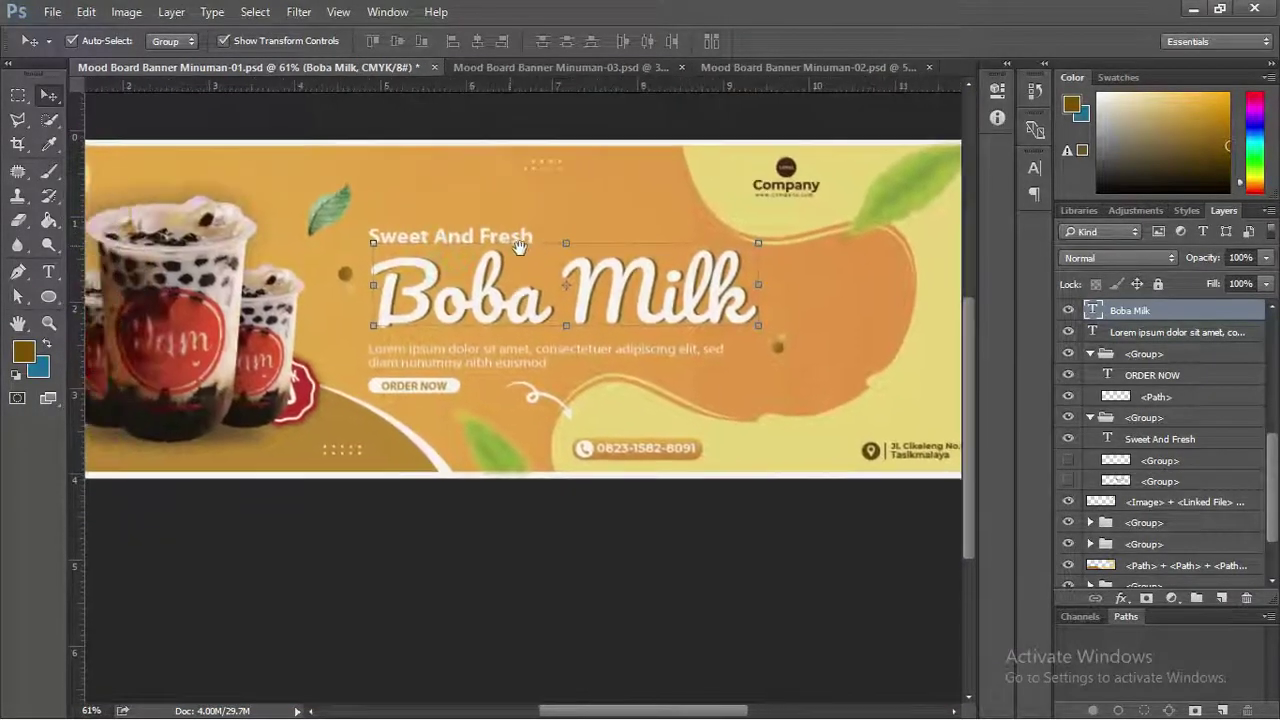
Deselect the headline and review the Mood Board Banner Minuman-03 and Minuman-02 documents.
{"action": "scroll", "coordinate": [487, 251], "scroll_direction": "down", "scroll_amount": 2}
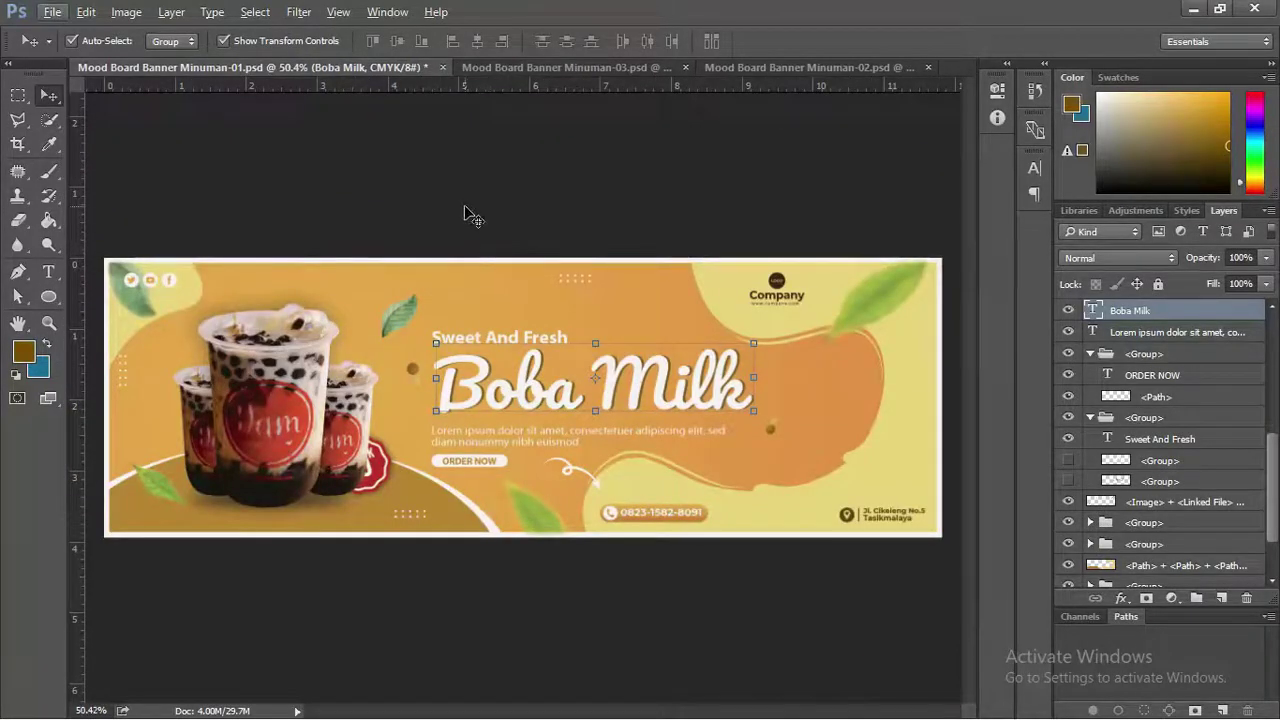
{"action": "left_click", "coordinate": [465, 208]}
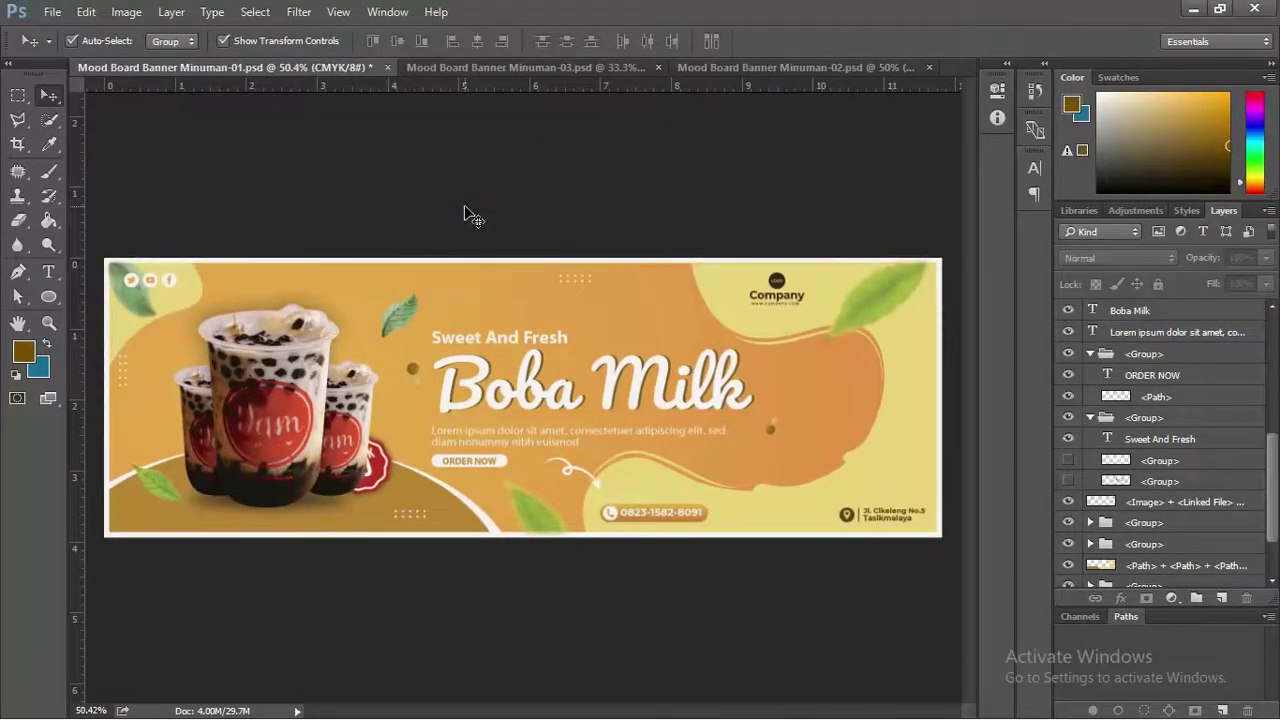
{"action": "left_click", "coordinate": [434, 67]}
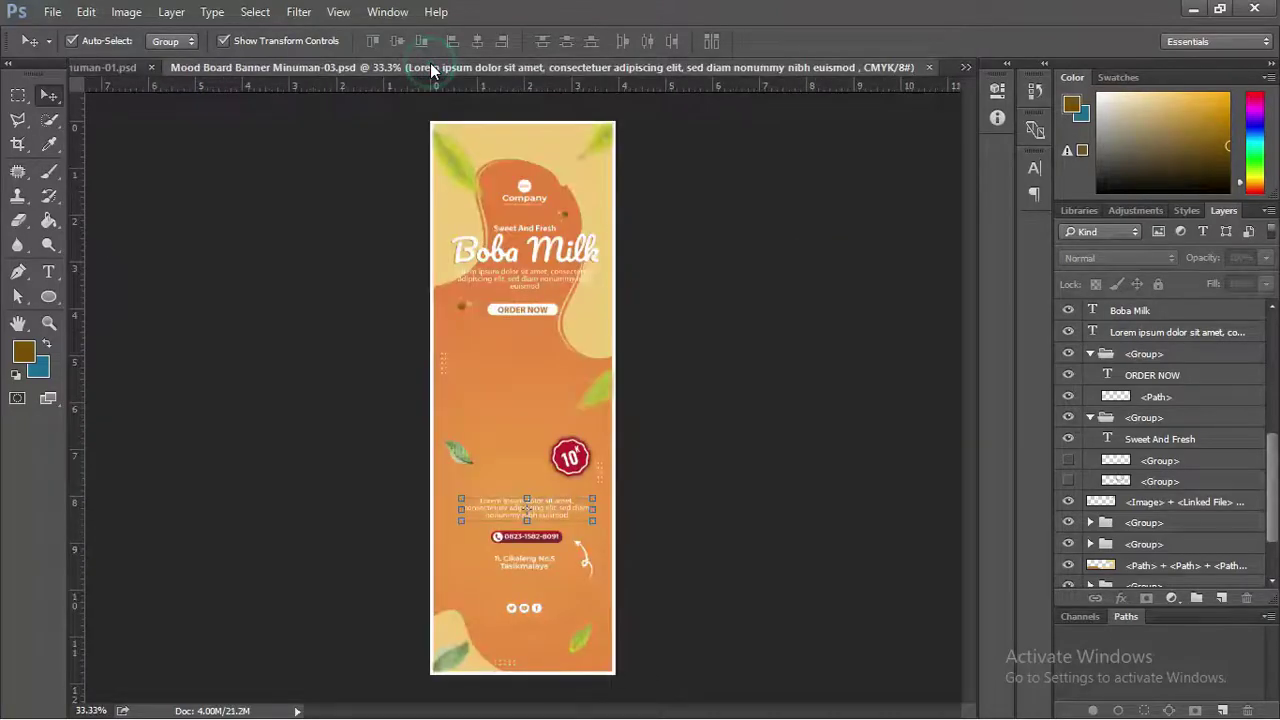
{"action": "left_click", "coordinate": [966, 69]}
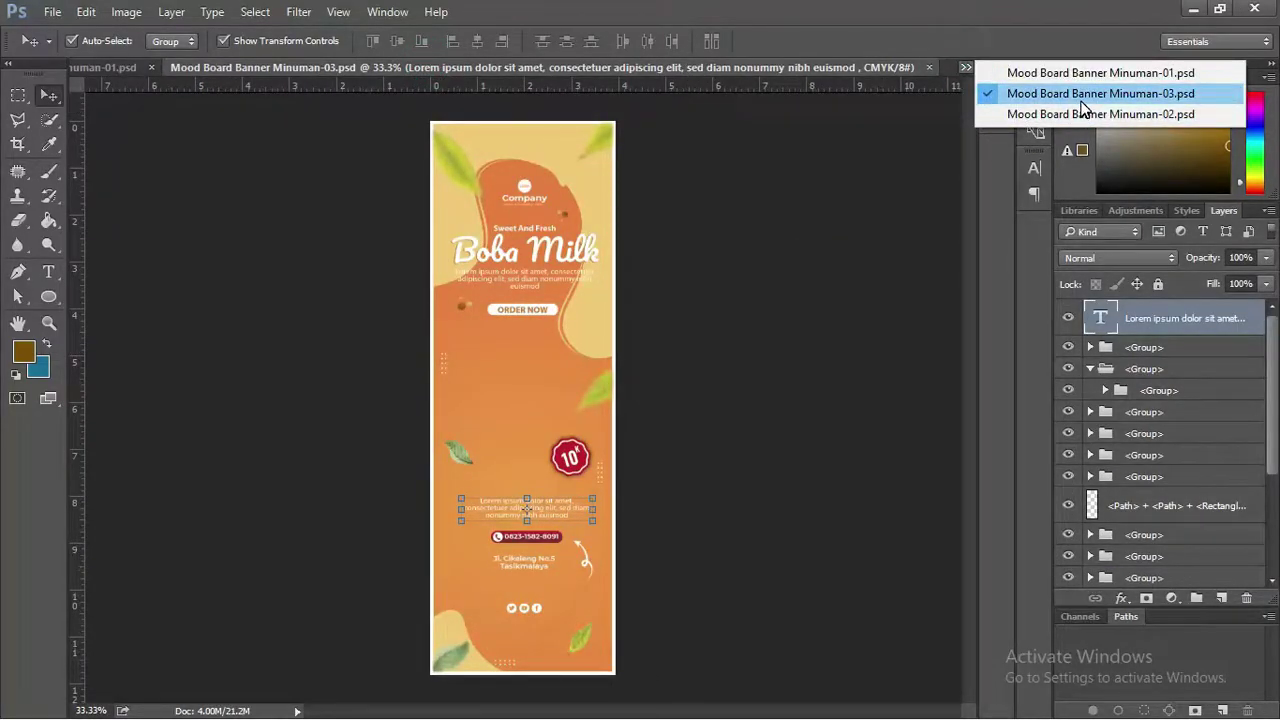
{"action": "left_click", "coordinate": [1090, 114]}
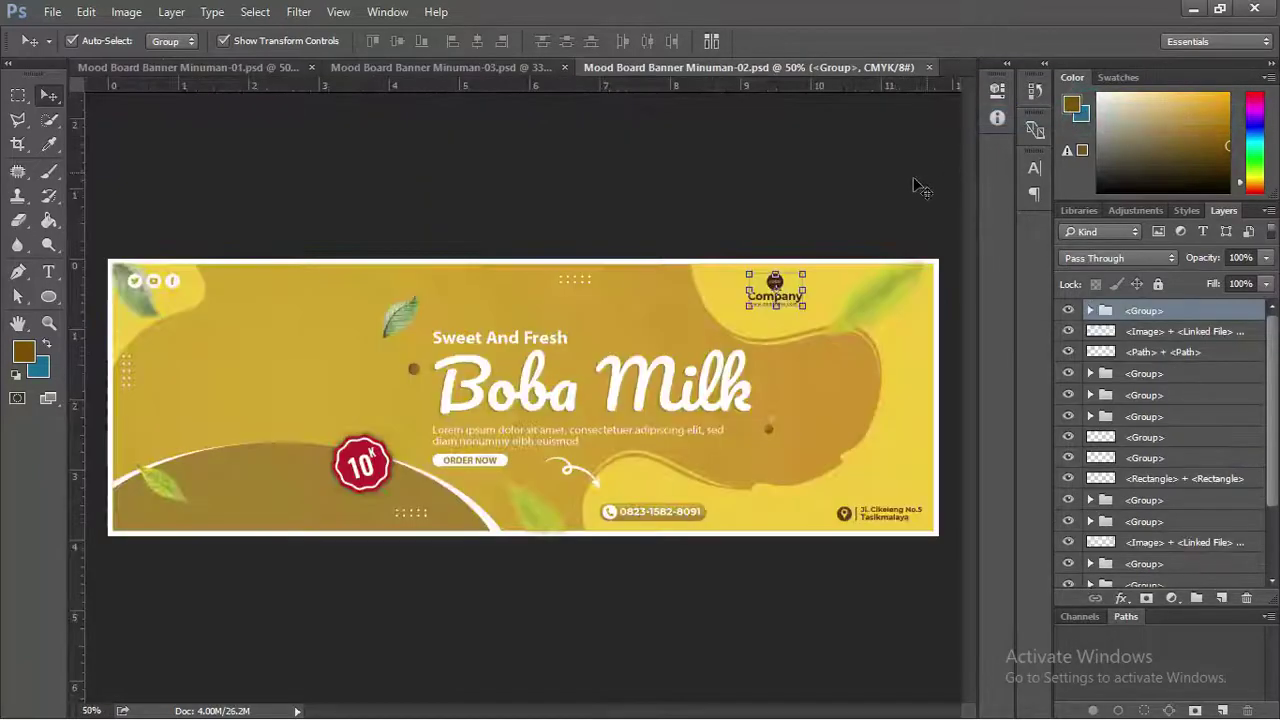
Switch to File Explorer and open the Banner Minuman 1 file from the CDR folder in CorelDRAW X7.
{"action": "key", "text": "alt+Tab"}
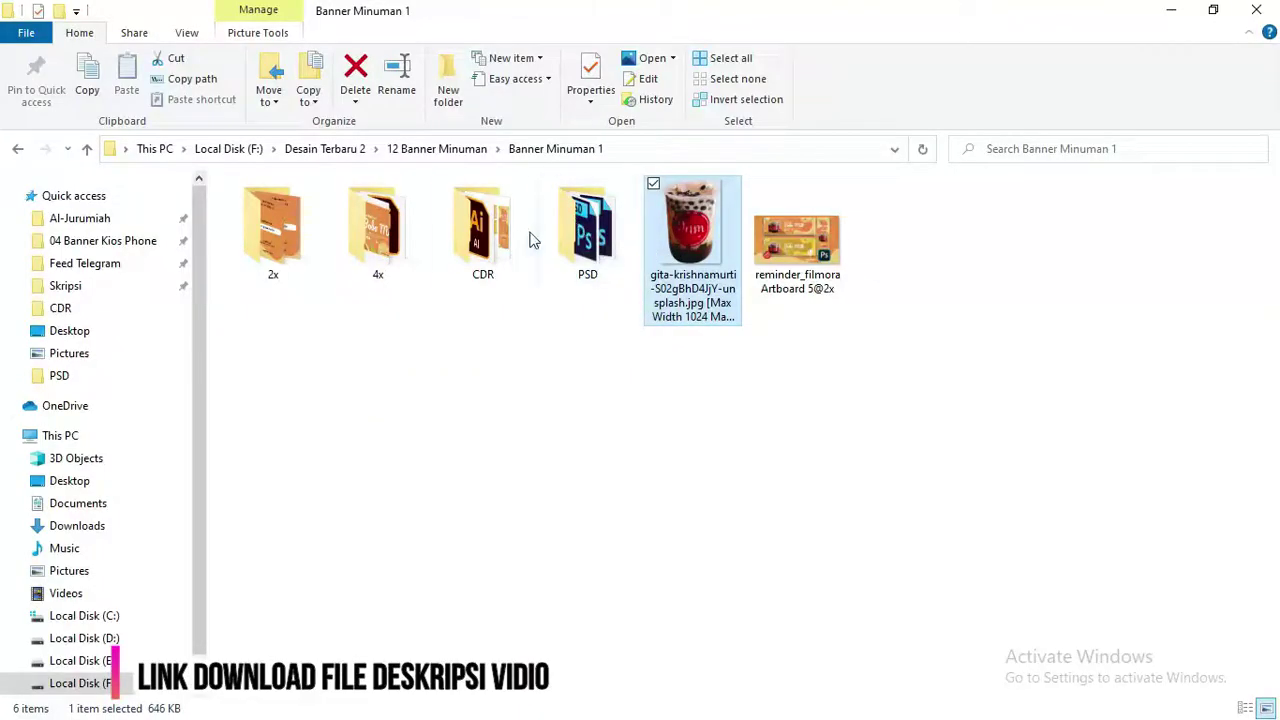
{"action": "double_click", "coordinate": [495, 228]}
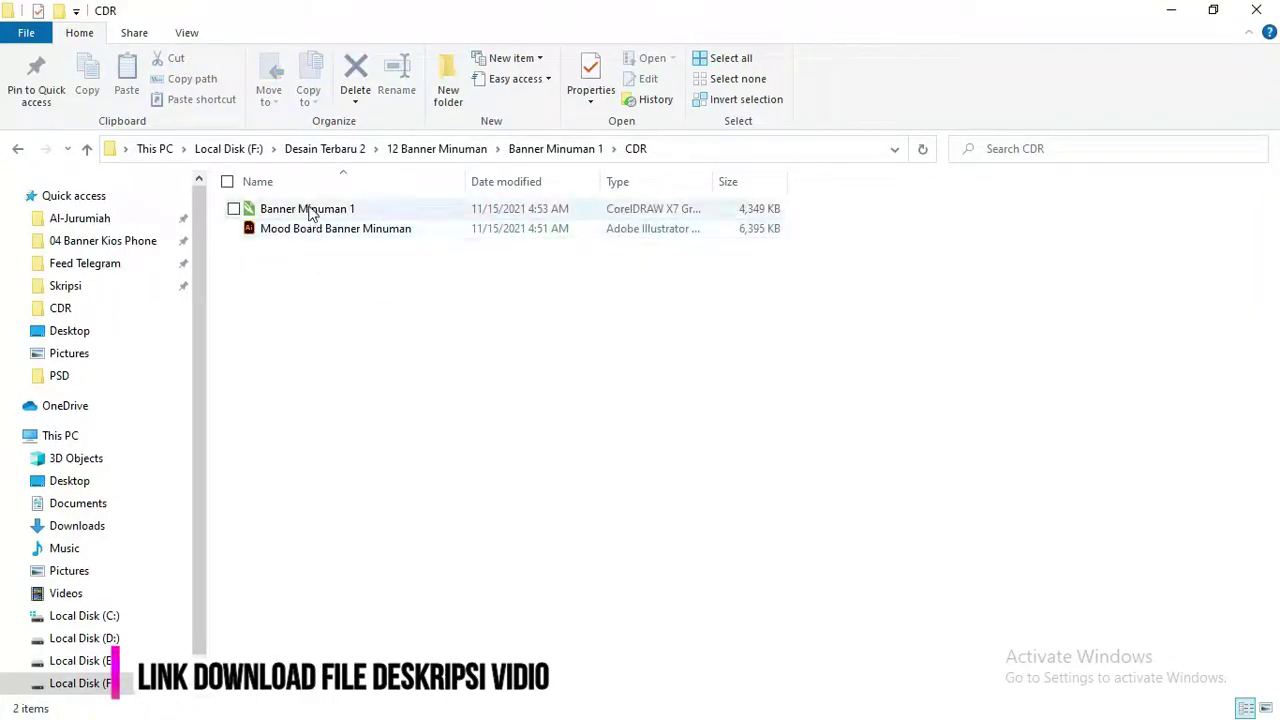
{"action": "left_click", "coordinate": [307, 208]}
{"action": "right_click", "coordinate": [312, 209]}
{"action": "left_click", "coordinate": [349, 217]}
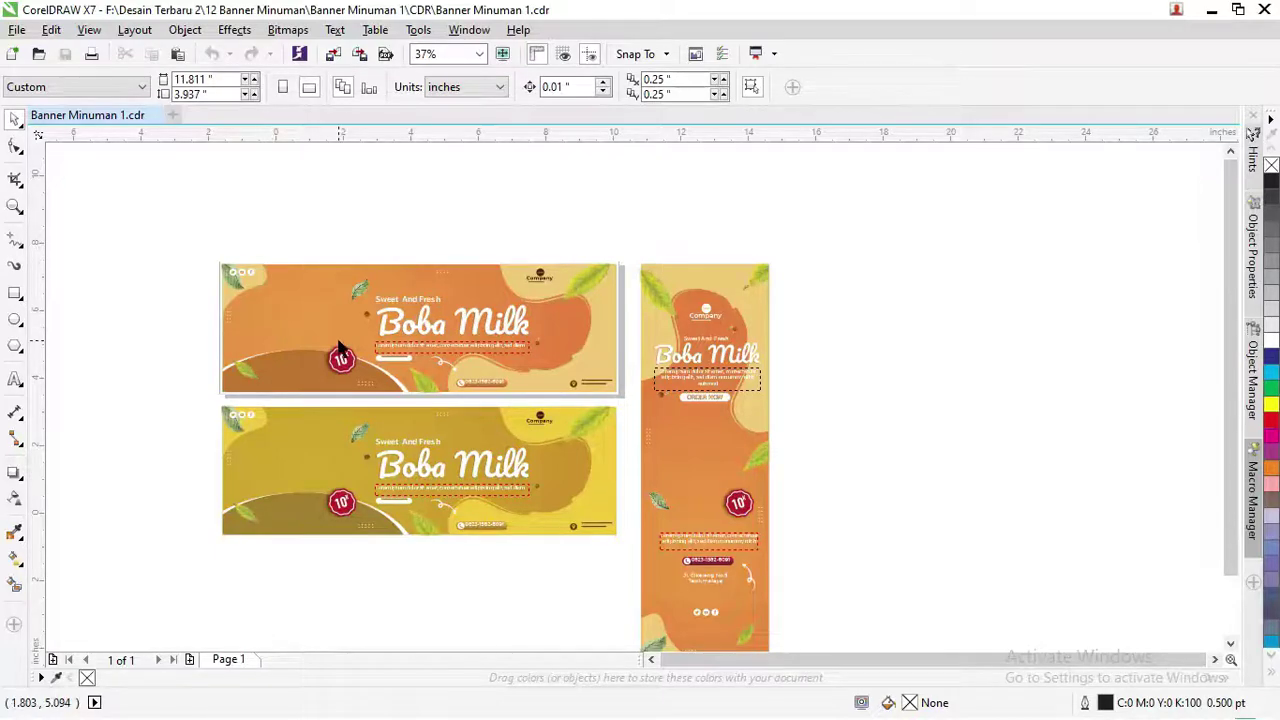
Ungroup the group that holds all three Boba Milk banners.
{"action": "left_click", "coordinate": [591, 278]}
{"action": "scroll", "coordinate": [585, 283], "scroll_direction": "up", "scroll_amount": 2}
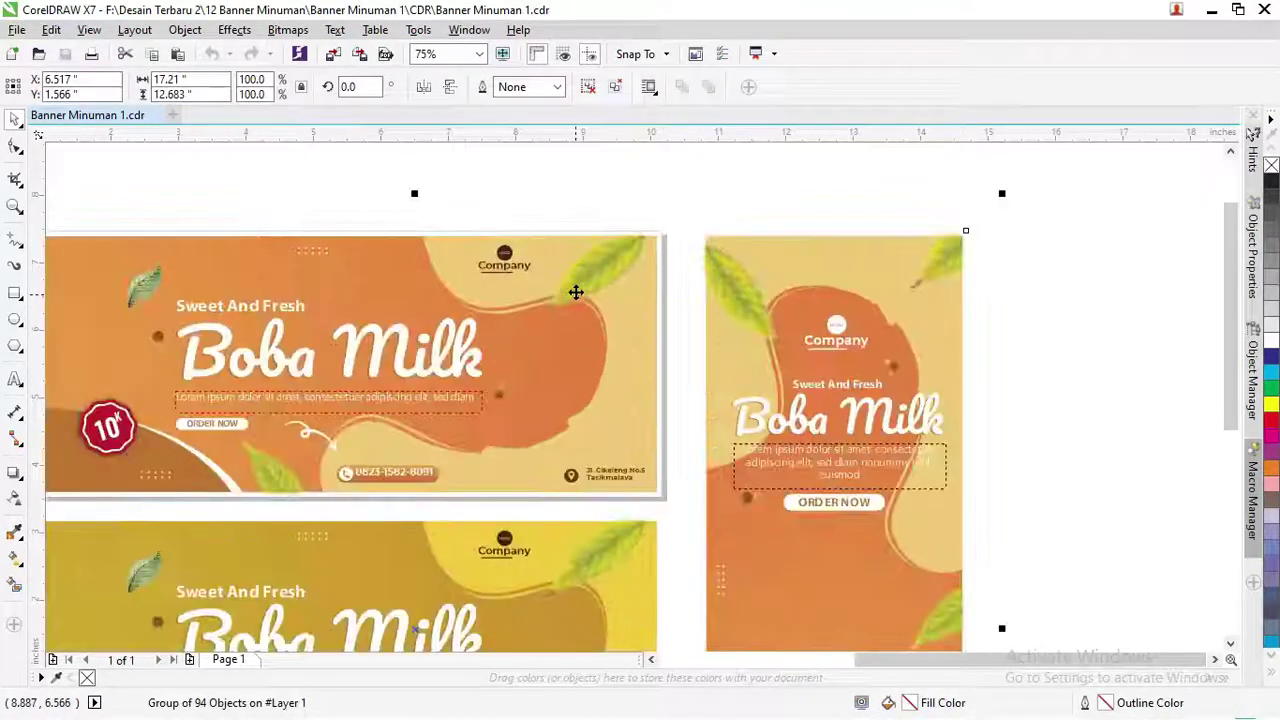
{"action": "right_click", "coordinate": [577, 298]}
{"action": "scroll", "coordinate": [580, 300], "scroll_direction": "down", "scroll_amount": 2}
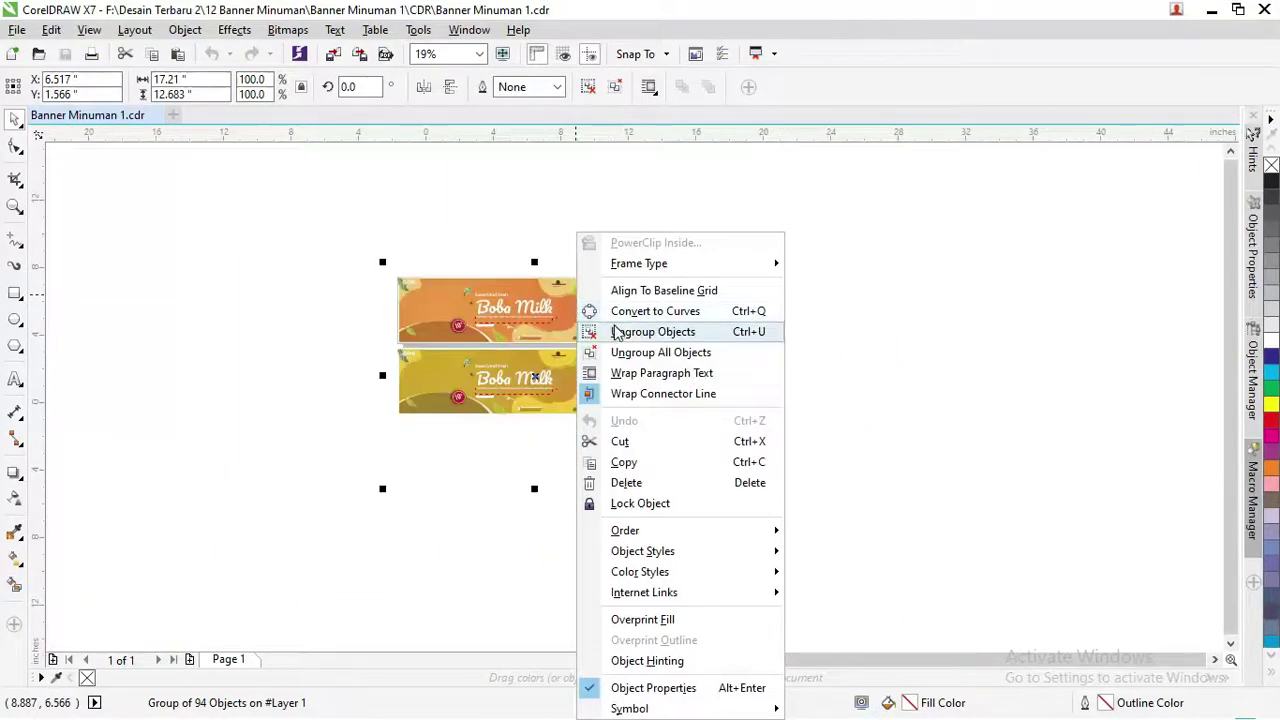
{"action": "left_click", "coordinate": [652, 331]}
Delete the vertical banner and the stray green leaf beside the orange banner.
{"action": "left_click_drag", "start_coordinate": [757, 520], "coordinate": [618, 362]}
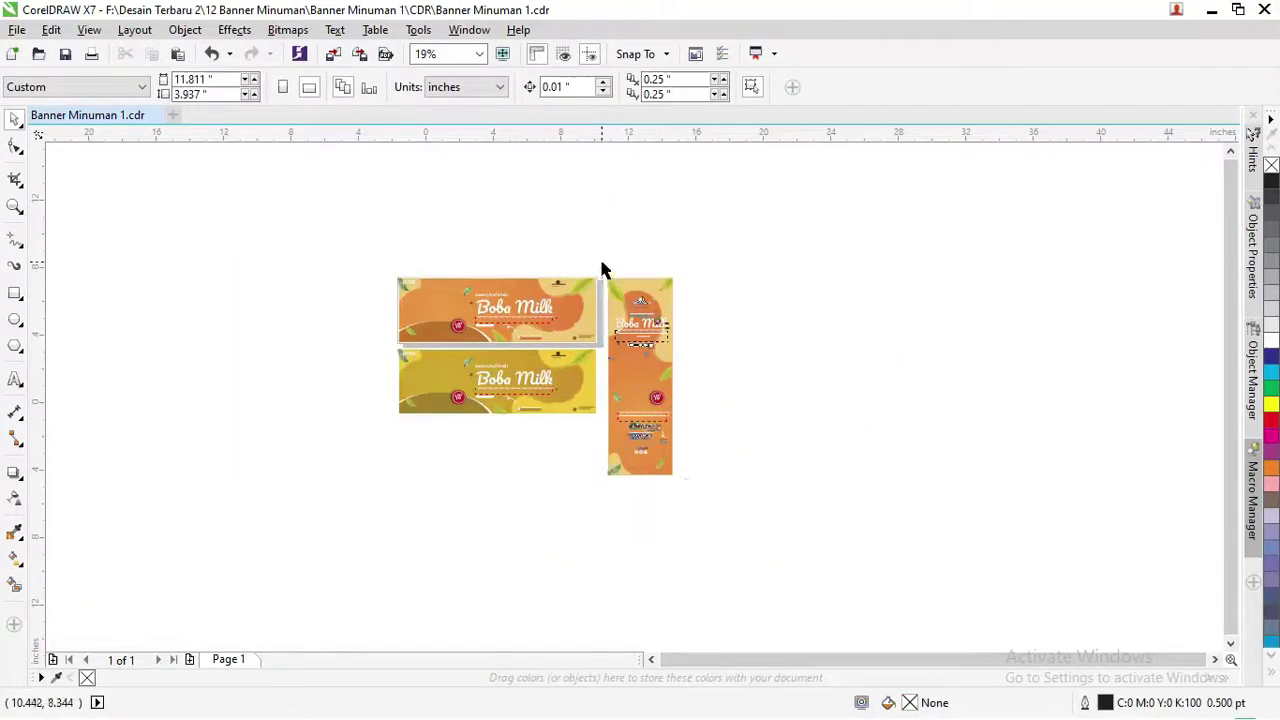
{"action": "left_click_drag", "start_coordinate": [707, 319], "coordinate": [847, 305]}
{"action": "key", "text": "Delete"}
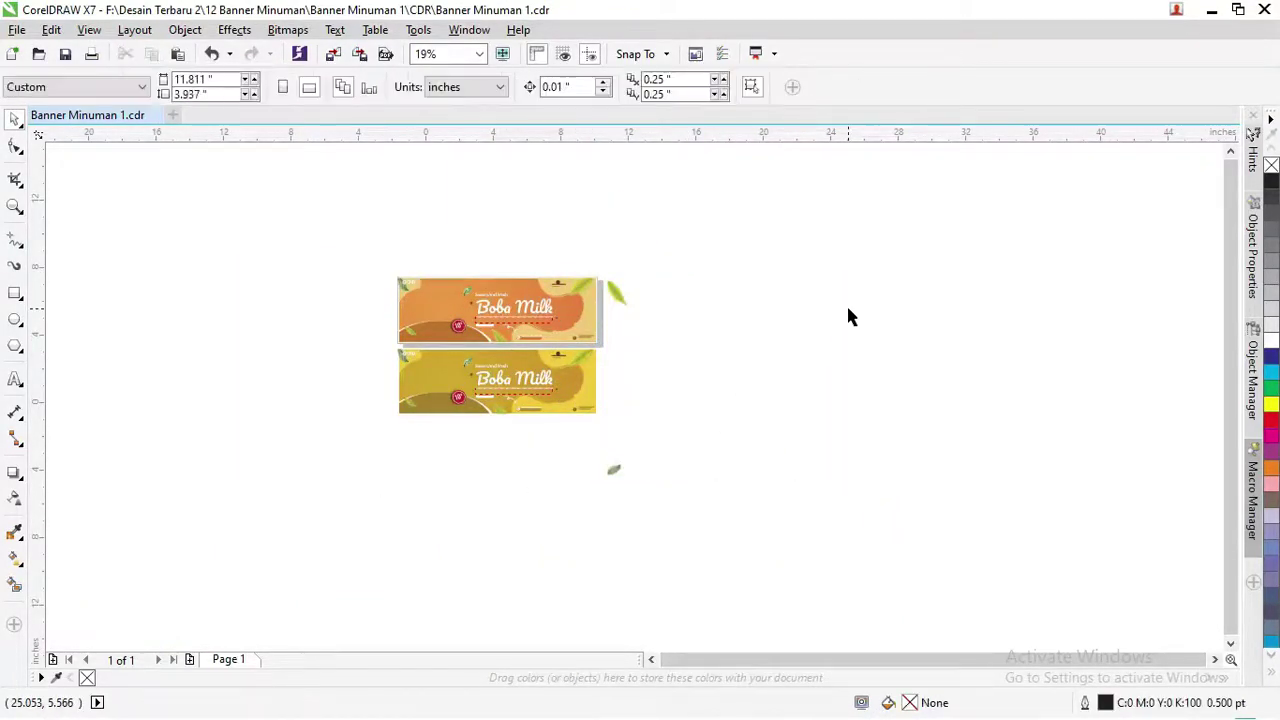
{"action": "left_click", "coordinate": [616, 292]}
{"action": "scroll", "coordinate": [617, 290], "scroll_direction": "up", "scroll_amount": 2}
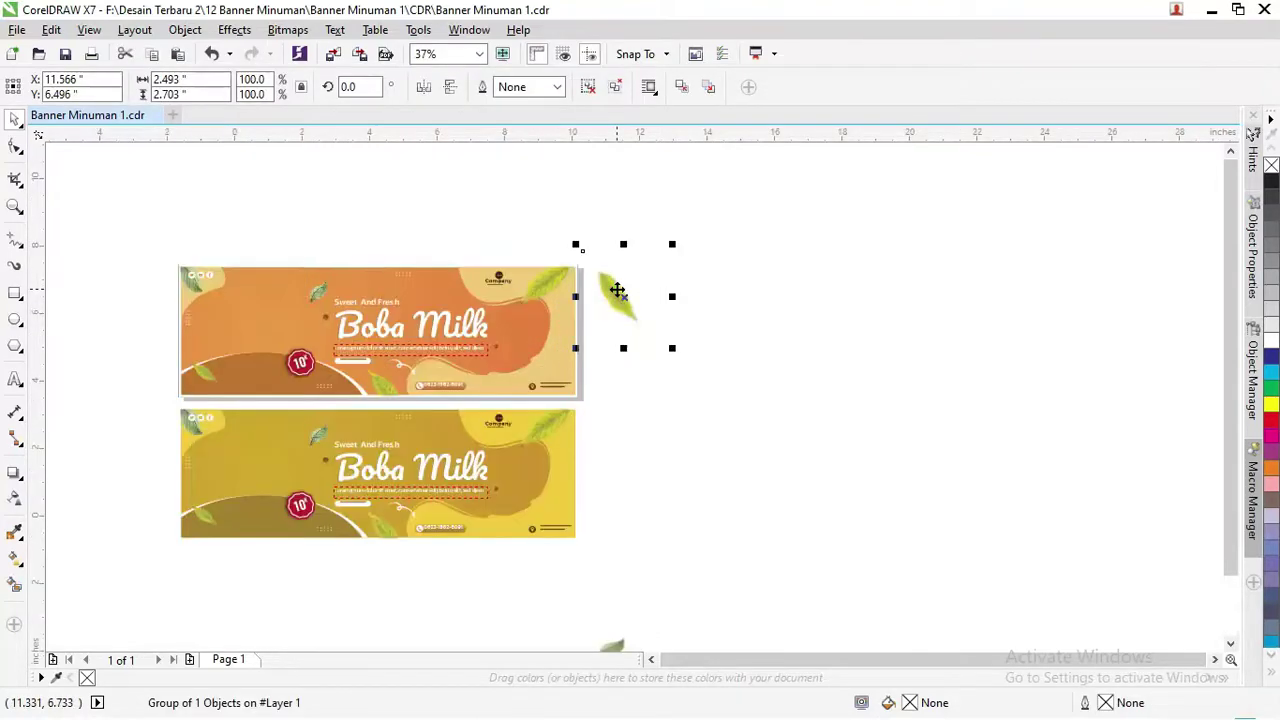
{"action": "key", "text": "Escape"}
{"action": "scroll", "coordinate": [614, 283], "scroll_direction": "down", "scroll_amount": 4}
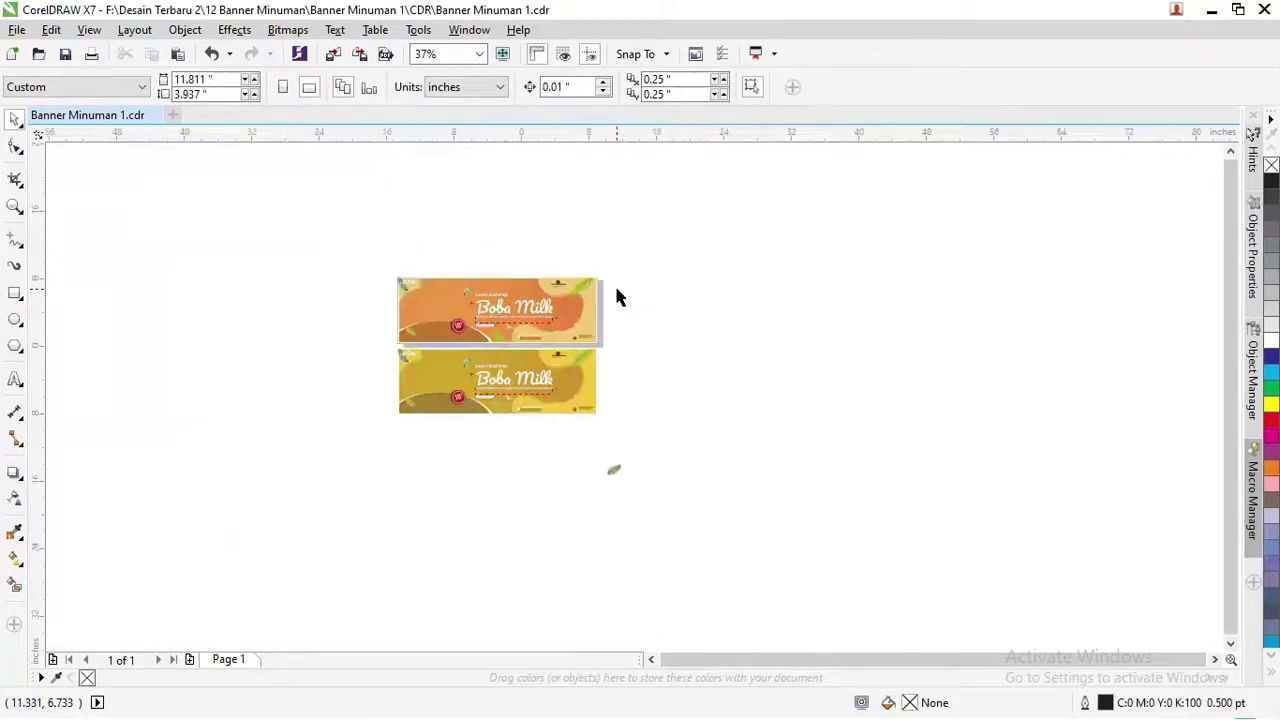
Delete all objects of the yellow banner along with the leftover leaf below it.
{"action": "left_click_drag", "start_coordinate": [690, 463], "coordinate": [483, 322]}
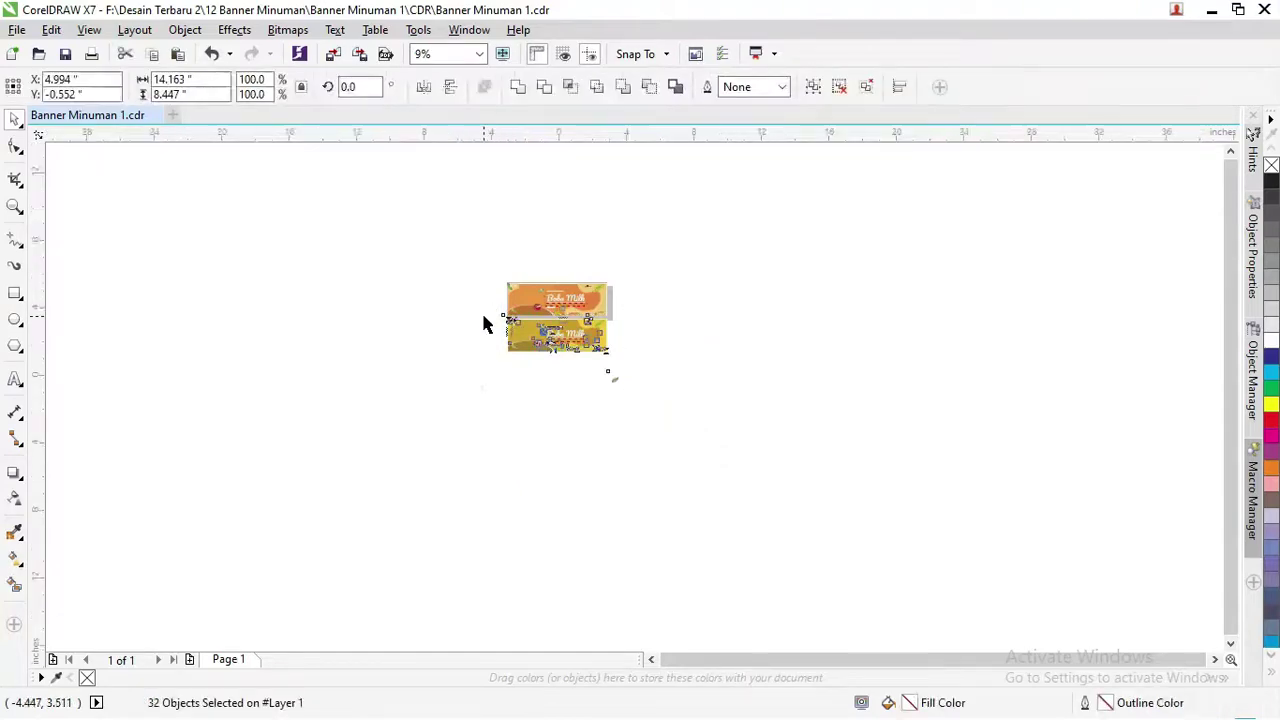
{"action": "scroll", "coordinate": [483, 323], "scroll_direction": "up", "scroll_amount": 4}
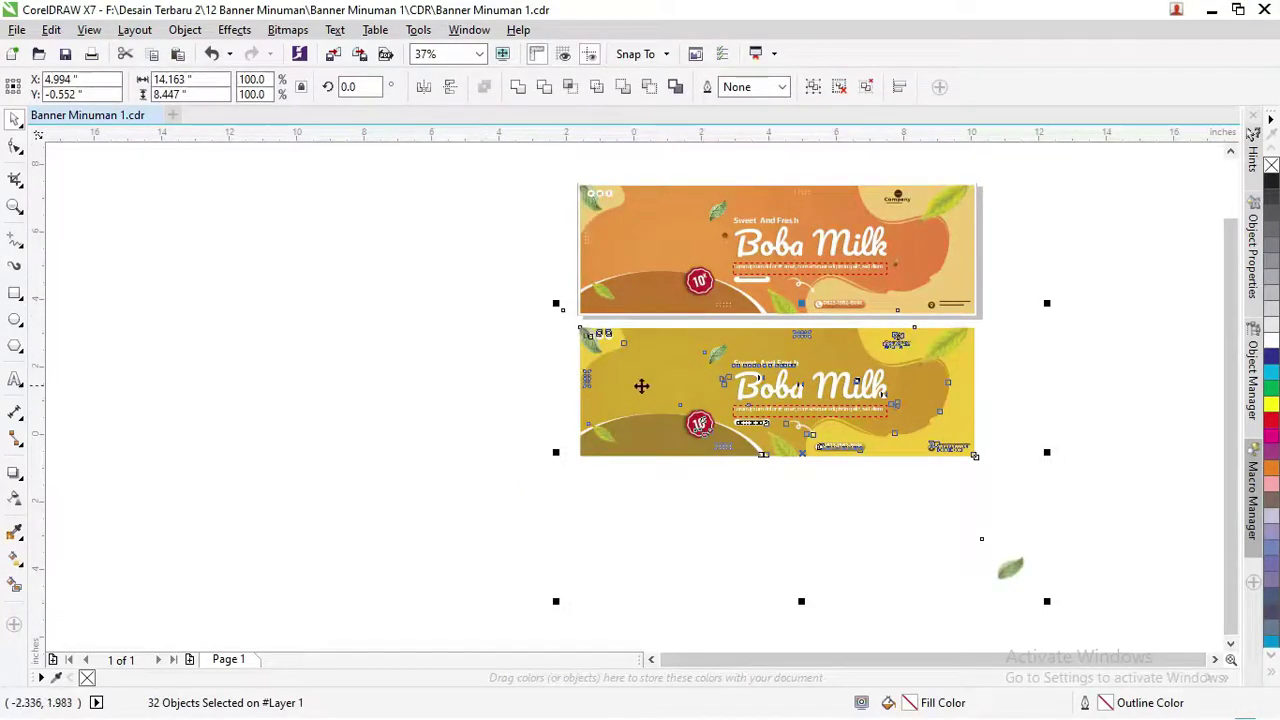
{"action": "key", "text": "Delete"}
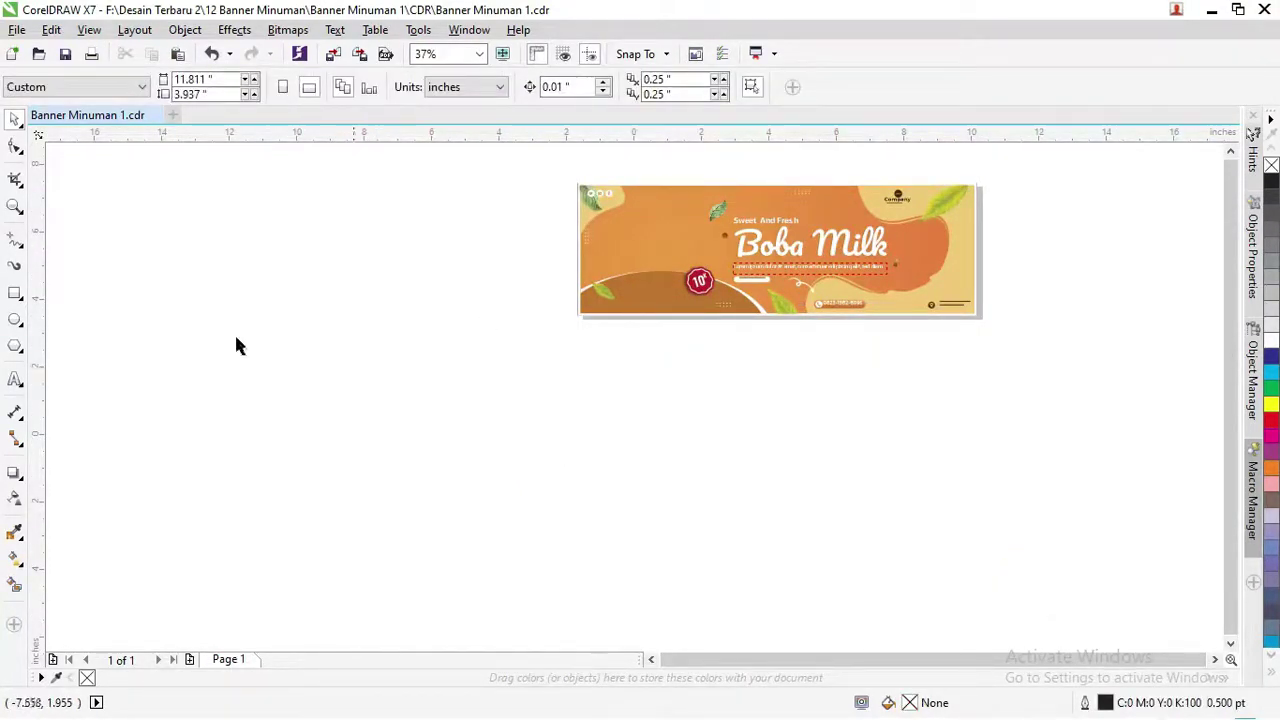
Ungroup all objects of the object group framing the remaining orange banner.
{"action": "key", "text": "z"}
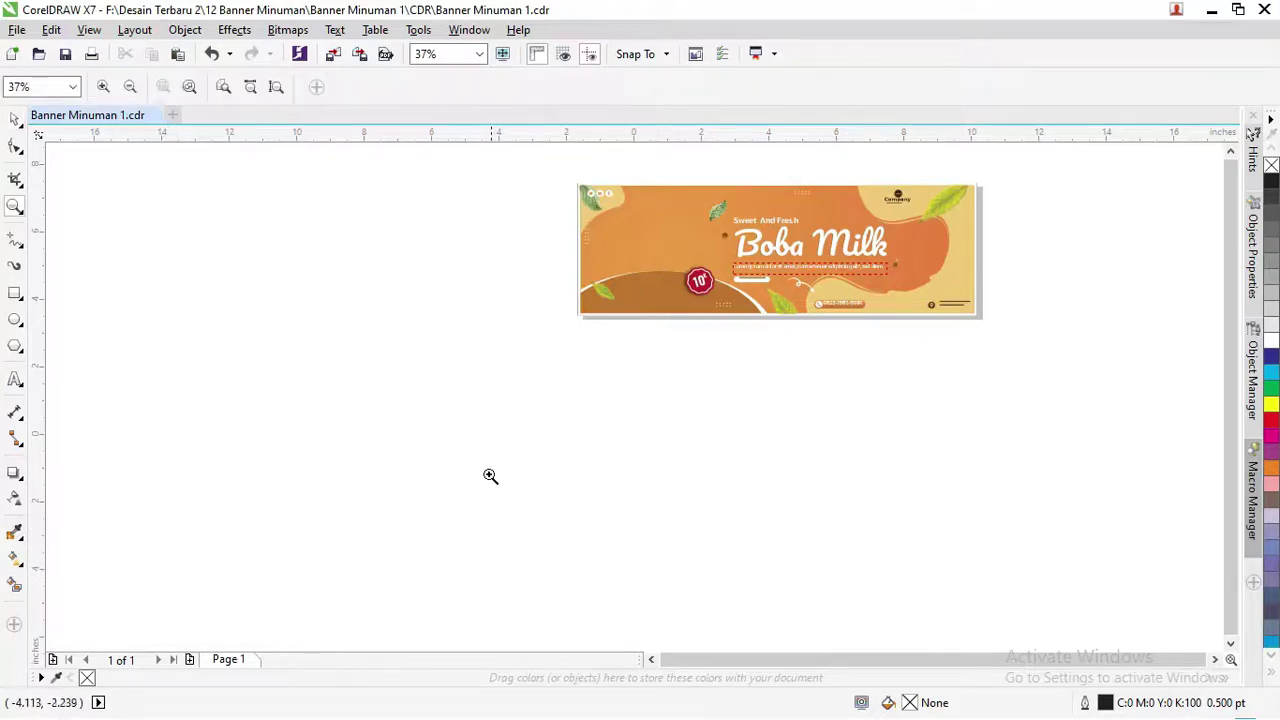
{"action": "left_click_drag", "start_coordinate": [557, 163], "coordinate": [1040, 306]}
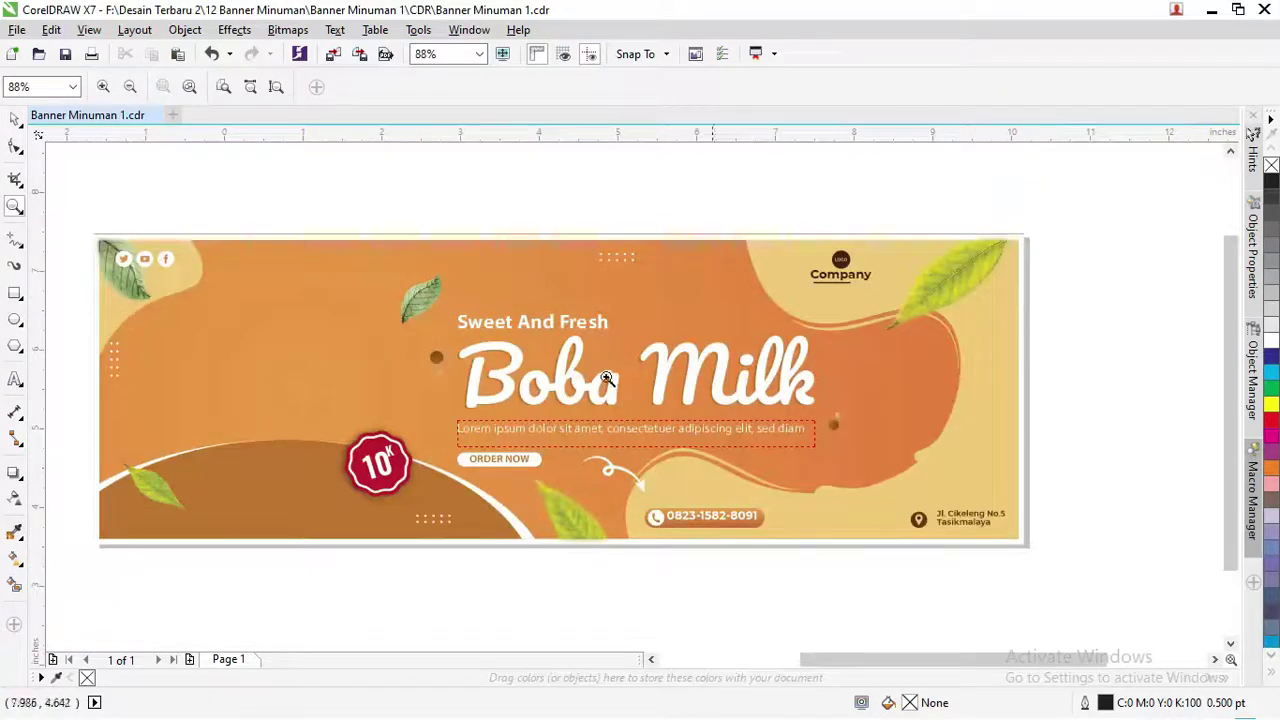
{"action": "left_click", "coordinate": [12, 119]}
{"action": "left_click", "coordinate": [277, 163]}
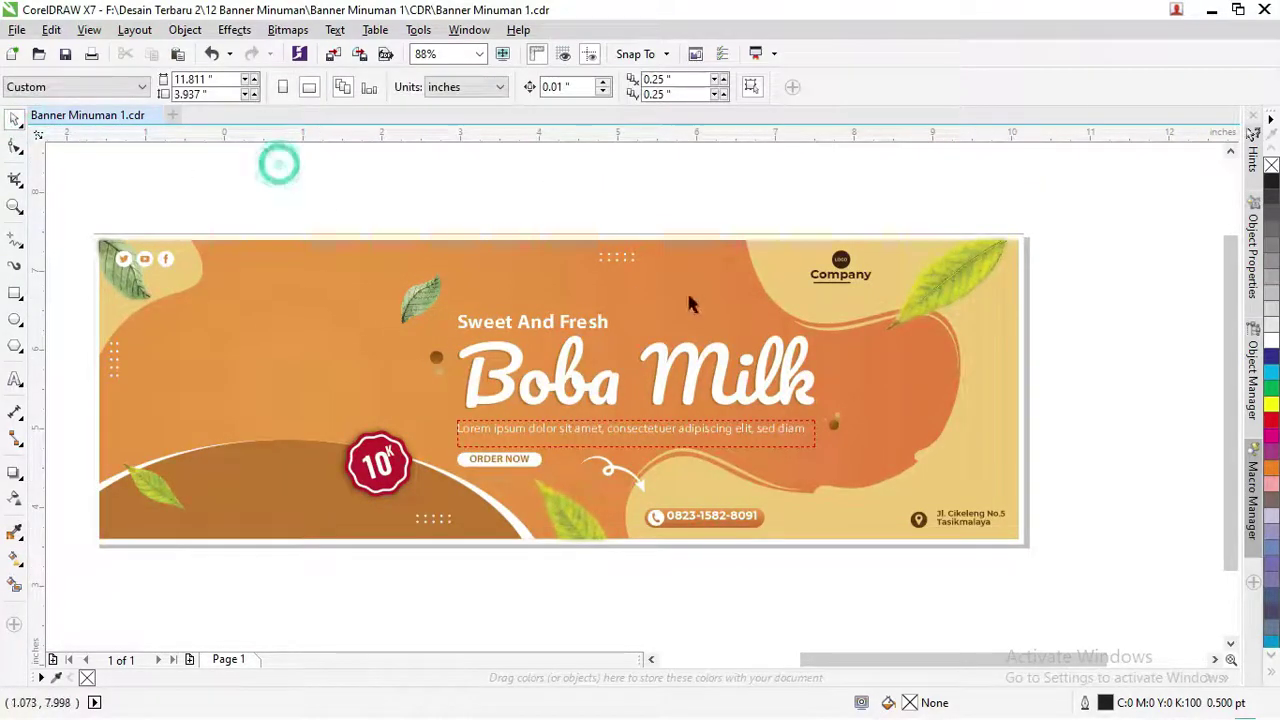
{"action": "left_click", "coordinate": [963, 276]}
{"action": "right_click", "coordinate": [963, 276]}
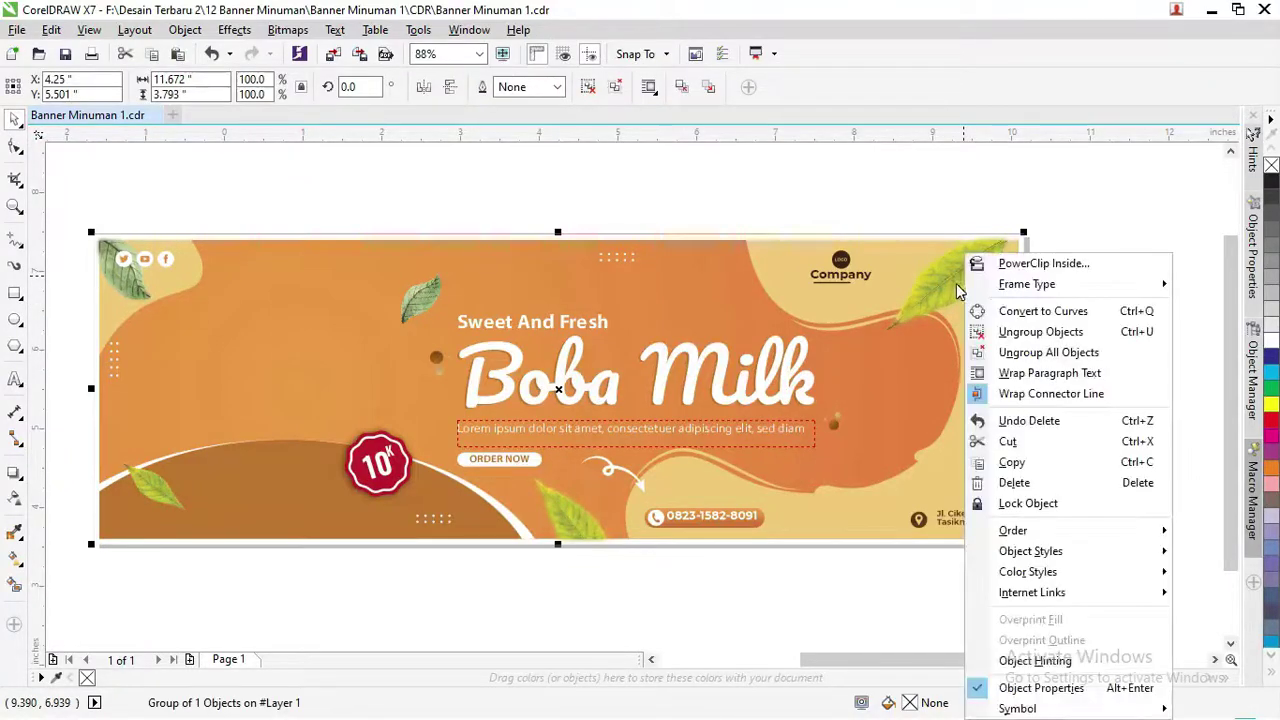
{"action": "left_click", "coordinate": [1040, 352]}
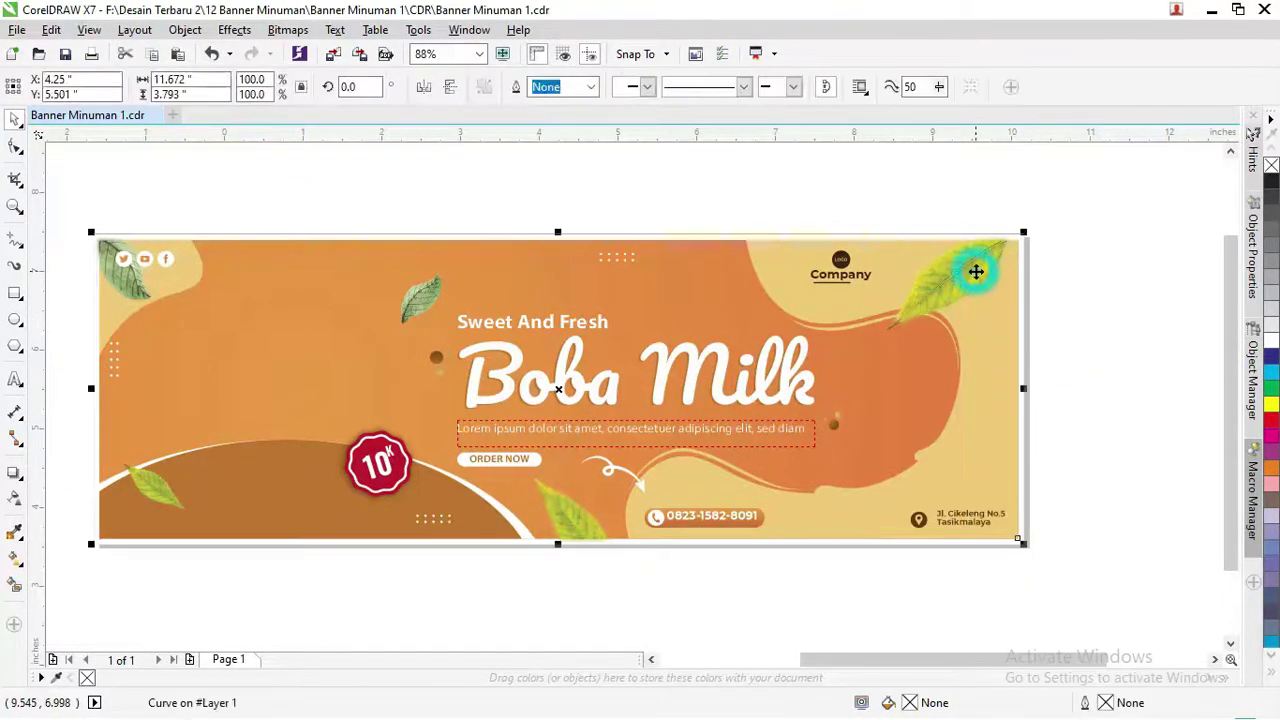
Remove the sharp leaf covering the blurred leaf in the orange banner's upper-right corner.
{"action": "left_click_drag", "start_coordinate": [972, 270], "coordinate": [971, 368]}
{"action": "key", "text": "Escape"}
{"action": "left_click_drag", "start_coordinate": [968, 291], "coordinate": [948, 258]}
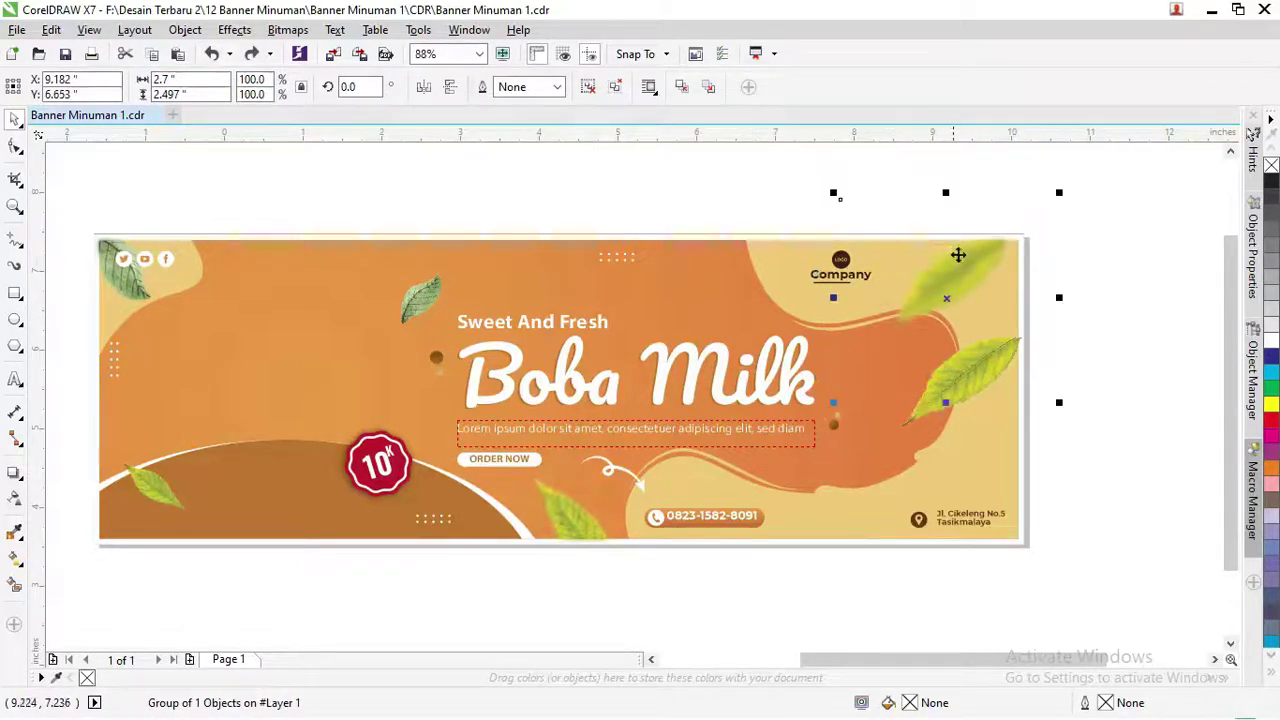
{"action": "left_click", "coordinate": [1154, 314]}
{"action": "left_click_drag", "start_coordinate": [998, 370], "coordinate": [1036, 319]}
{"action": "left_click", "coordinate": [1036, 319]}
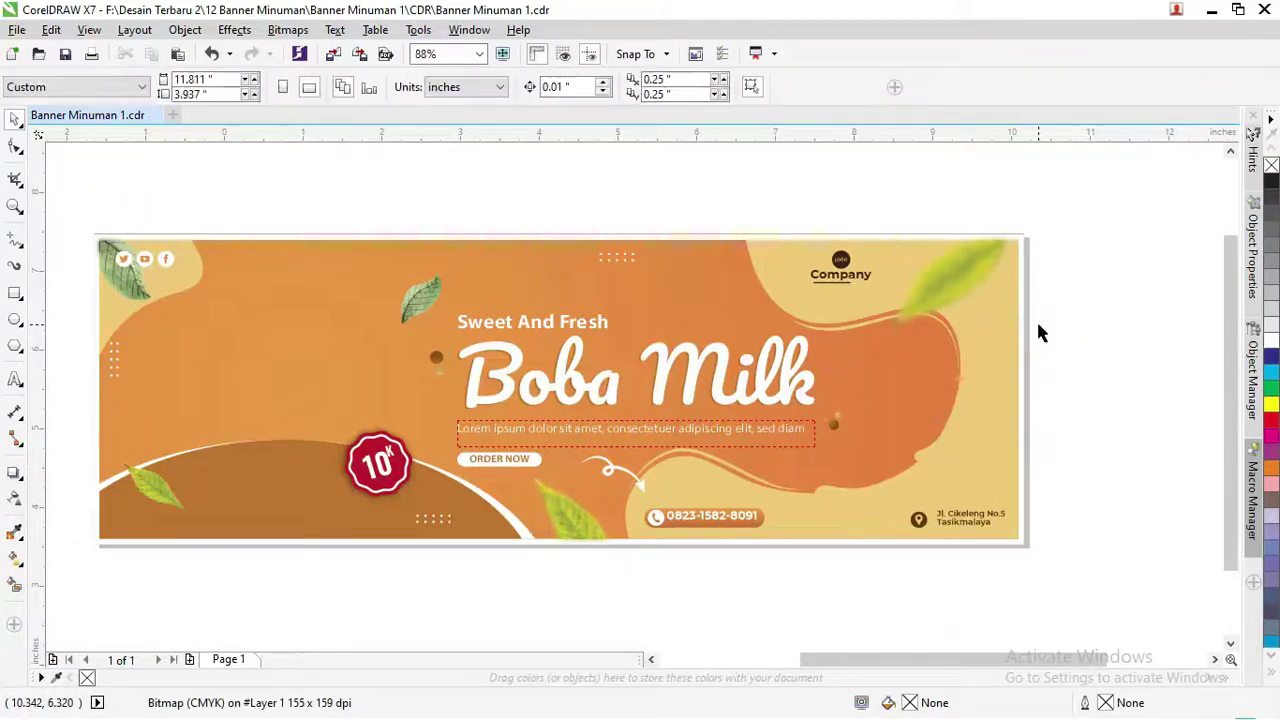
Remove the sharp leaves covering the blurred ones at the banner's bottom centre and upper-left corner, keeping the lower-left leaf in place.
{"action": "left_click_drag", "start_coordinate": [580, 508], "coordinate": [505, 543]}
{"action": "left_click", "coordinate": [505, 543]}
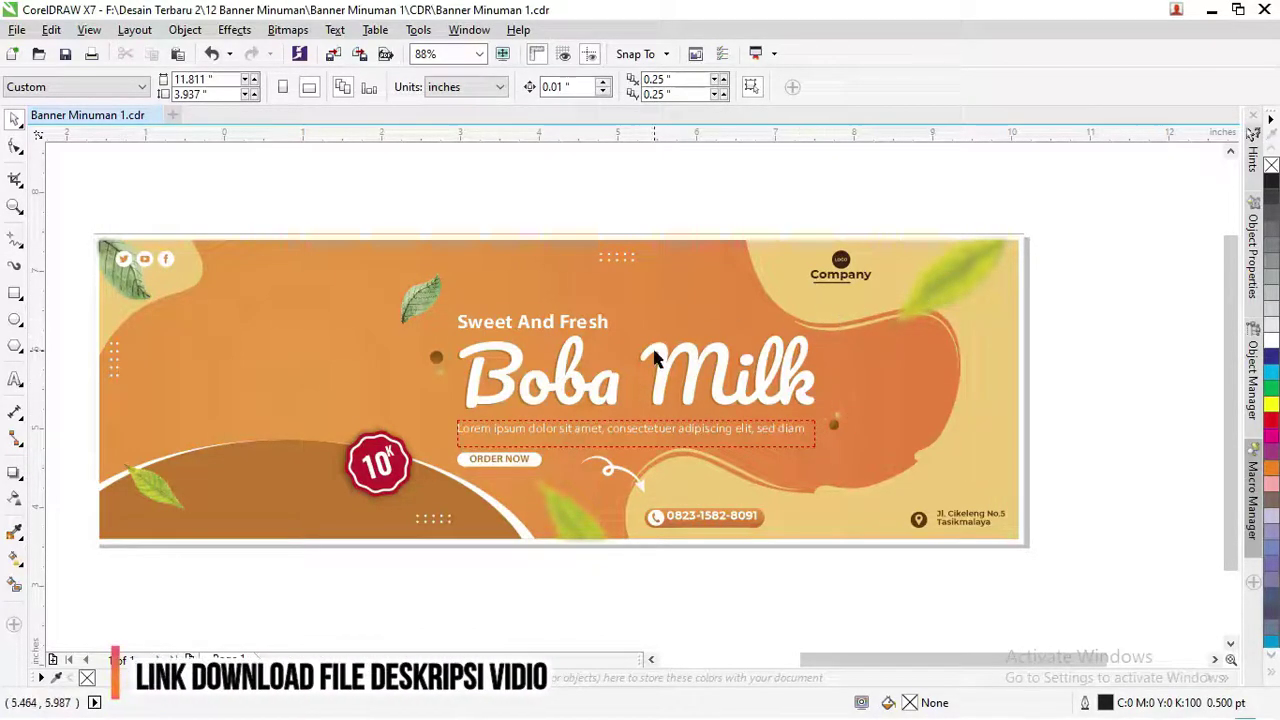
{"action": "left_click_drag", "start_coordinate": [138, 310], "coordinate": [93, 302]}
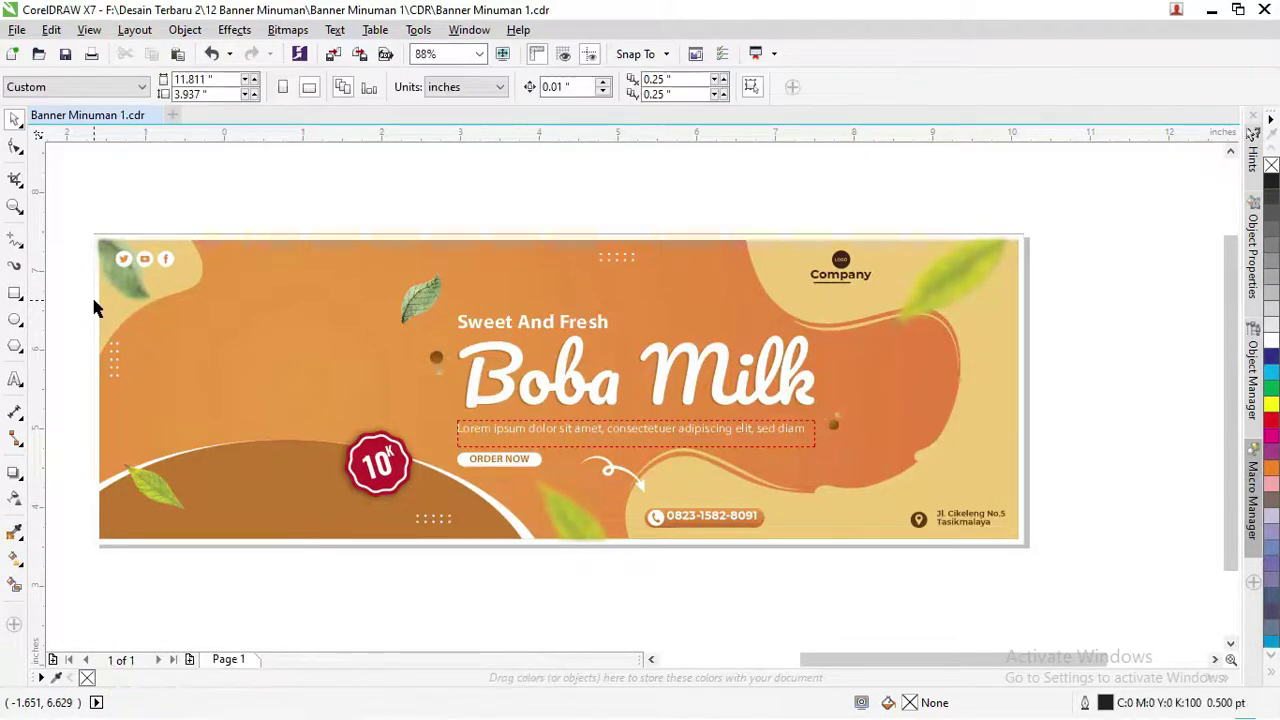
{"action": "mouse_move", "coordinate": [172, 486]}
{"action": "left_mouse_down"}
{"action": "mouse_move", "coordinate": [155, 510]}
{"action": "mouse_move", "coordinate": [186, 500]}
{"action": "left_mouse_up"}
{"action": "key", "text": "ctrl+z"}
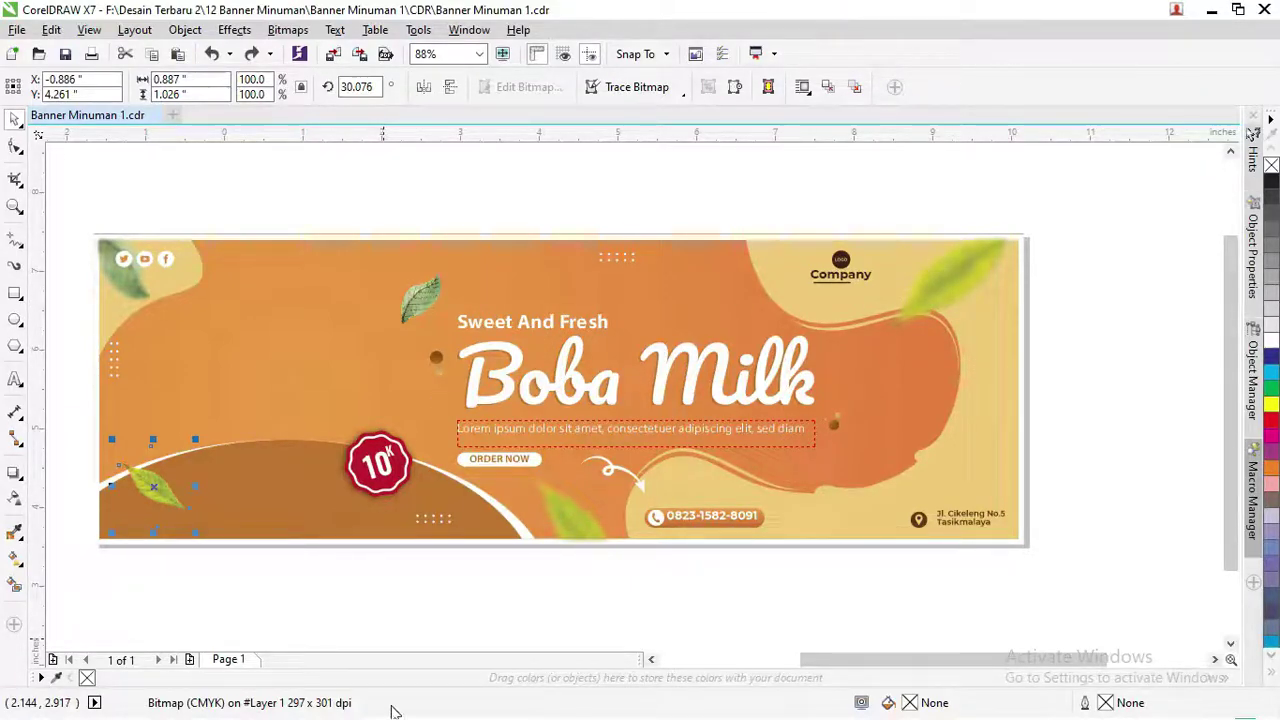
Import the boba cup image from the Banner Minuman 1 folder into the CorelDRAW banner document.
{"action": "key", "text": "alt+Tab"}
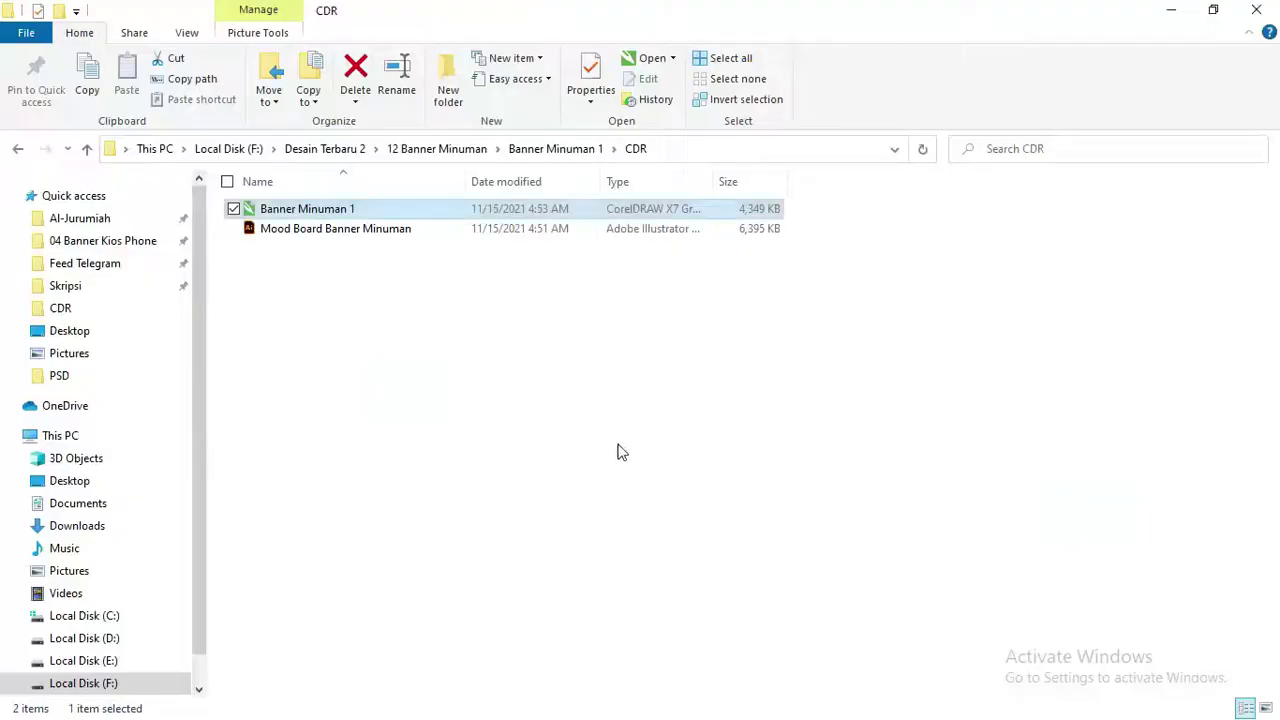
{"action": "left_click", "coordinate": [454, 326]}
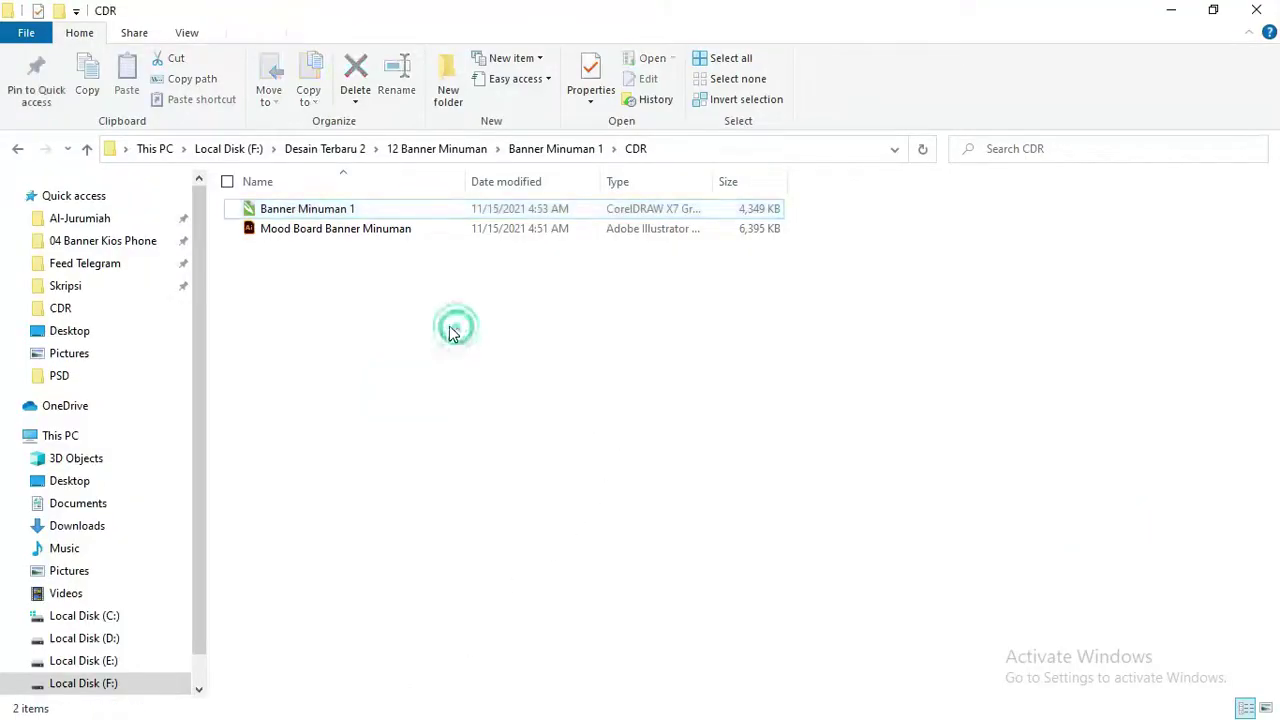
{"action": "left_click", "coordinate": [524, 160]}
{"action": "left_click", "coordinate": [683, 330]}
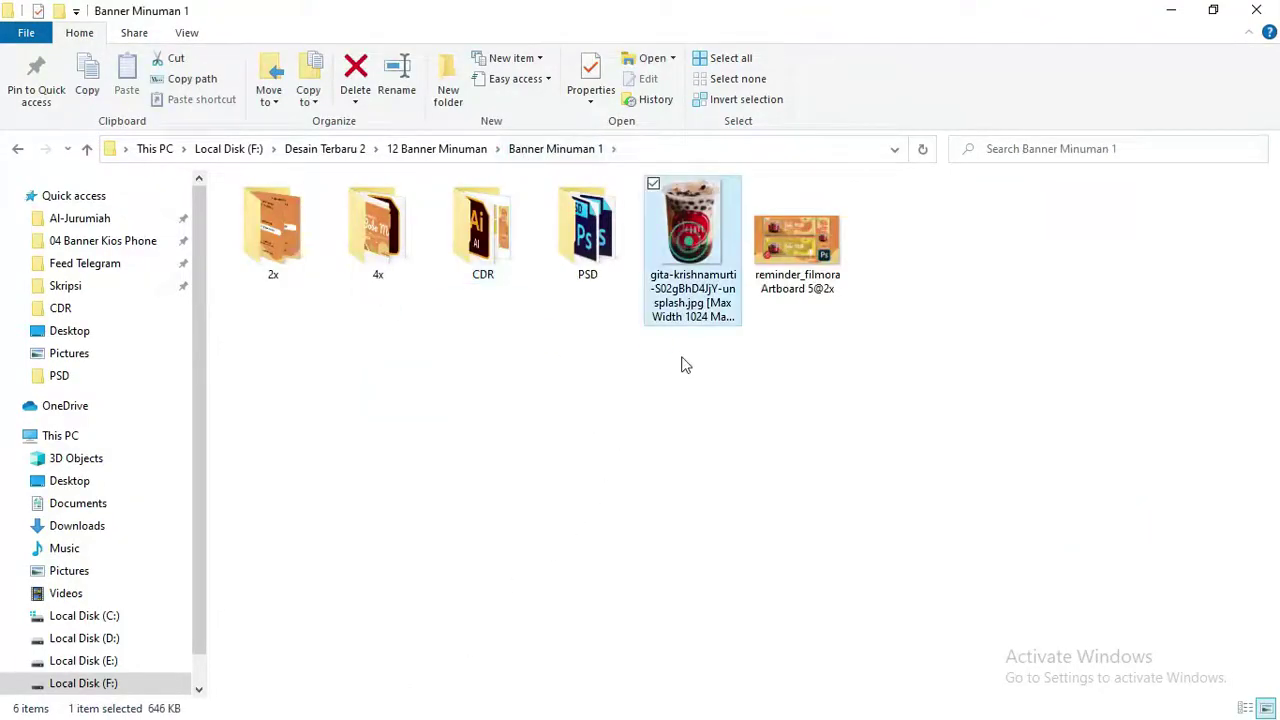
{"action": "key", "text": "alt+Tab"}
{"action": "left_click_drag", "start_coordinate": [682, 362], "coordinate": [682, 362]}
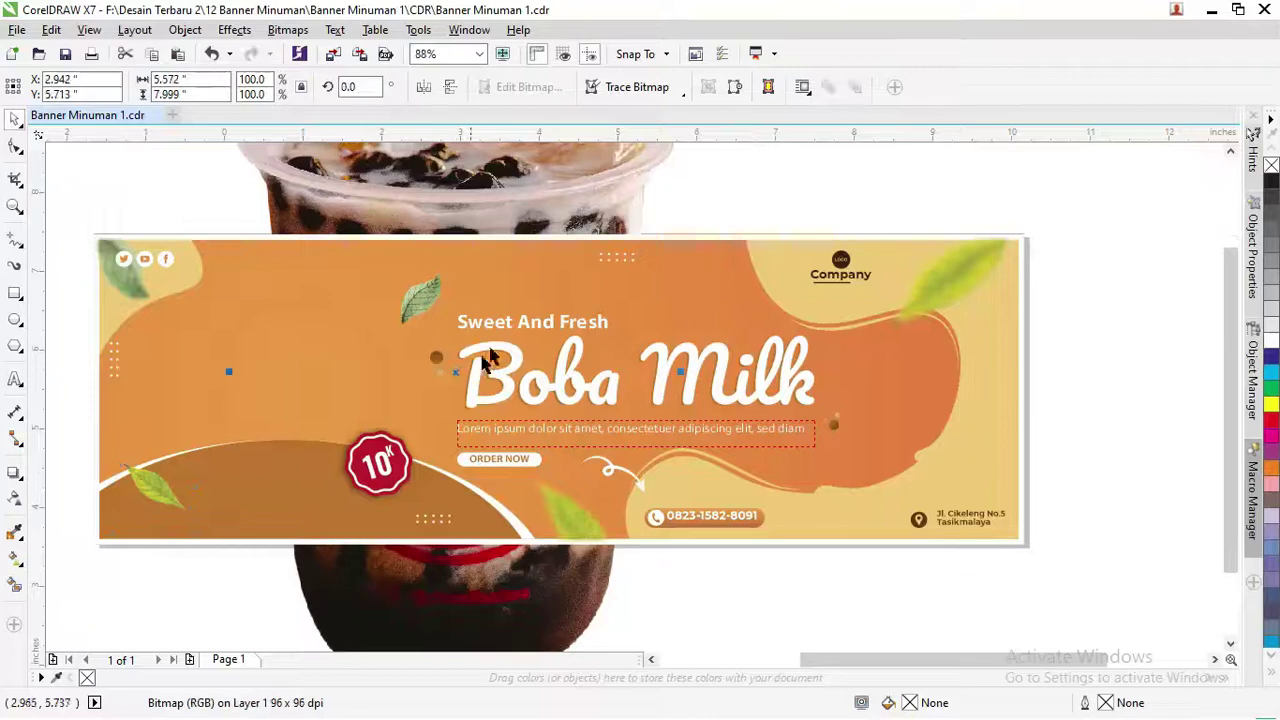
Bring the boba cup image to the front of the page, above the banner.
{"action": "scroll", "coordinate": [555, 430], "scroll_direction": "down", "scroll_amount": 2}
{"action": "right_click", "coordinate": [540, 278]}
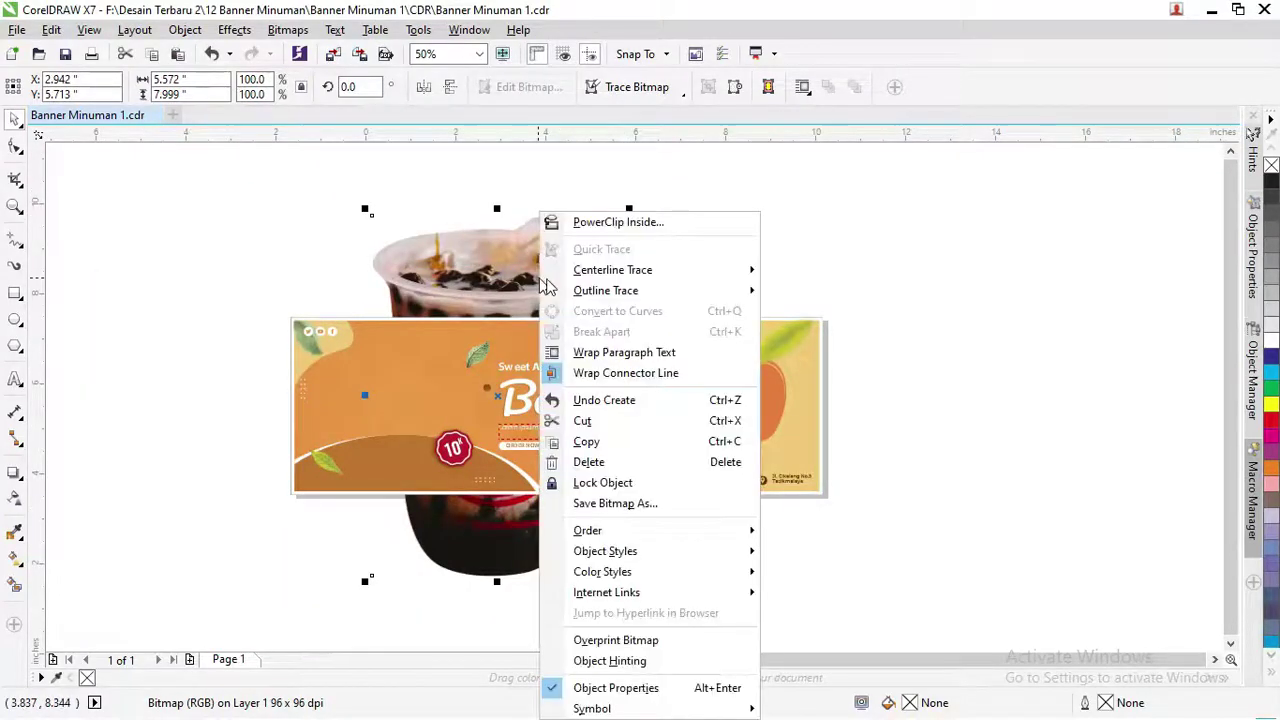
{"action": "mouse_move", "coordinate": [697, 537]}
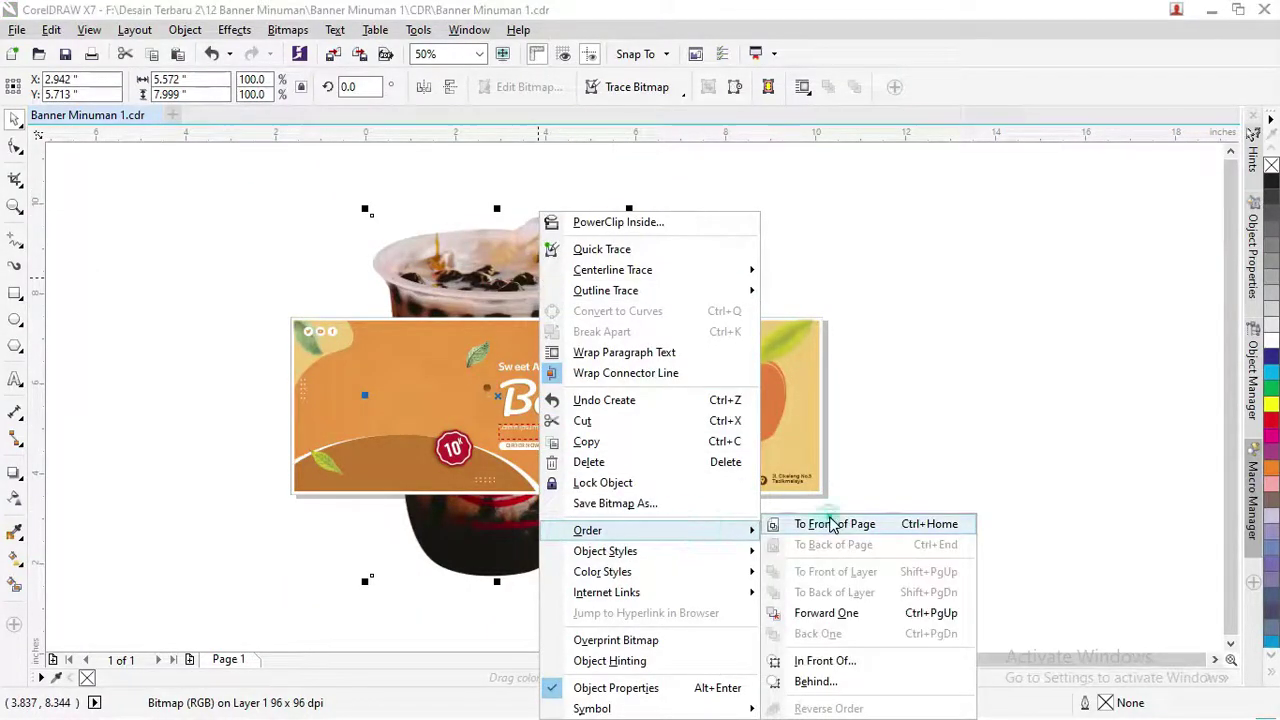
{"action": "left_click", "coordinate": [834, 524]}
Scale the boba cup to about 40.5% and place it over the brown curve in the banner's left part.
{"action": "left_click_drag", "start_coordinate": [622, 215], "coordinate": [475, 432]}
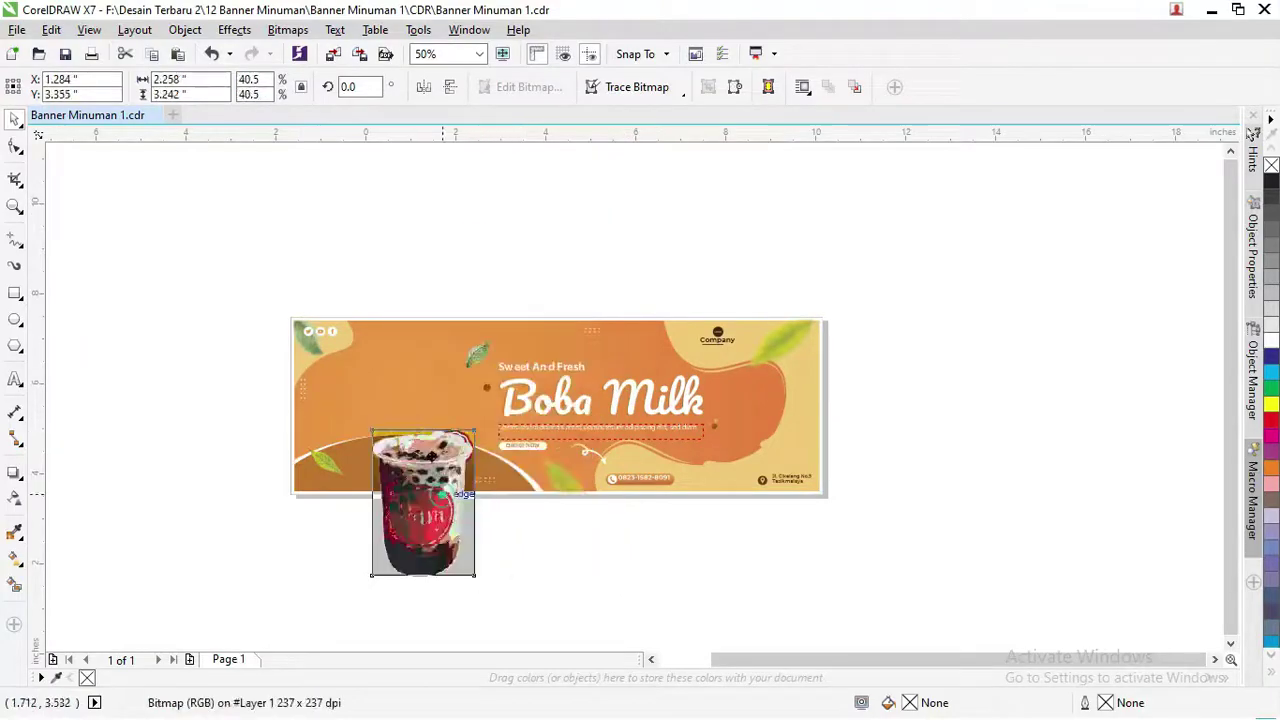
{"action": "left_click_drag", "start_coordinate": [420, 500], "coordinate": [385, 390]}
{"action": "scroll", "coordinate": [414, 400], "scroll_direction": "up", "scroll_amount": 2}
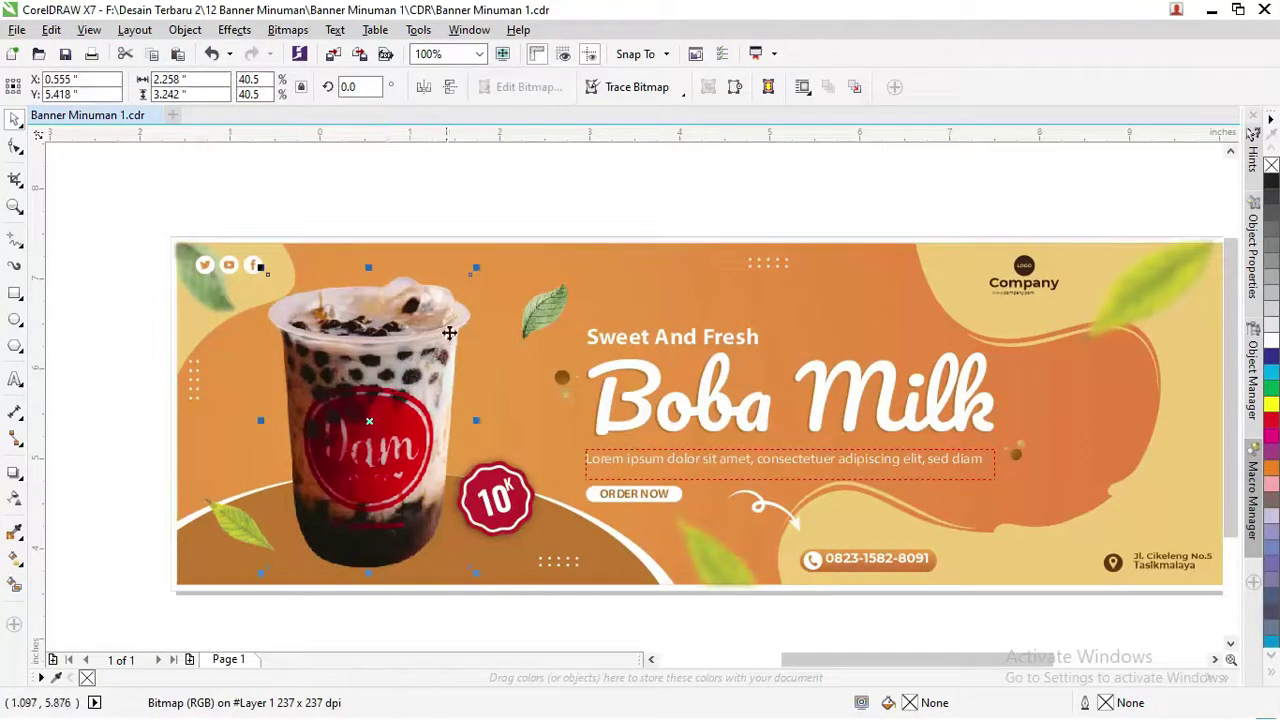
Bring the red 10K price badge to the front, above the boba cup.
{"action": "left_click", "coordinate": [500, 486]}
{"action": "right_click", "coordinate": [502, 487]}
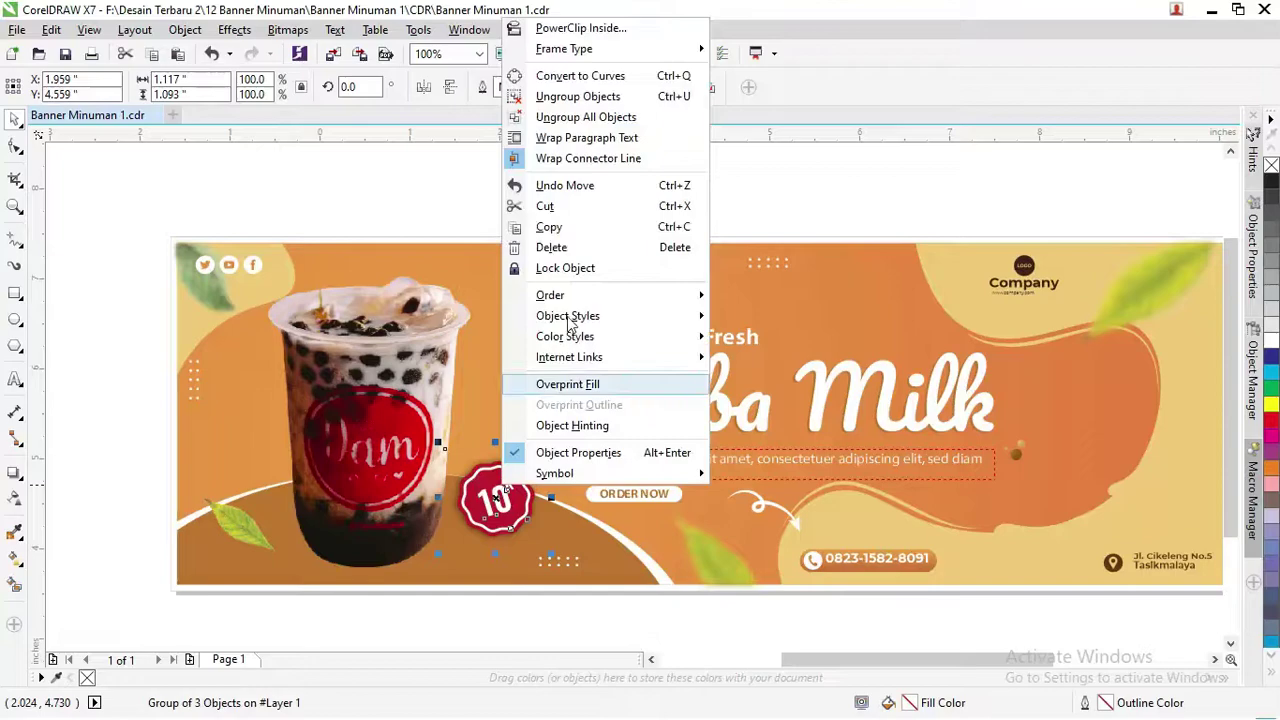
{"action": "mouse_move", "coordinate": [571, 293]}
{"action": "left_click", "coordinate": [780, 297]}
{"action": "left_click", "coordinate": [643, 196]}
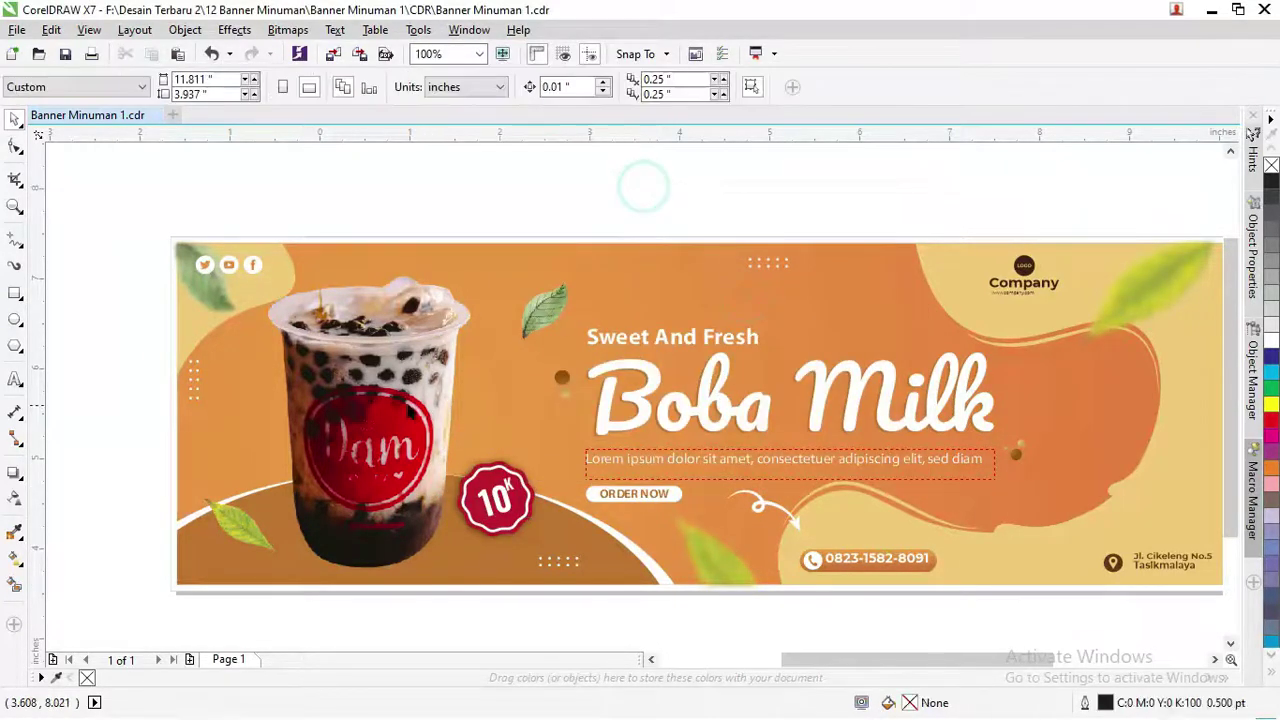
Scale the boba cup down to 35.2% beside the 10K badge and give it a black Multiply drop shadow with opacity 50 and feathering 15.
{"action": "left_click", "coordinate": [430, 330]}
{"action": "left_click_drag", "start_coordinate": [480, 268], "coordinate": [467, 321]}
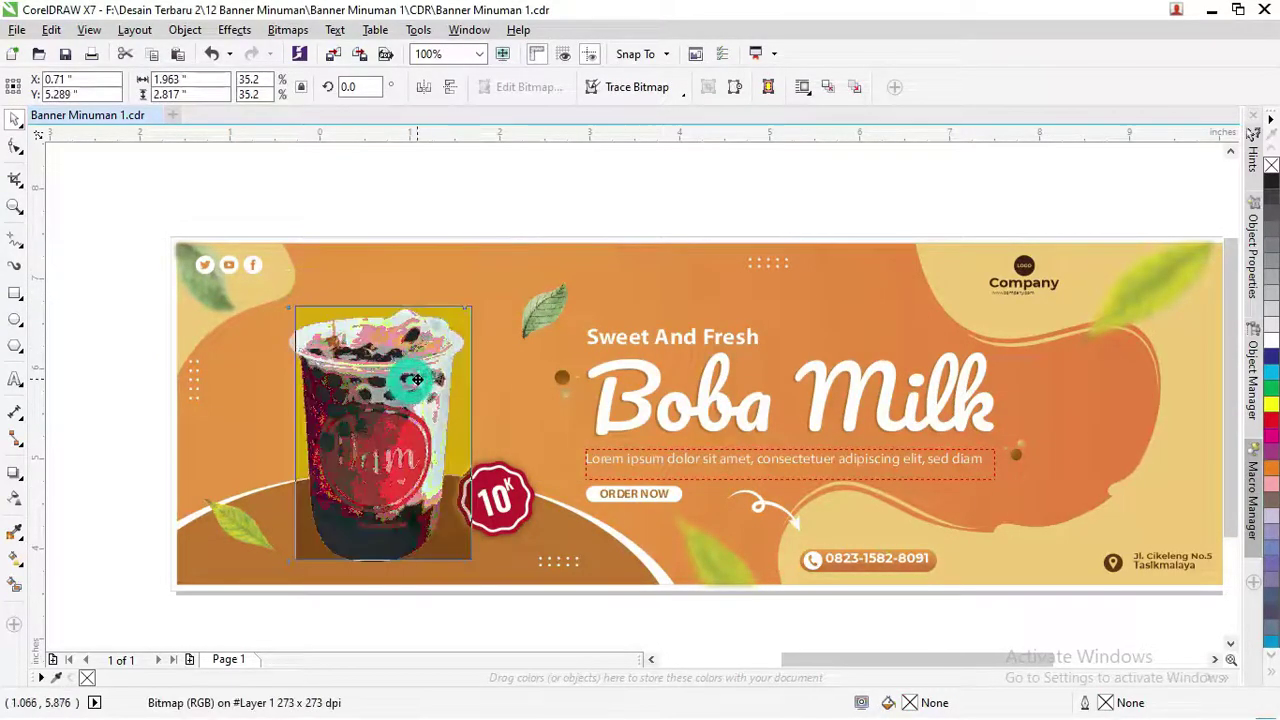
{"action": "left_click", "coordinate": [16, 472]}
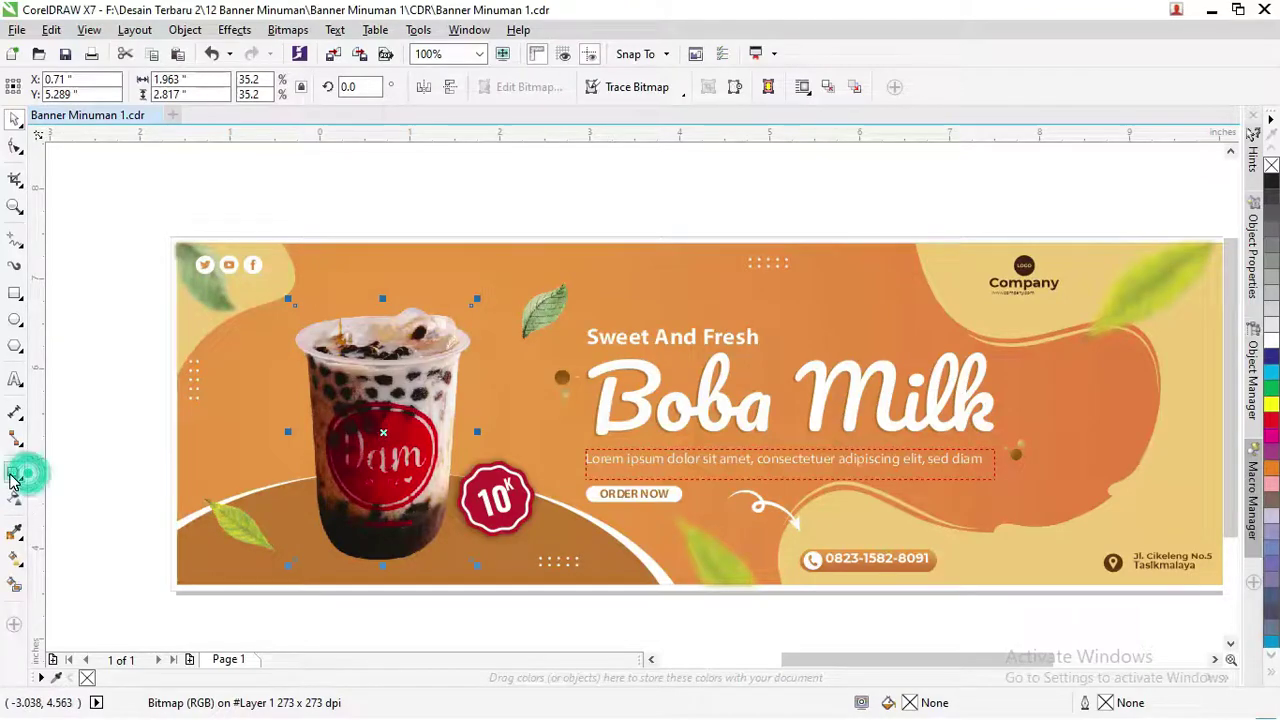
{"action": "left_click", "coordinate": [70, 471]}
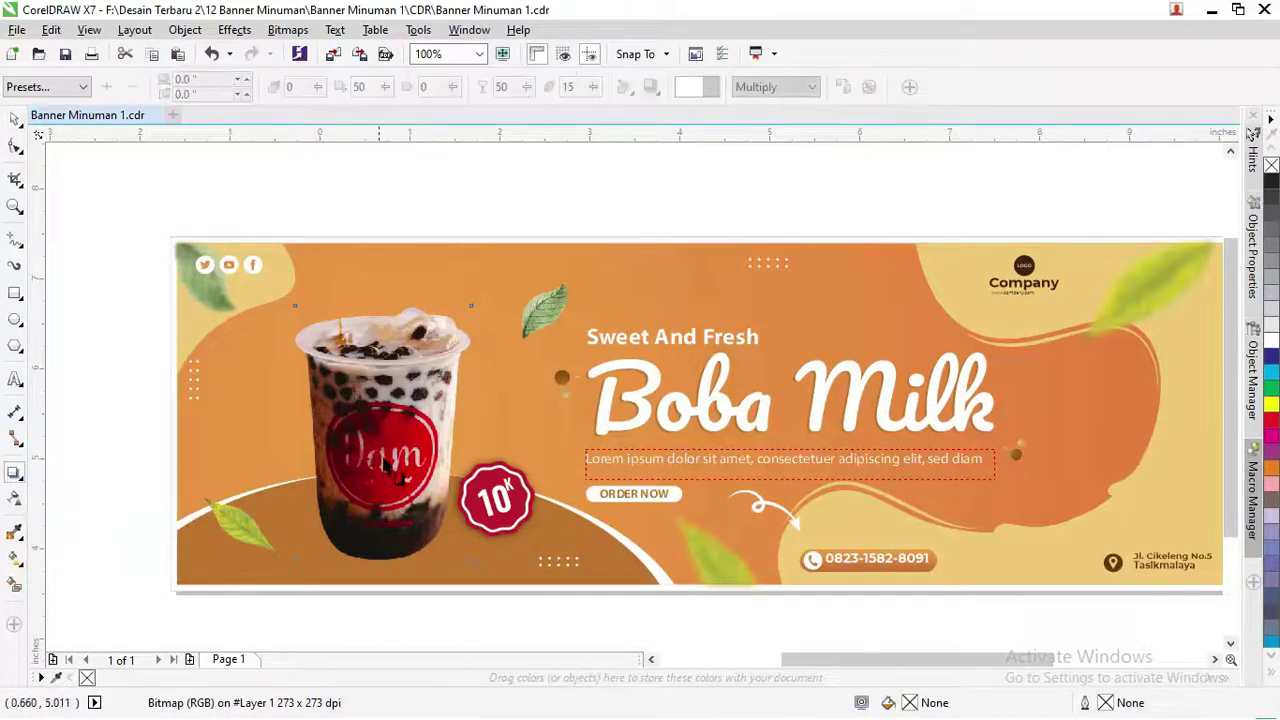
{"action": "left_click_drag", "start_coordinate": [383, 432], "coordinate": [463, 410]}
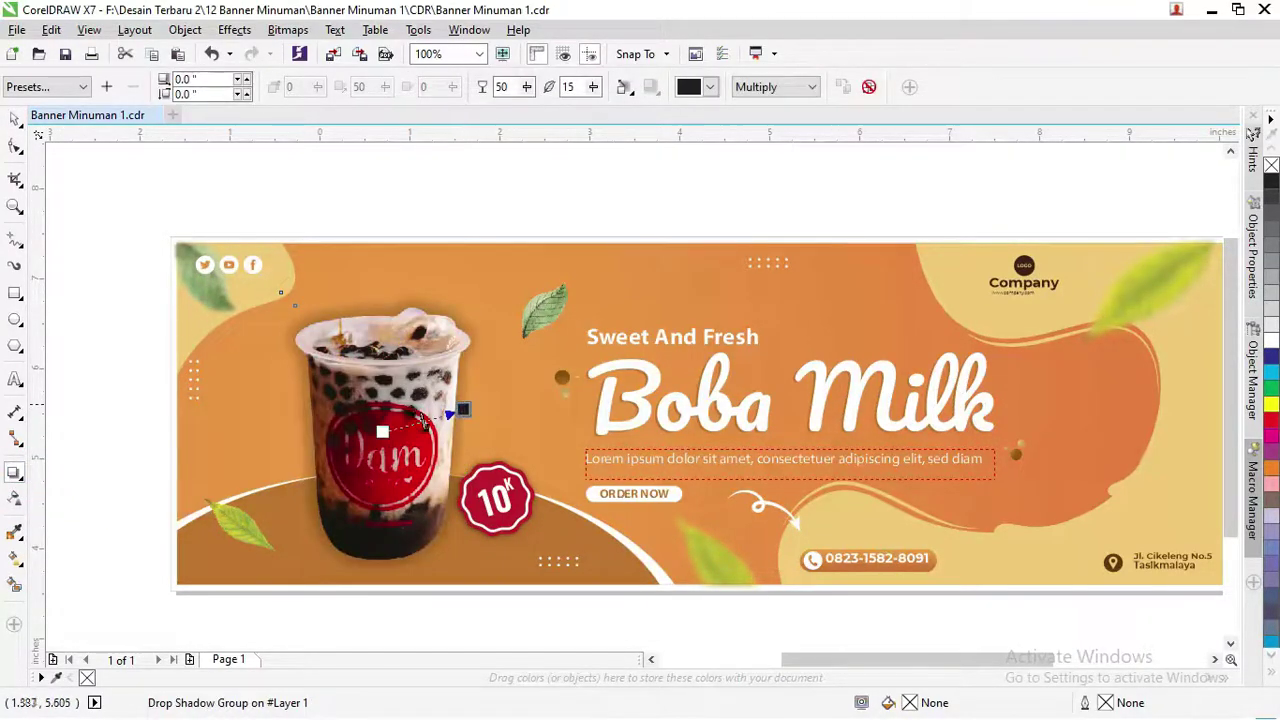
{"action": "left_click", "coordinate": [15, 118]}
{"action": "left_click", "coordinate": [277, 157]}
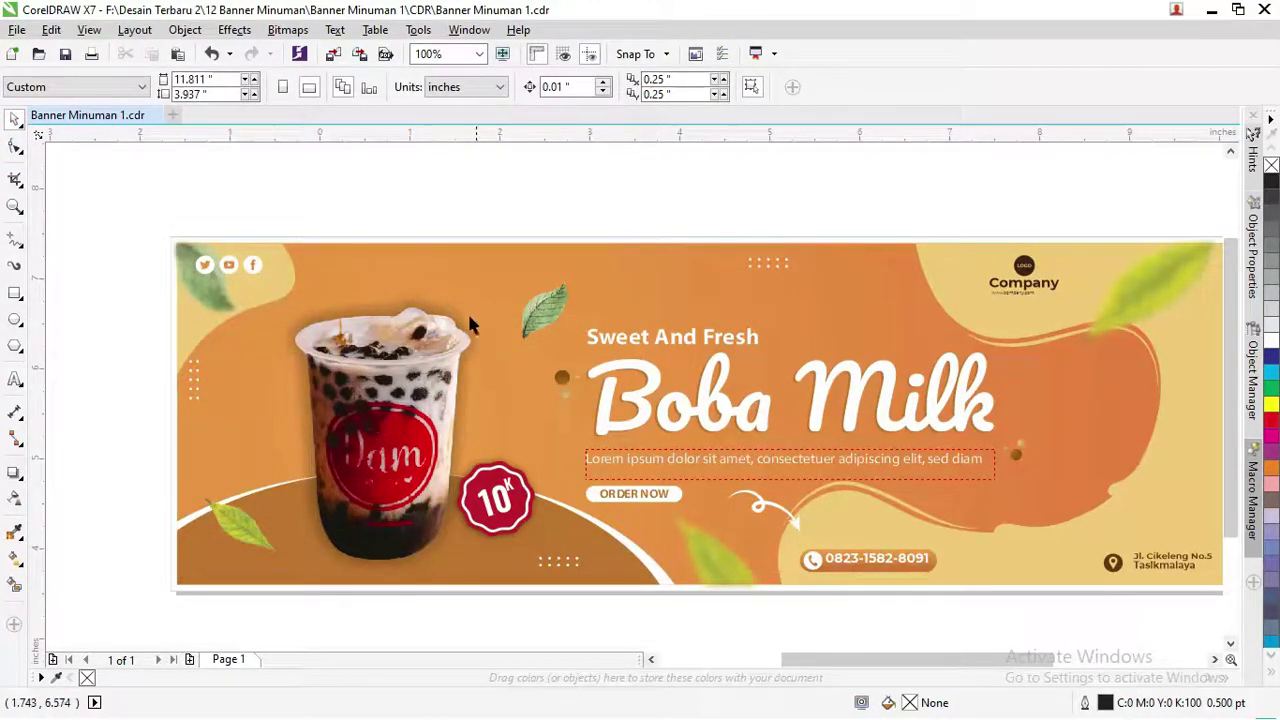
Draw a flat black-filled ellipse about 1.406 by 0.079 inches at the cup's base and raise it above the banner background.
{"action": "left_click", "coordinate": [415, 378]}
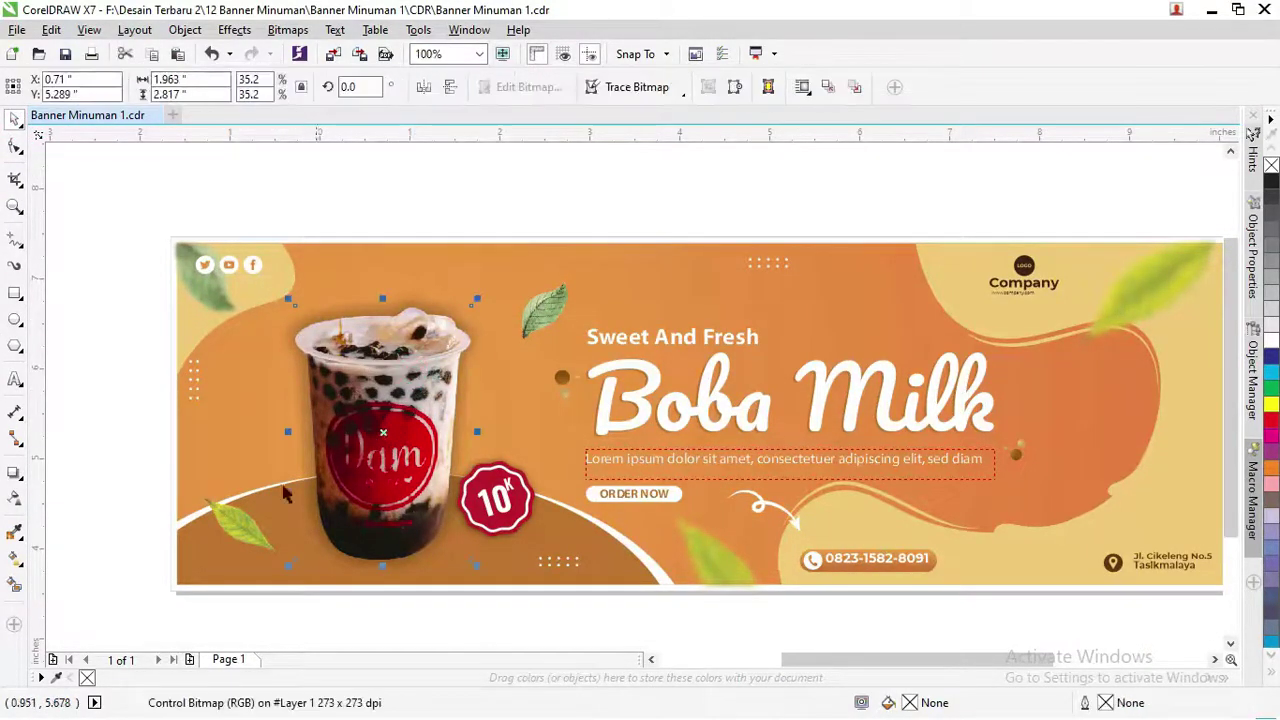
{"action": "left_click", "coordinate": [15, 322]}
{"action": "left_click_drag", "start_coordinate": [325, 552], "coordinate": [455, 556]}
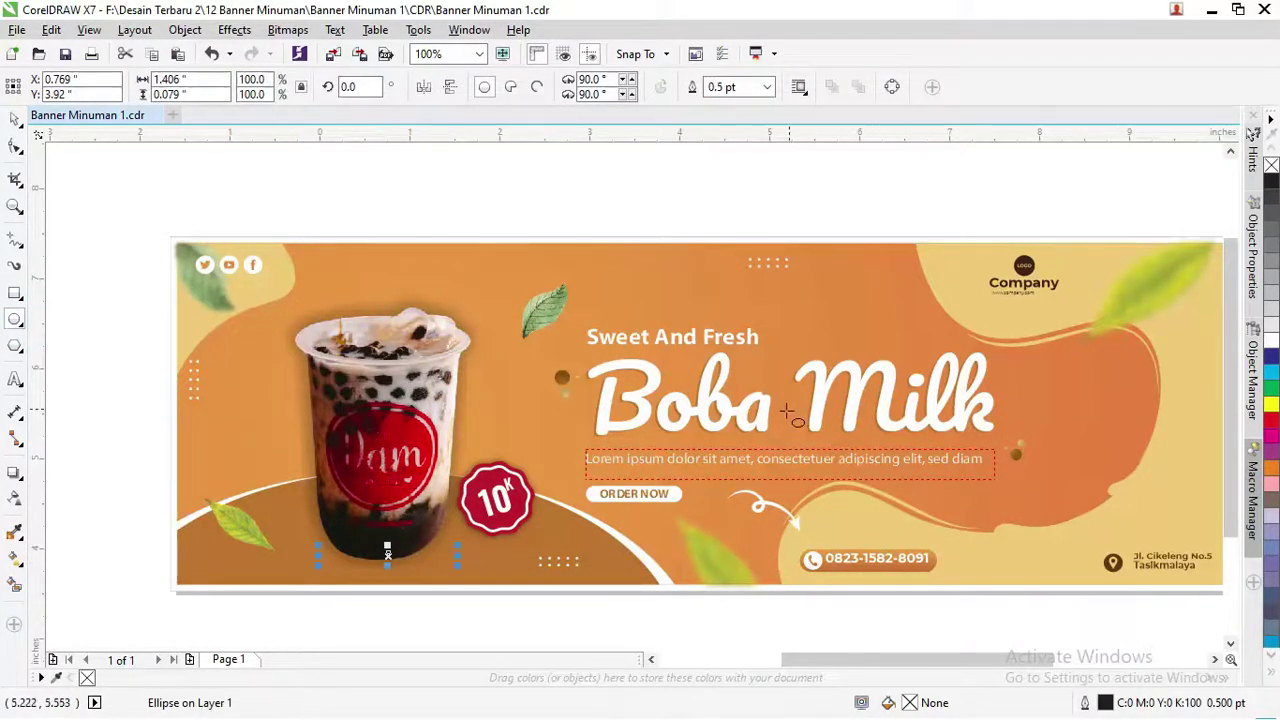
{"action": "left_click", "coordinate": [1273, 188]}
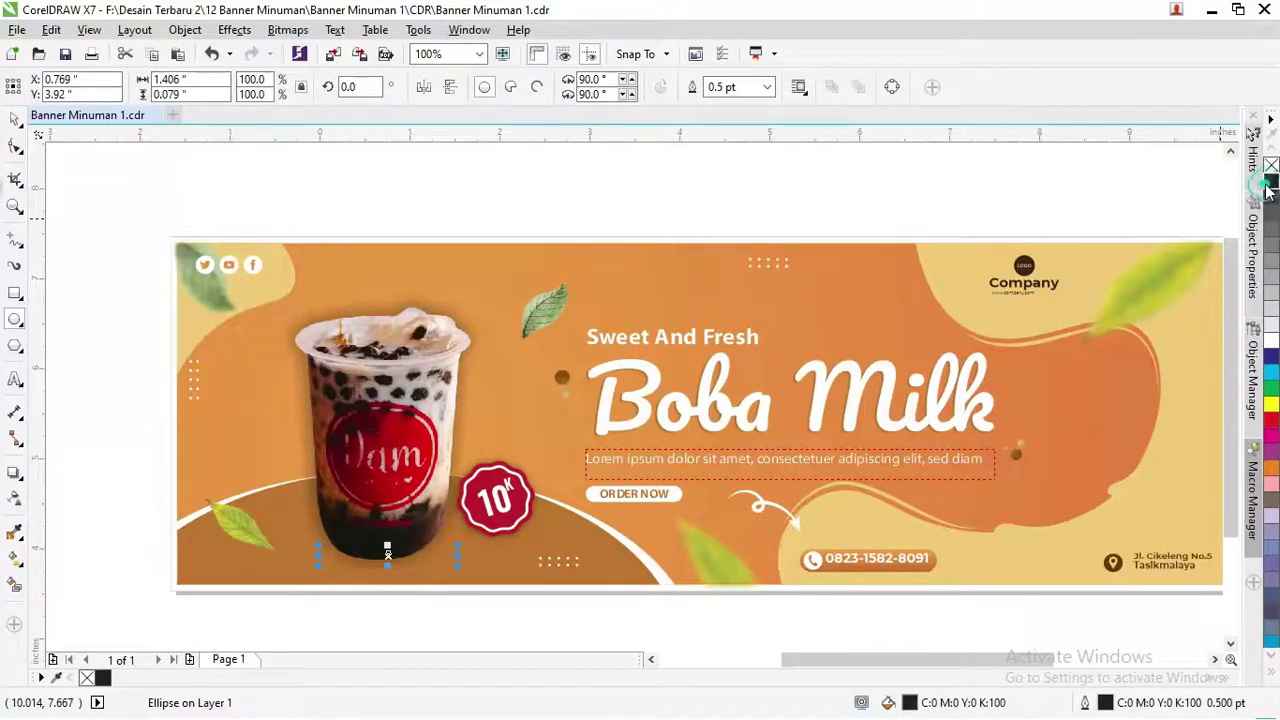
{"action": "left_click", "coordinate": [13, 119]}
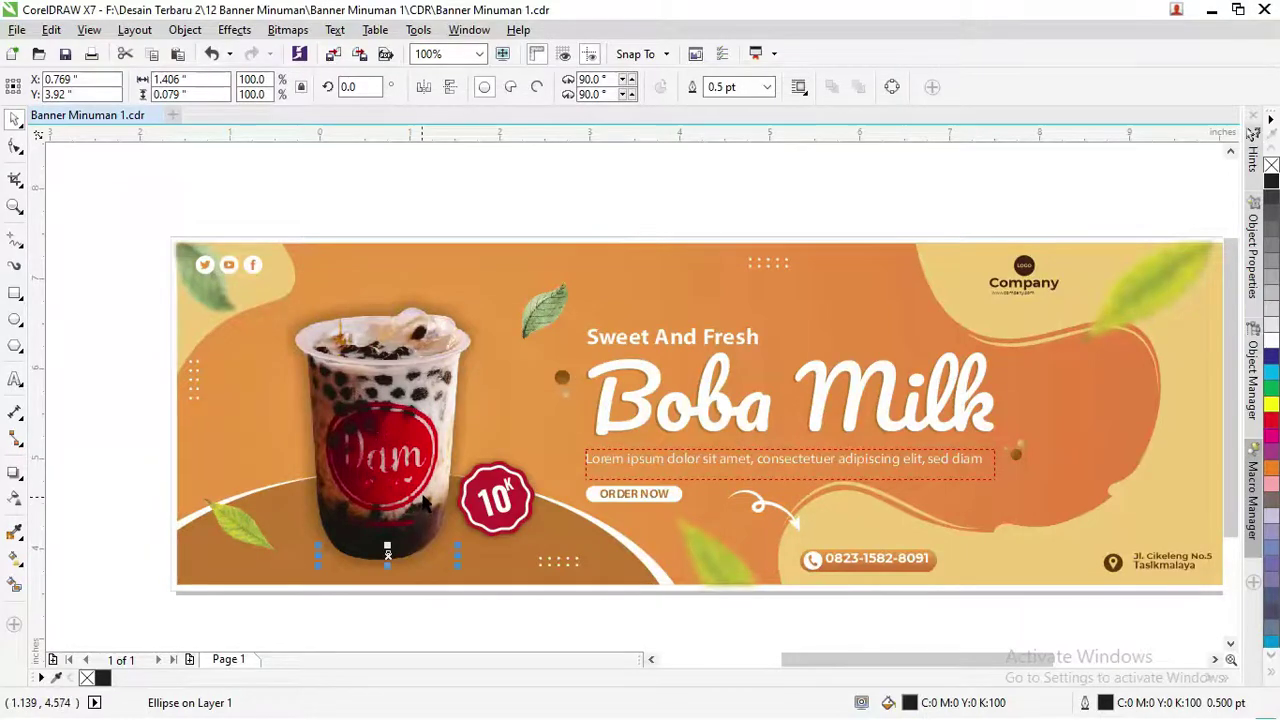
{"action": "key", "text": "ctrl+Page_Up"}
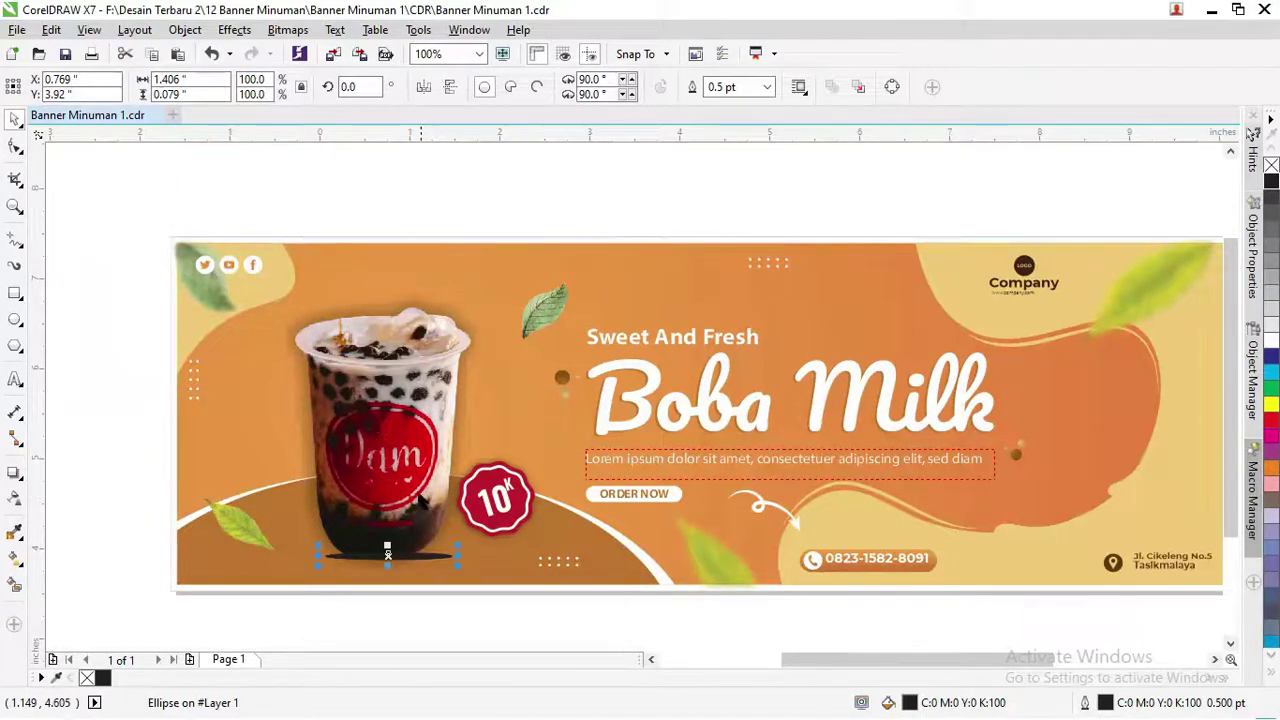
Convert the black ellipse to a 300 dpi CMYK bitmap with anti-aliasing and a transparent background.
{"action": "left_click", "coordinate": [292, 31]}
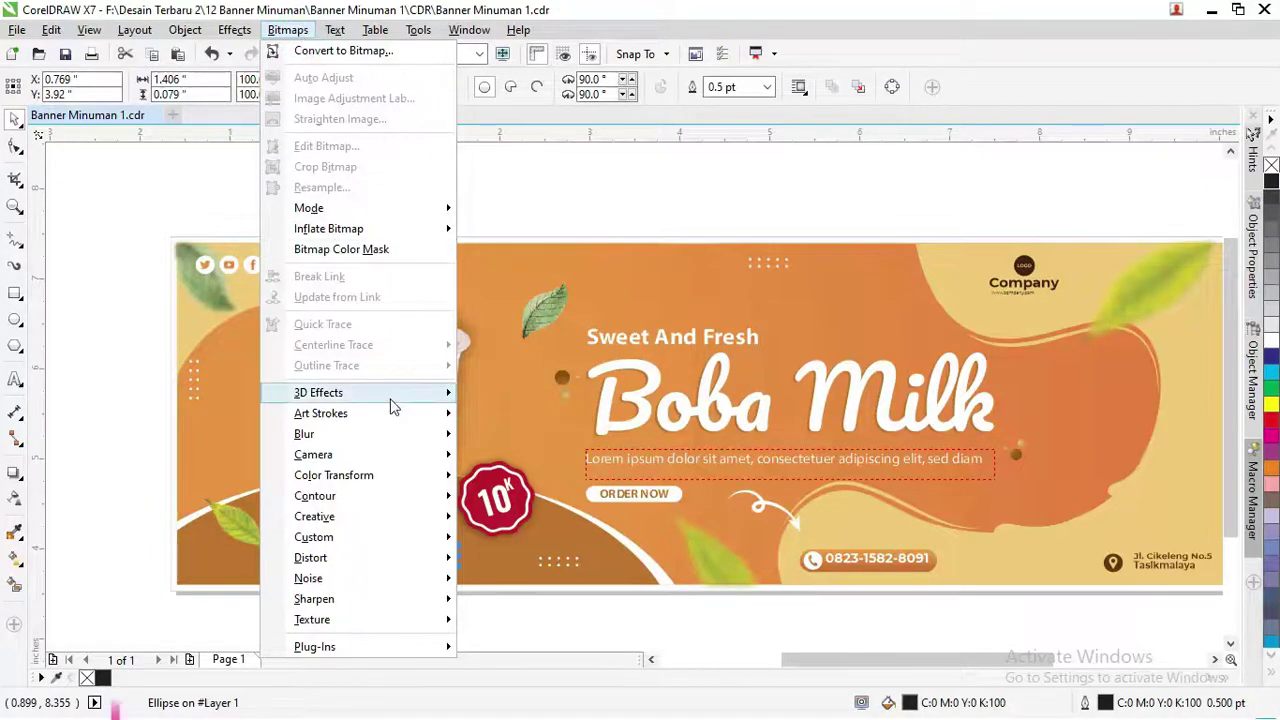
{"action": "mouse_move", "coordinate": [393, 432]}
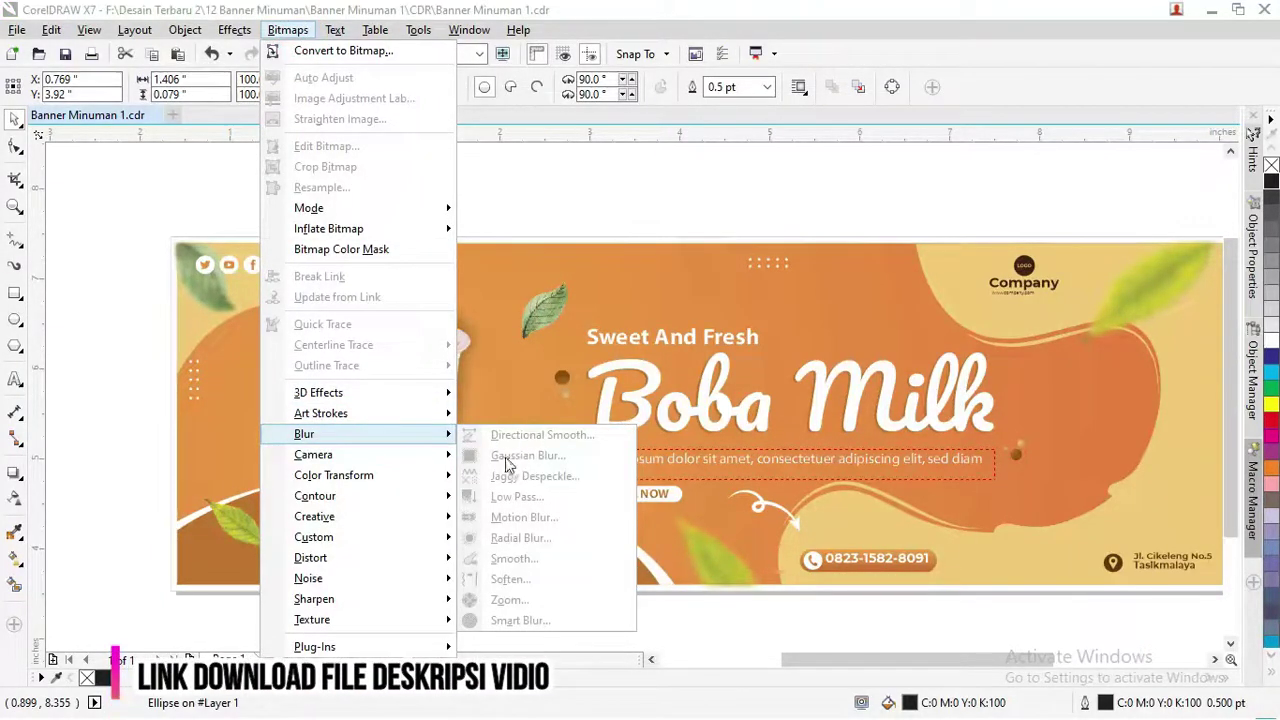
{"action": "left_click", "coordinate": [322, 54]}
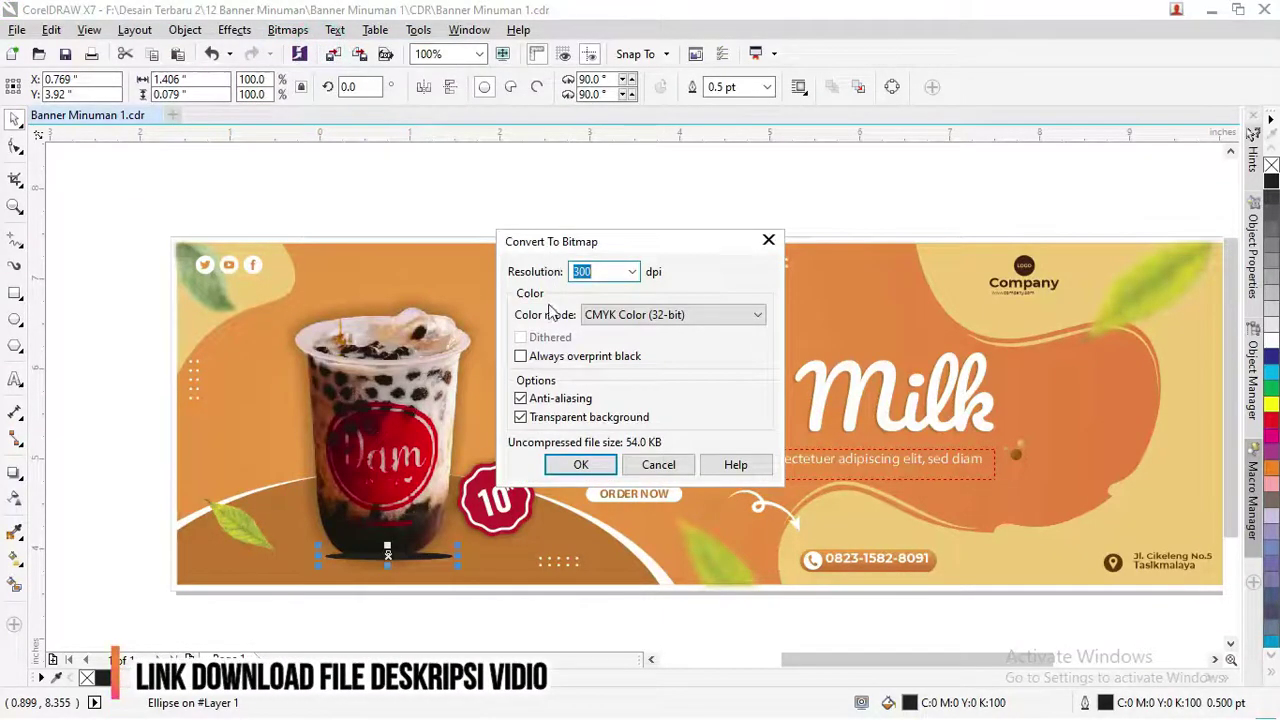
{"action": "left_click", "coordinate": [581, 465]}
Apply a Gaussian Blur to the ellipse bitmap, raising the radius above 5 pixels for a soft shadow under the cup.
{"action": "left_click", "coordinate": [290, 30]}
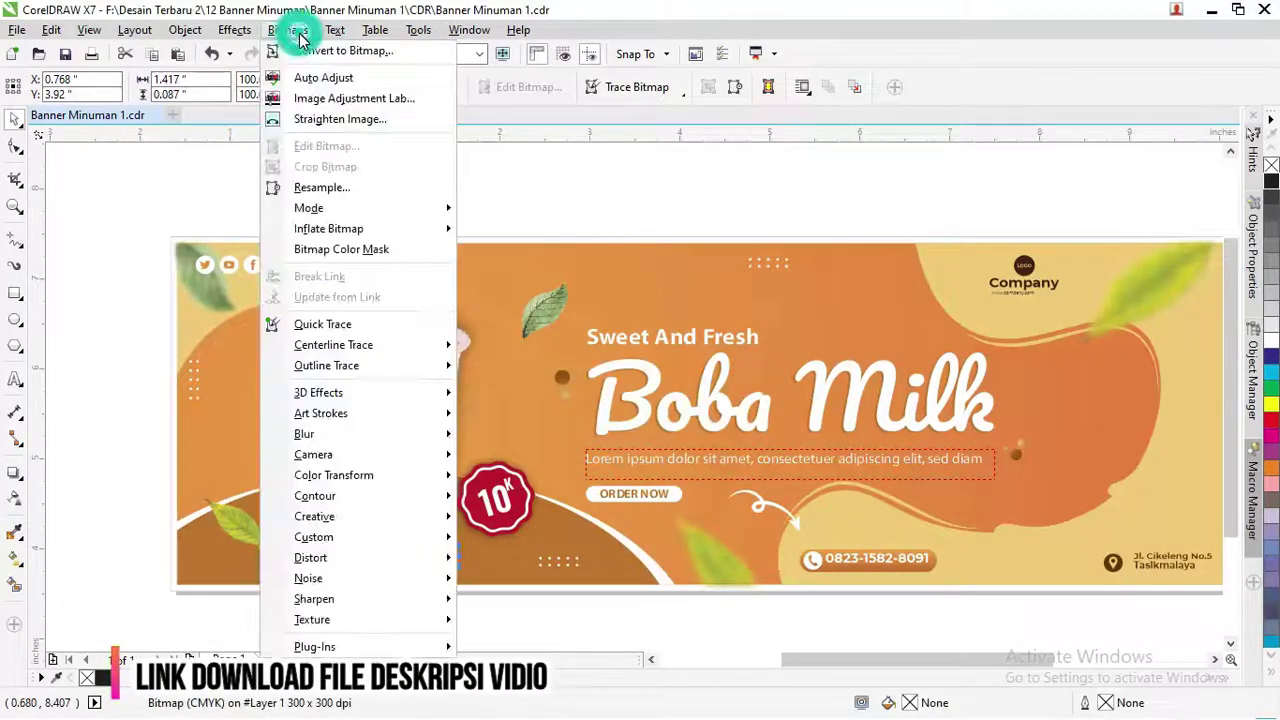
{"action": "left_click", "coordinate": [432, 434]}
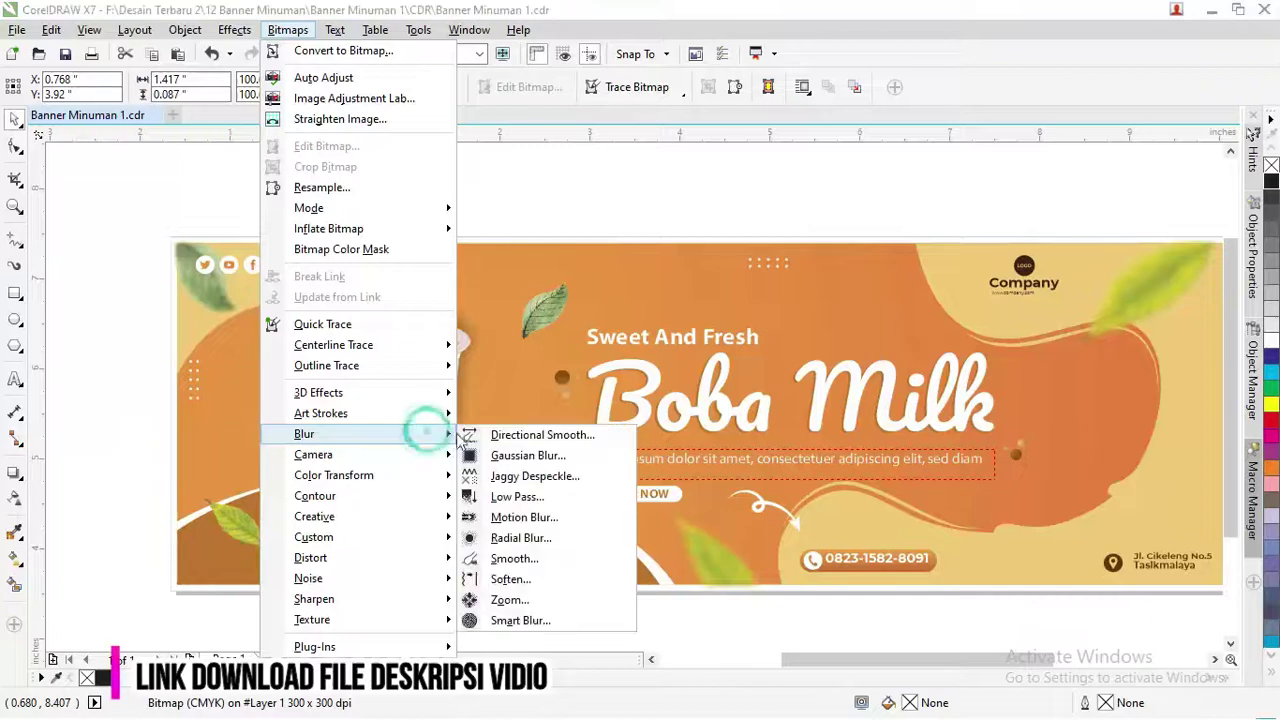
{"action": "left_click", "coordinate": [535, 452]}
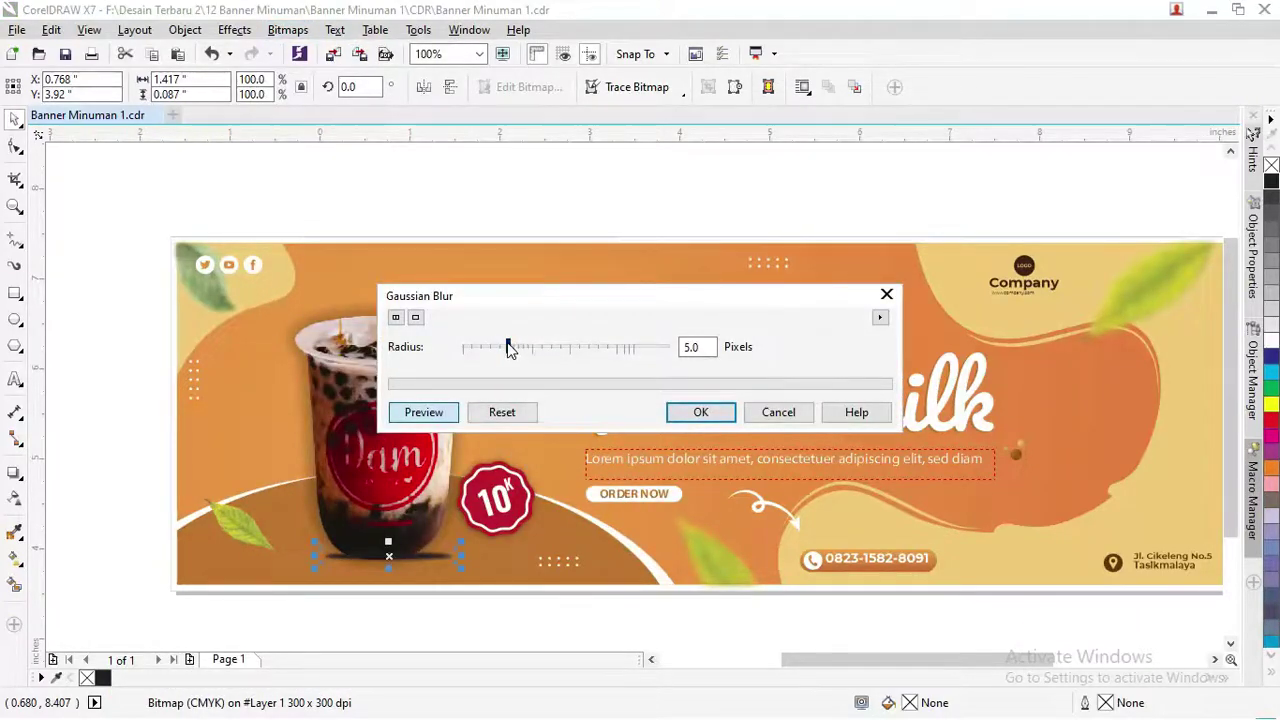
{"action": "left_click_drag", "start_coordinate": [508, 347], "coordinate": [535, 347]}
{"action": "left_click", "coordinate": [697, 413]}
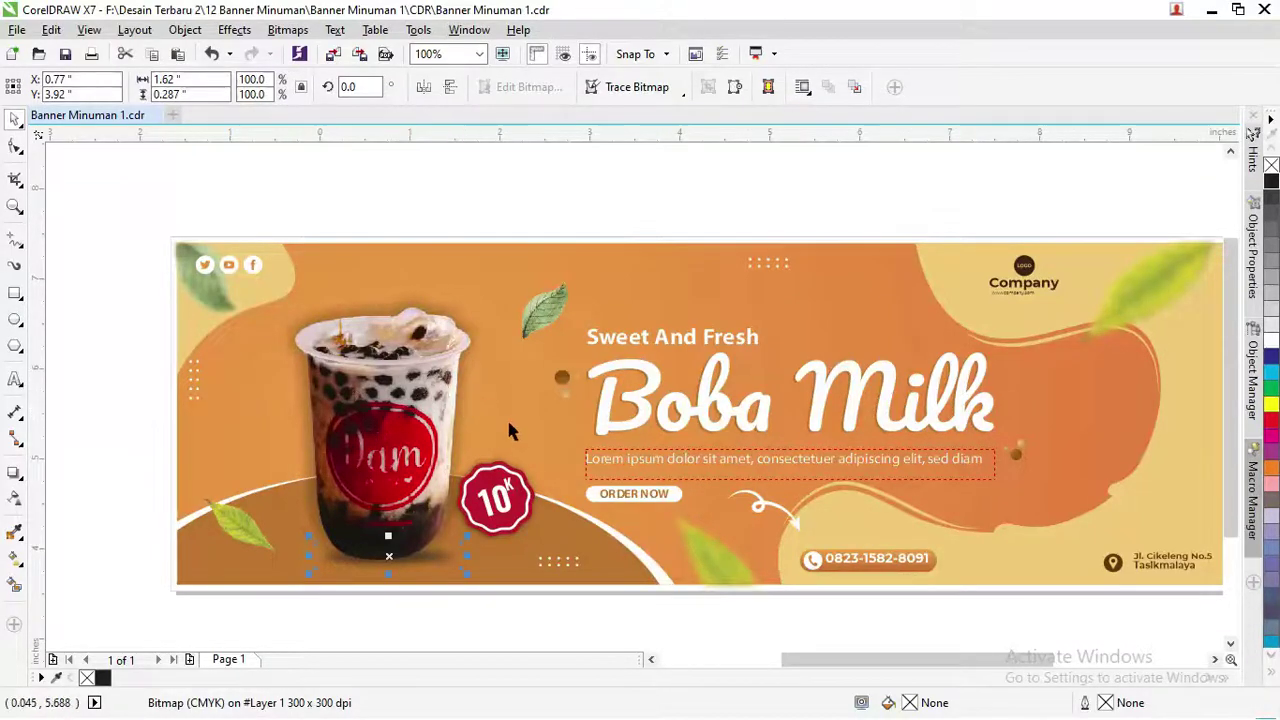
{"action": "left_click", "coordinate": [686, 171]}
Ungroup the banner's headline text group so the title letters and the lorem ipsum paragraph are separate objects.
{"action": "left_click", "coordinate": [679, 467]}
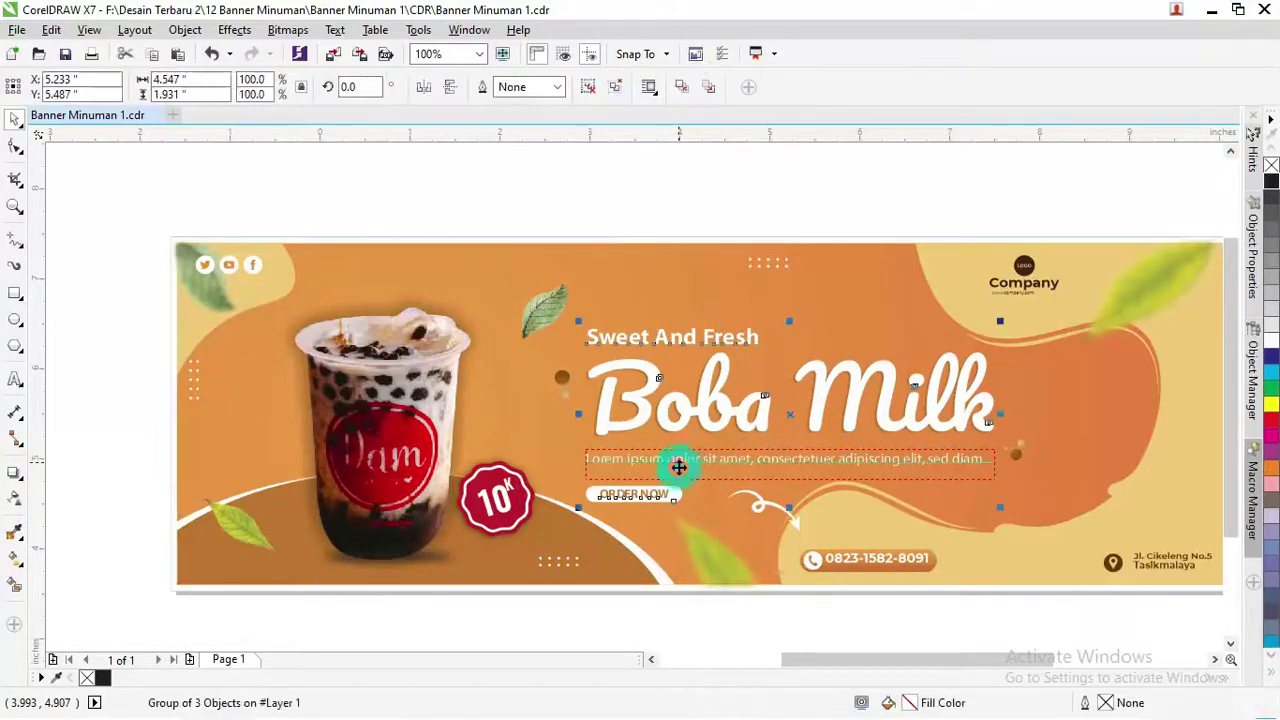
{"action": "right_click", "coordinate": [679, 466]}
{"action": "left_click", "coordinate": [729, 371]}
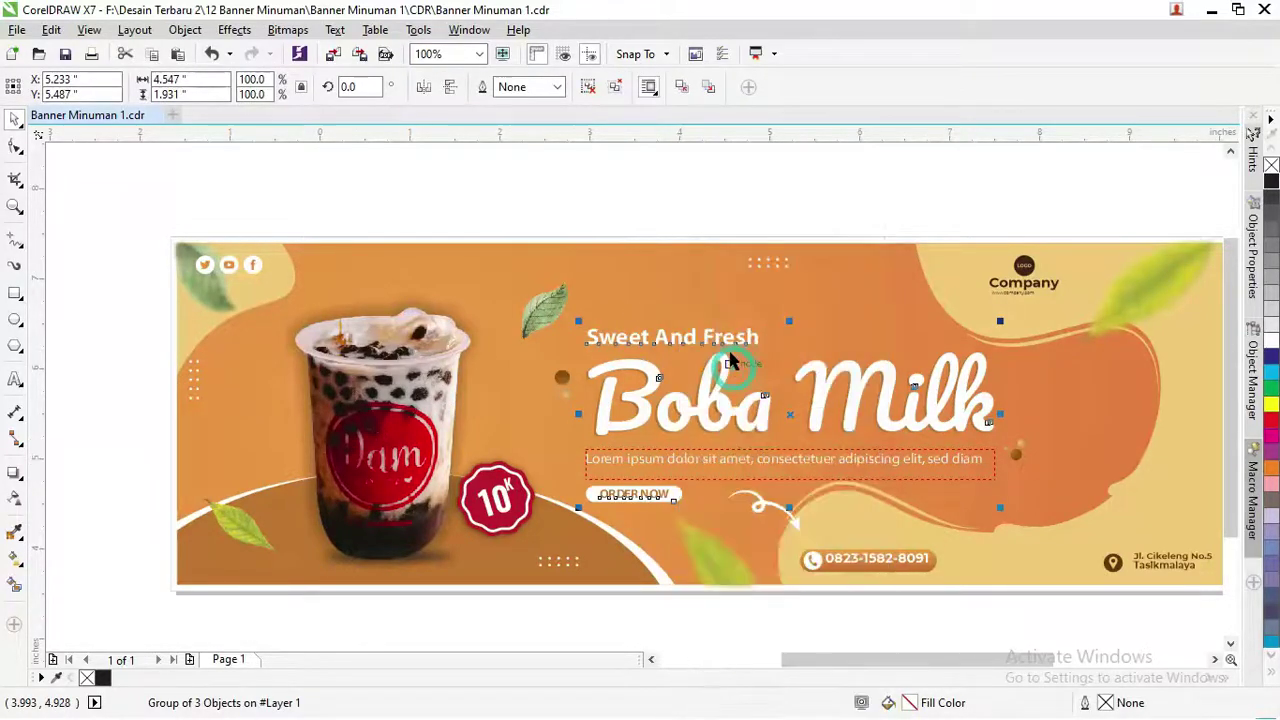
{"action": "right_click", "coordinate": [740, 457]}
{"action": "left_click", "coordinate": [797, 373]}
Try opening the lorem ipsum paragraph for editing and moving the headline's letter B, and undo the move.
{"action": "left_click", "coordinate": [766, 460]}
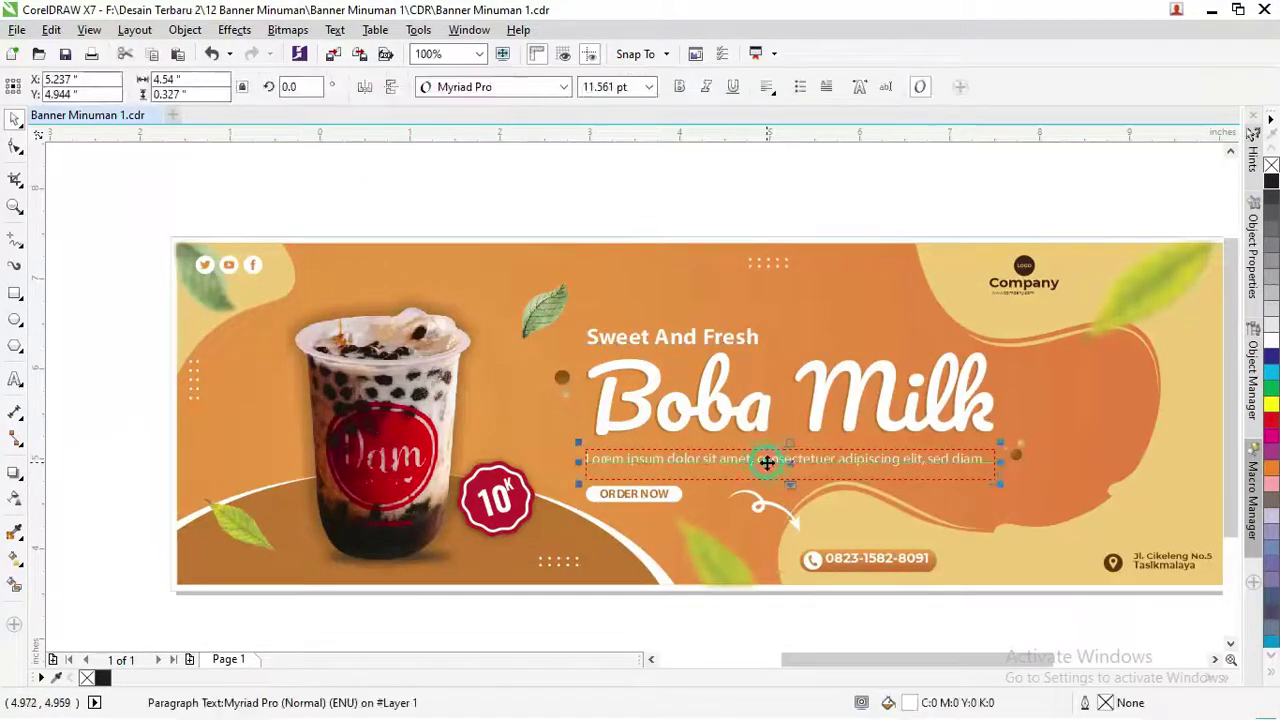
{"action": "double_click", "coordinate": [767, 463]}
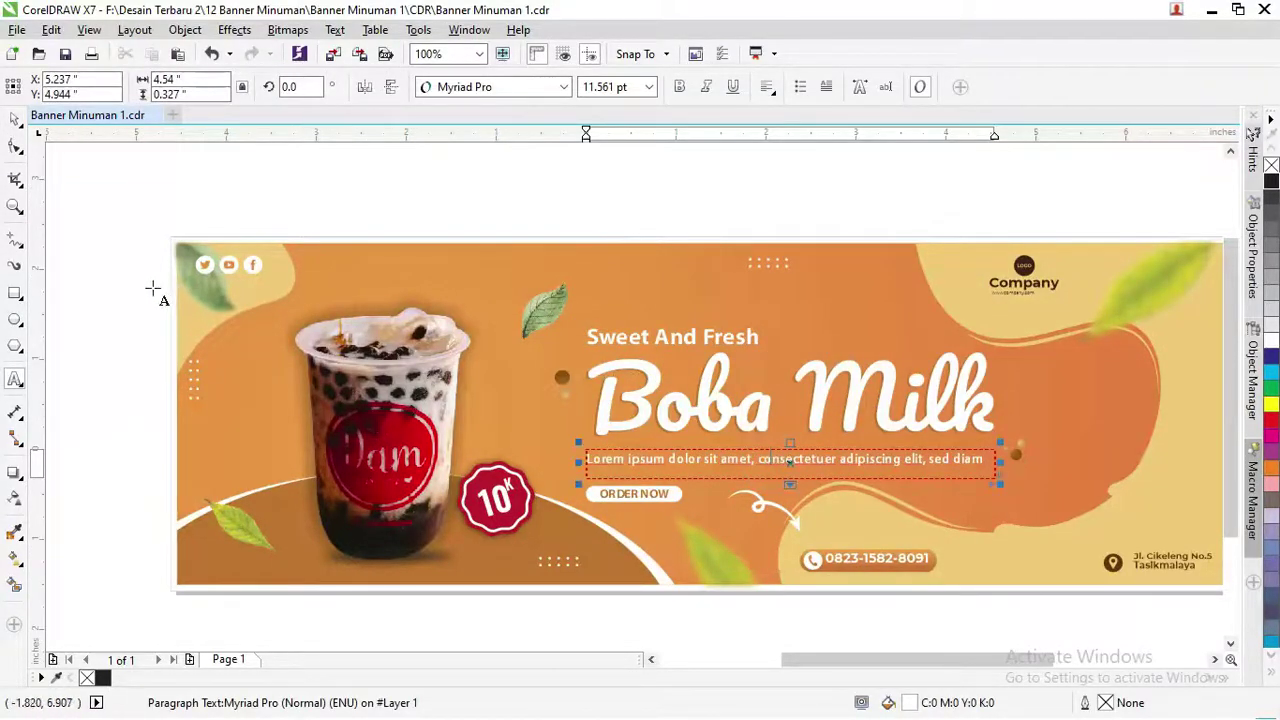
{"action": "left_click", "coordinate": [643, 408]}
{"action": "left_click_drag", "start_coordinate": [643, 408], "coordinate": [591, 372]}
{"action": "key", "text": "ctrl+z"}
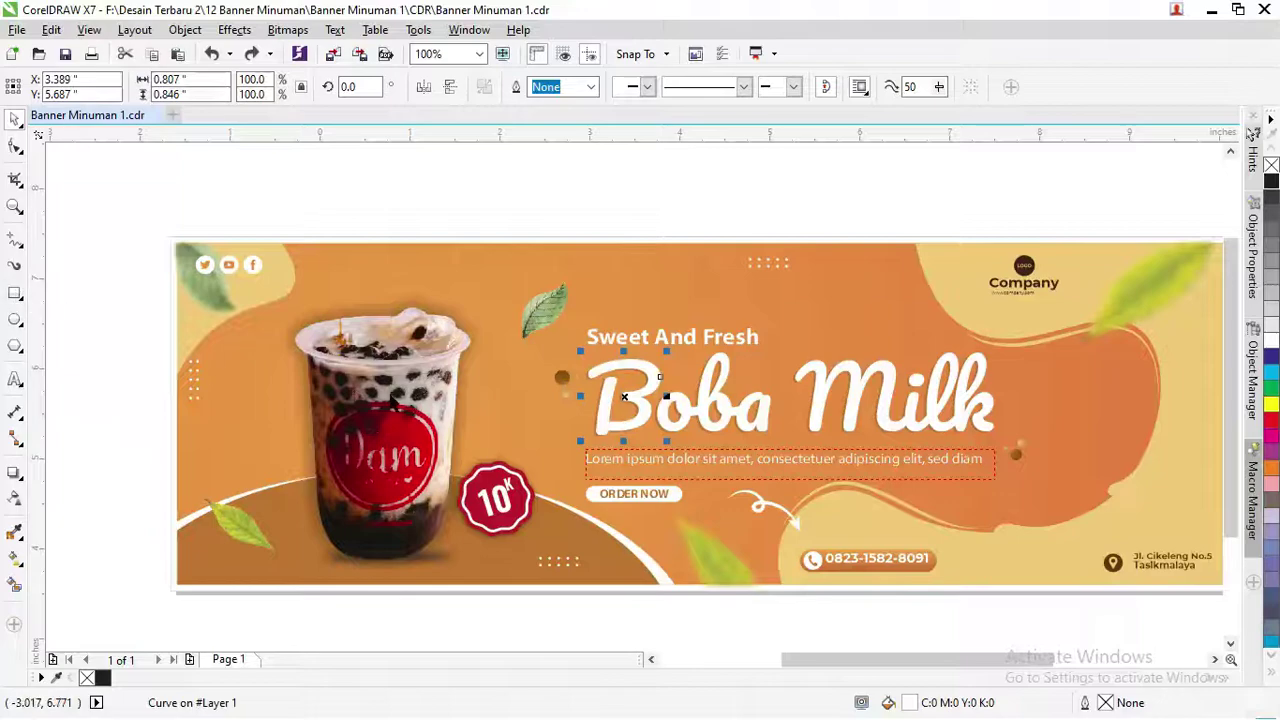
Delete all the letters of the Boba Milk headline together with their shadows.
{"action": "scroll", "coordinate": [672, 380], "scroll_direction": "down", "scroll_amount": 2}
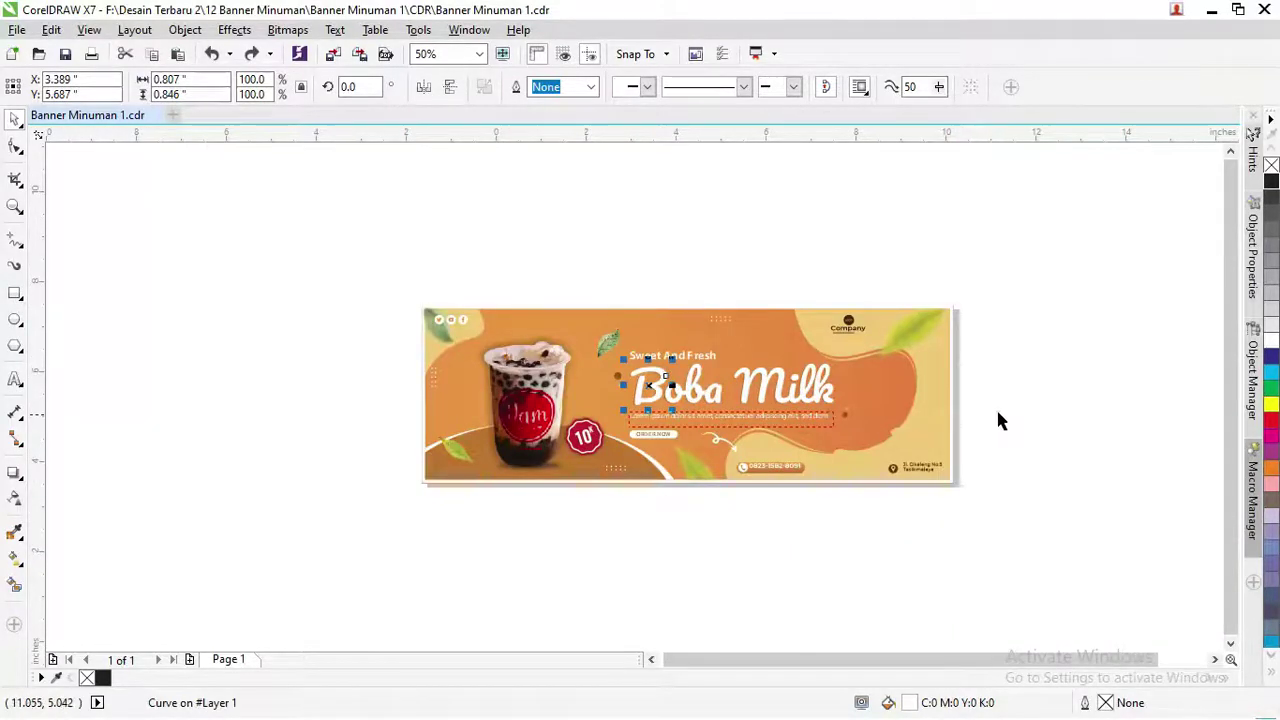
{"action": "left_click", "coordinate": [725, 370]}
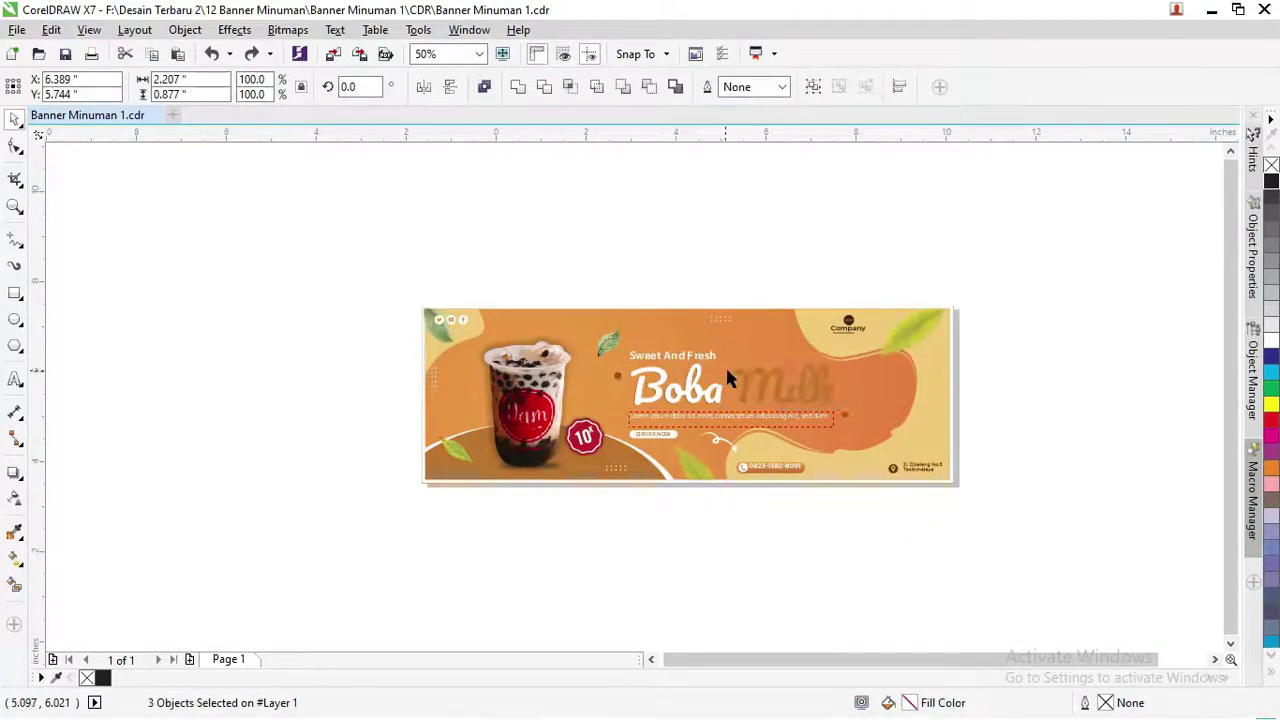
{"action": "left_click", "coordinate": [745, 385]}
{"action": "key", "text": "Delete"}
{"action": "left_click", "coordinate": [706, 390]}
{"action": "key", "text": "Delete"}
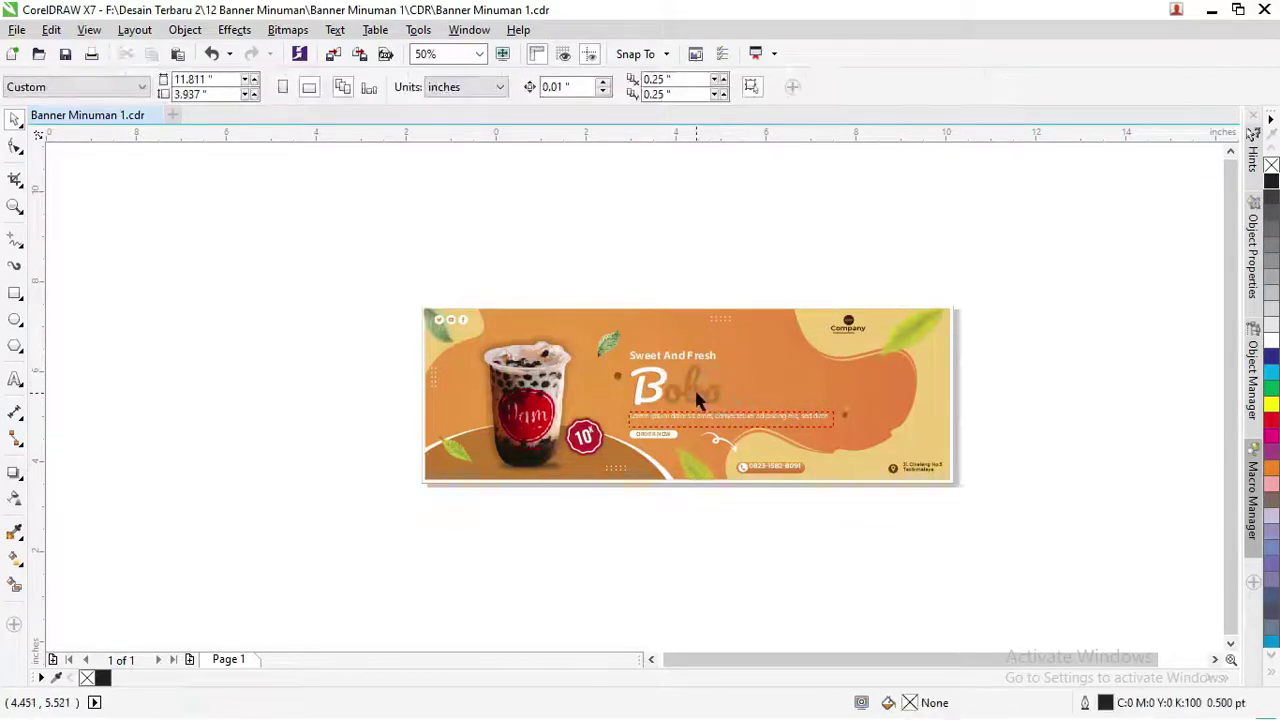
{"action": "left_click", "coordinate": [684, 391]}
{"action": "key", "text": "Delete"}
{"action": "left_click", "coordinate": [655, 387]}
{"action": "key", "text": "Delete"}
{"action": "left_click", "coordinate": [652, 386]}
{"action": "key", "text": "Delete"}
{"action": "left_click", "coordinate": [14, 381]}
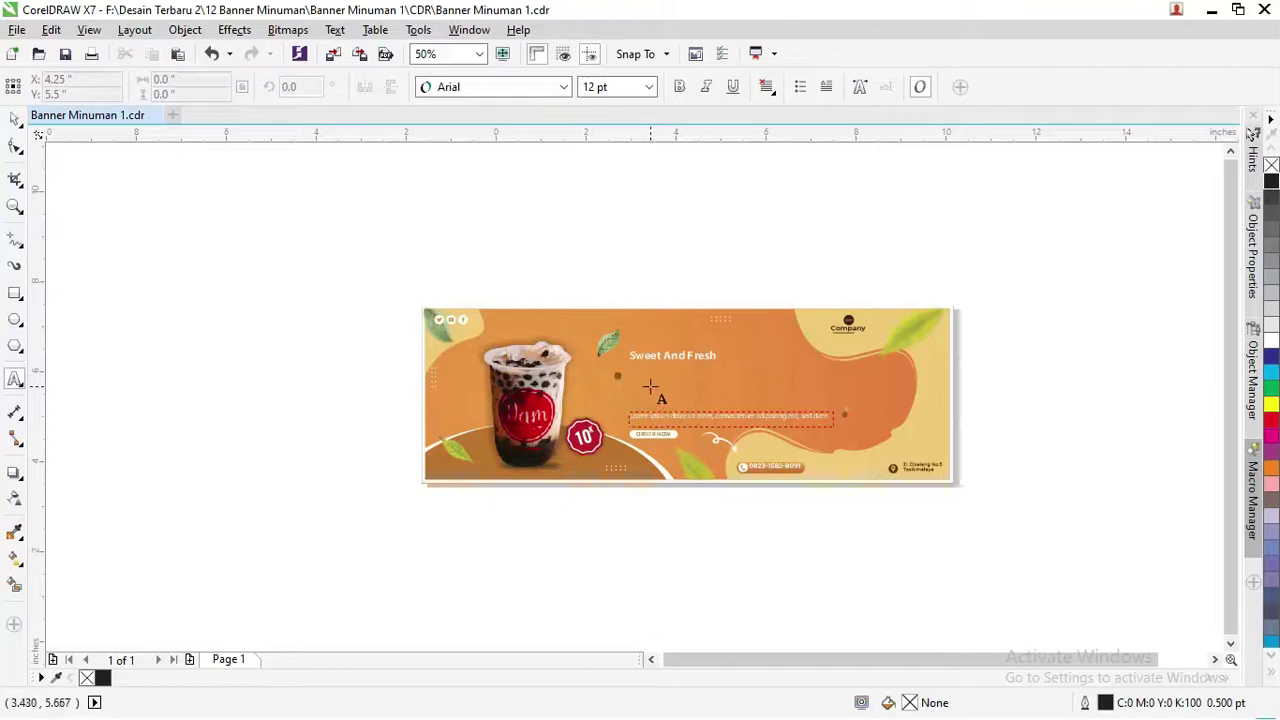
{"action": "left_click", "coordinate": [650, 386]}
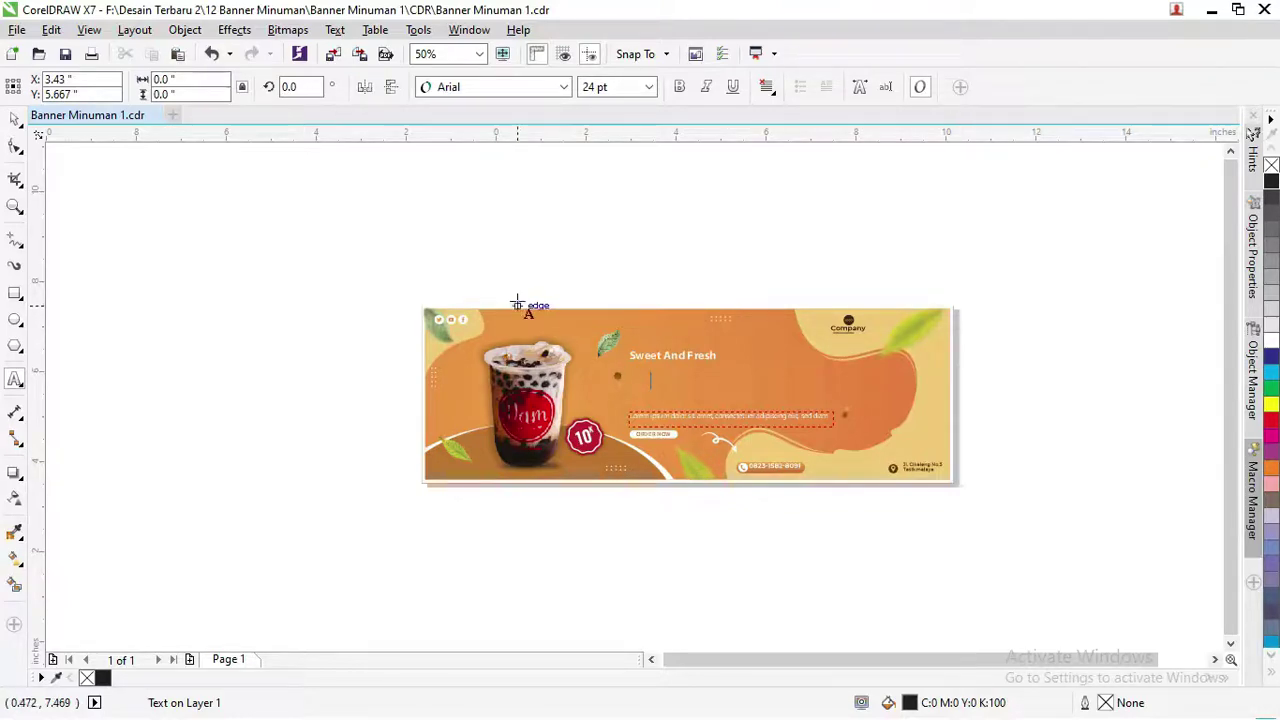
{"action": "left_click", "coordinate": [14, 120]}
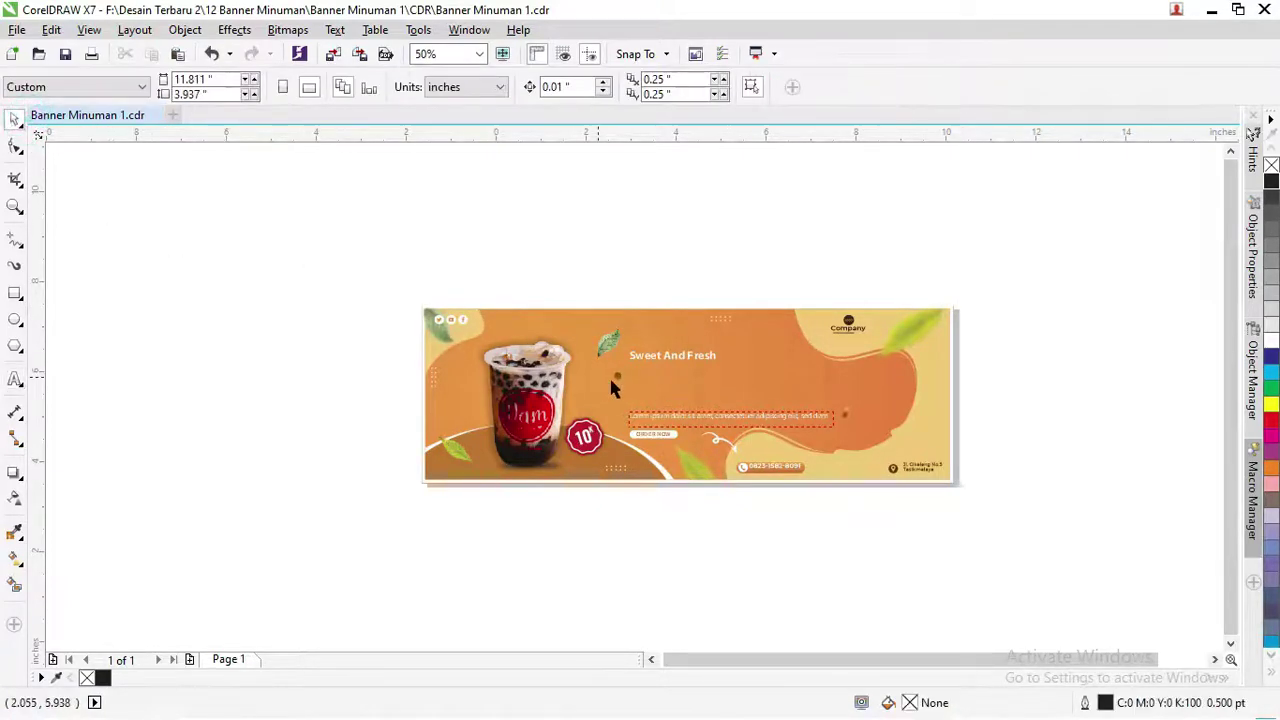